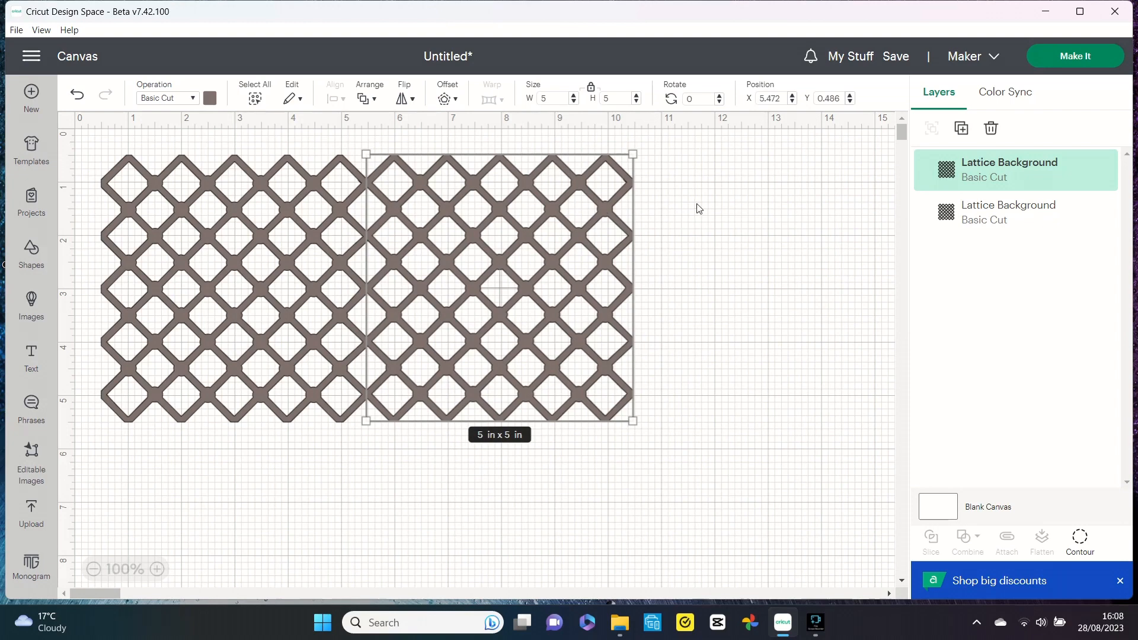
- Align the two lattice backgrounds along their bottom edges and weld them into a single shape
{"action": "left_click", "coordinate": [761, 201]}
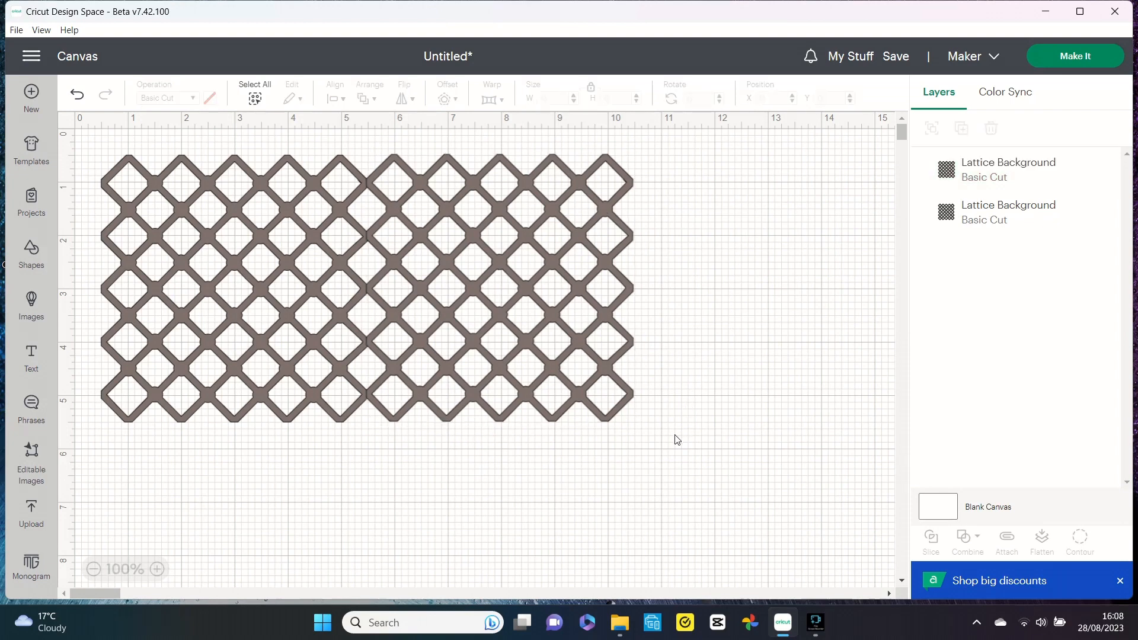
{"action": "left_click_drag", "start_coordinate": [677, 439], "coordinate": [269, 347]}
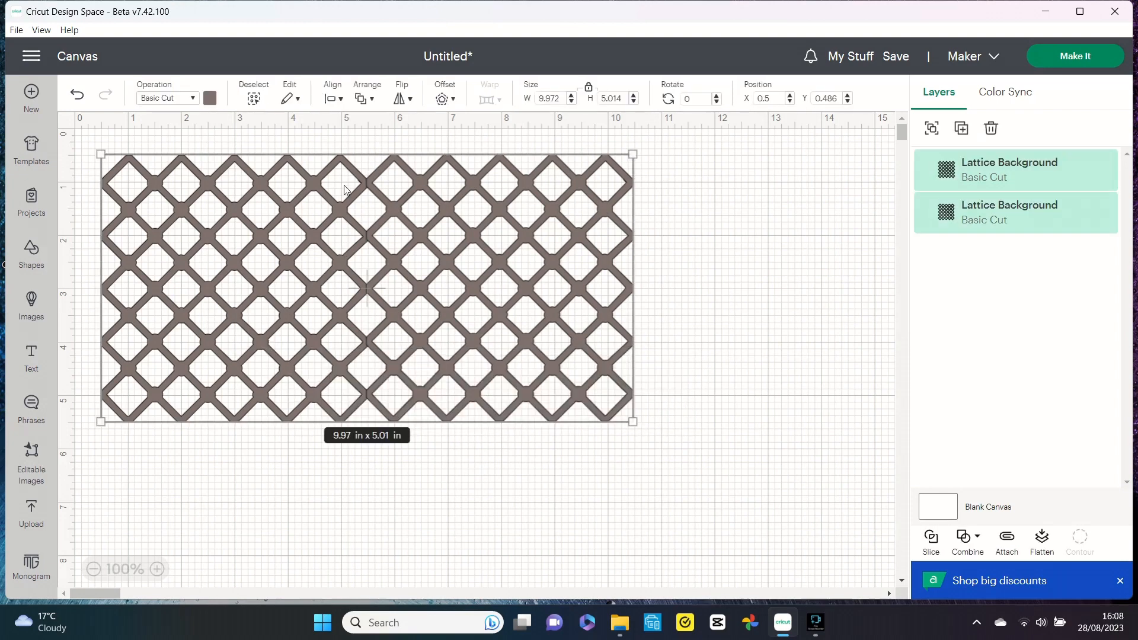
{"action": "left_click", "coordinate": [330, 104]}
{"action": "left_click", "coordinate": [332, 99]}
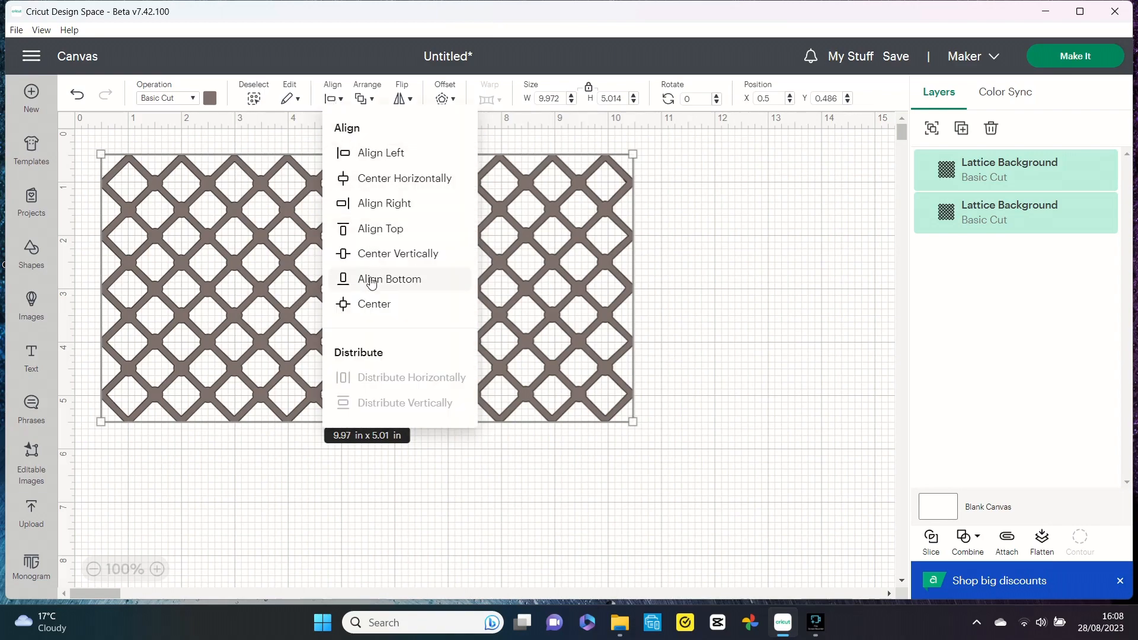
{"action": "left_click", "coordinate": [371, 281]}
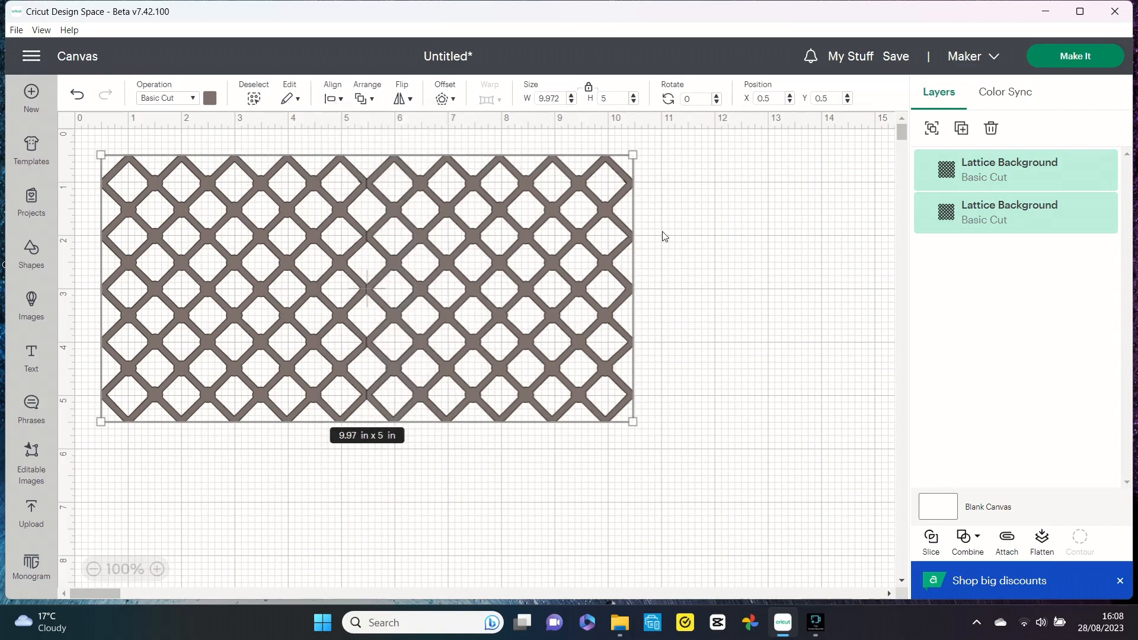
{"action": "left_click", "coordinate": [964, 538]}
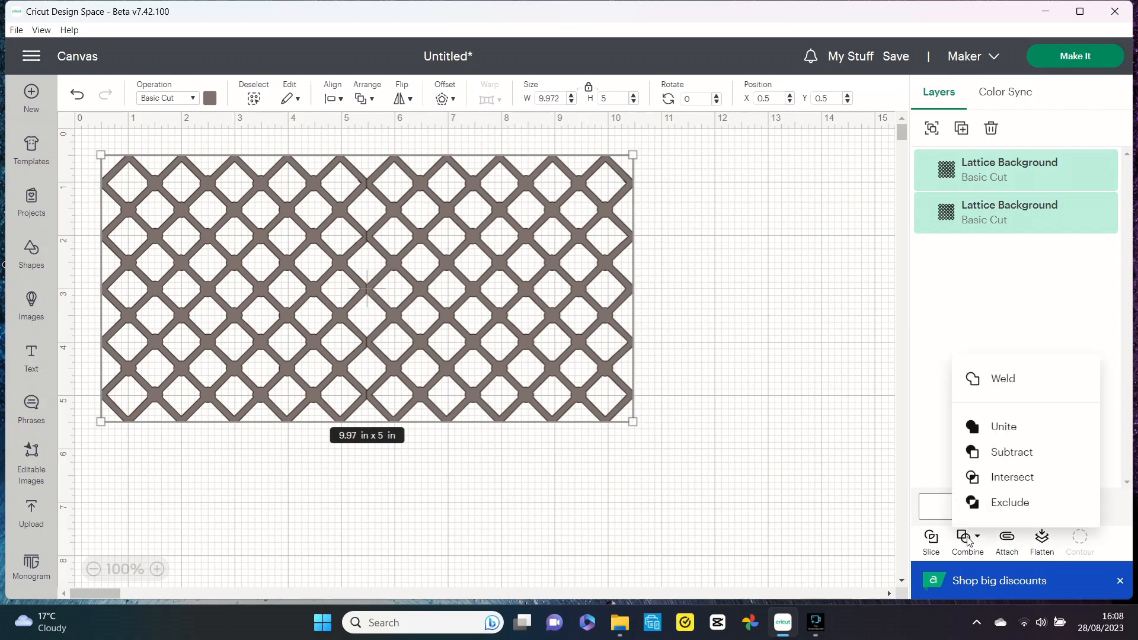
{"action": "left_click", "coordinate": [1001, 378]}
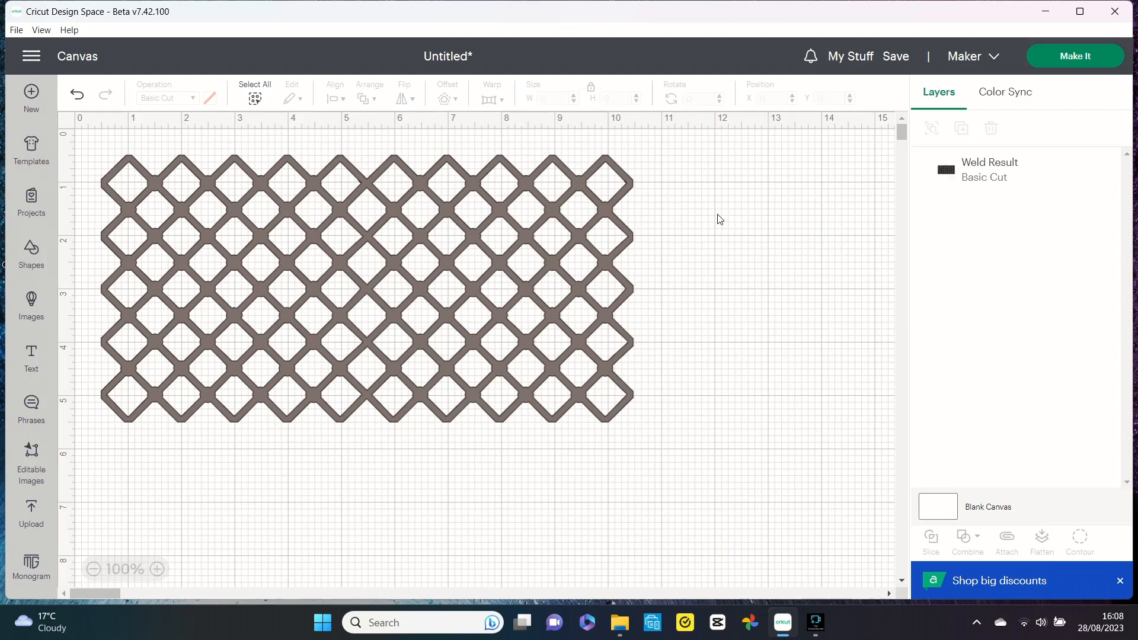
- Shrink the welded lattice non-proportionally to about 2.2 by 2.42 in and place it at about X 0.35, Y 1.02
{"action": "left_click", "coordinate": [514, 230]}
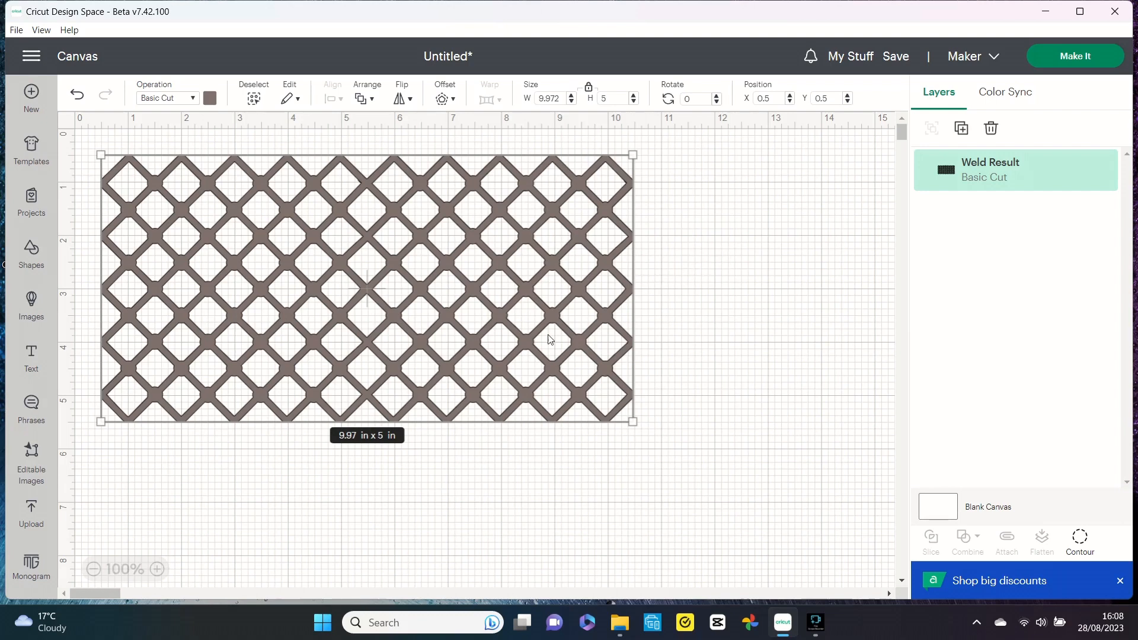
{"action": "left_click_drag", "start_coordinate": [441, 421], "coordinate": [428, 283]}
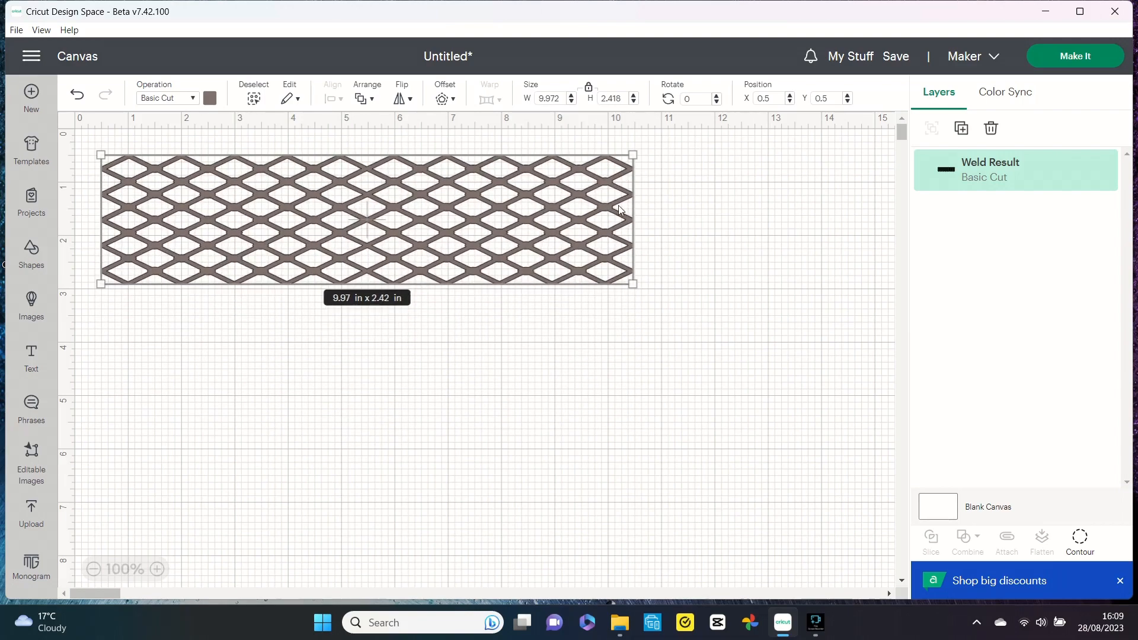
{"action": "left_click_drag", "start_coordinate": [627, 203], "coordinate": [164, 234]}
{"action": "left_click", "coordinate": [285, 192]}
{"action": "left_click", "coordinate": [314, 219]}
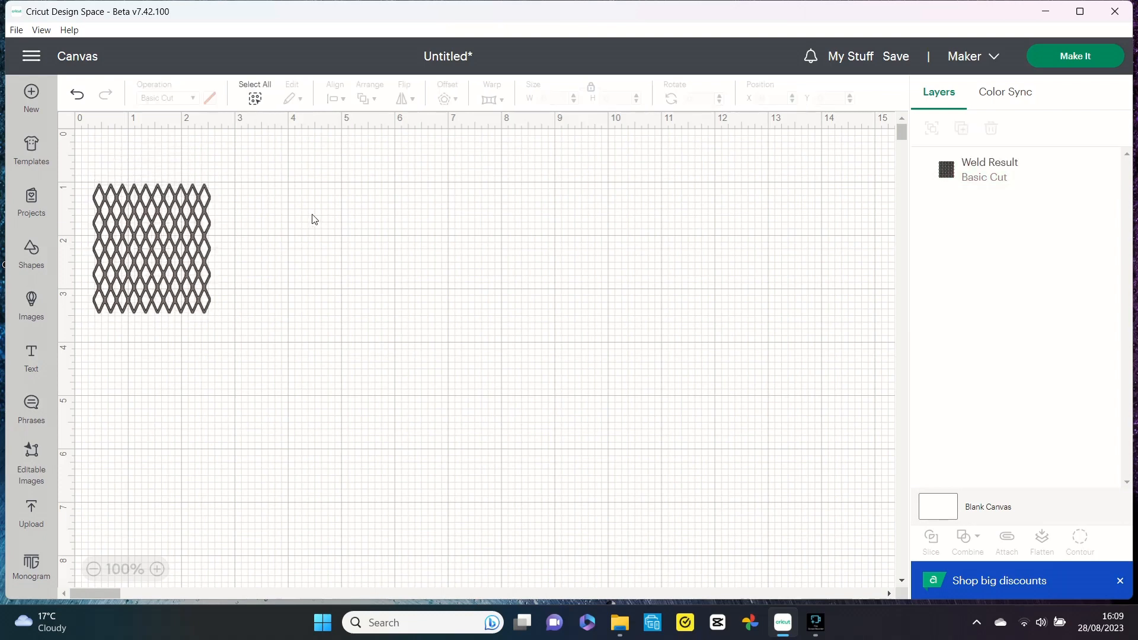
{"action": "left_click", "coordinate": [180, 222]}
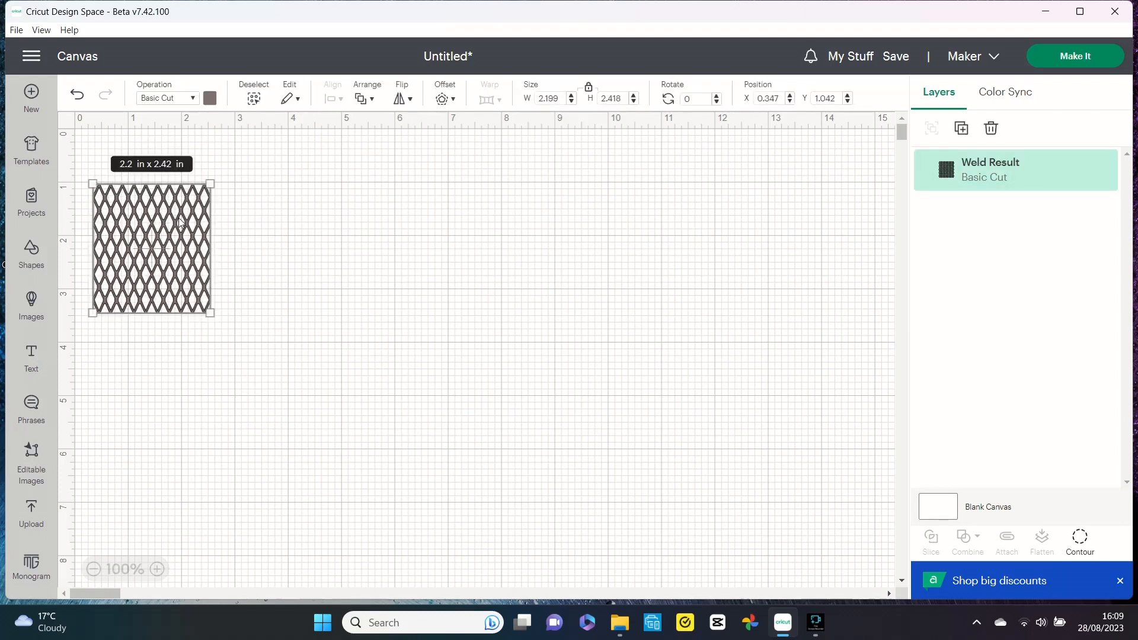
{"action": "left_click", "coordinate": [347, 213]}
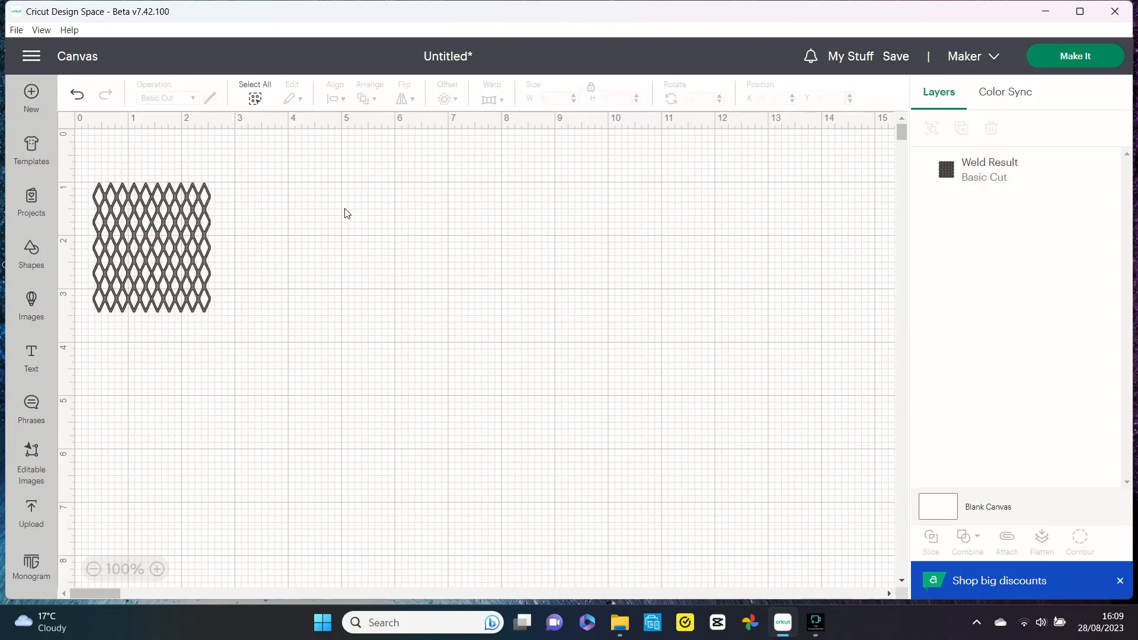
{"action": "left_click", "coordinate": [176, 235]}
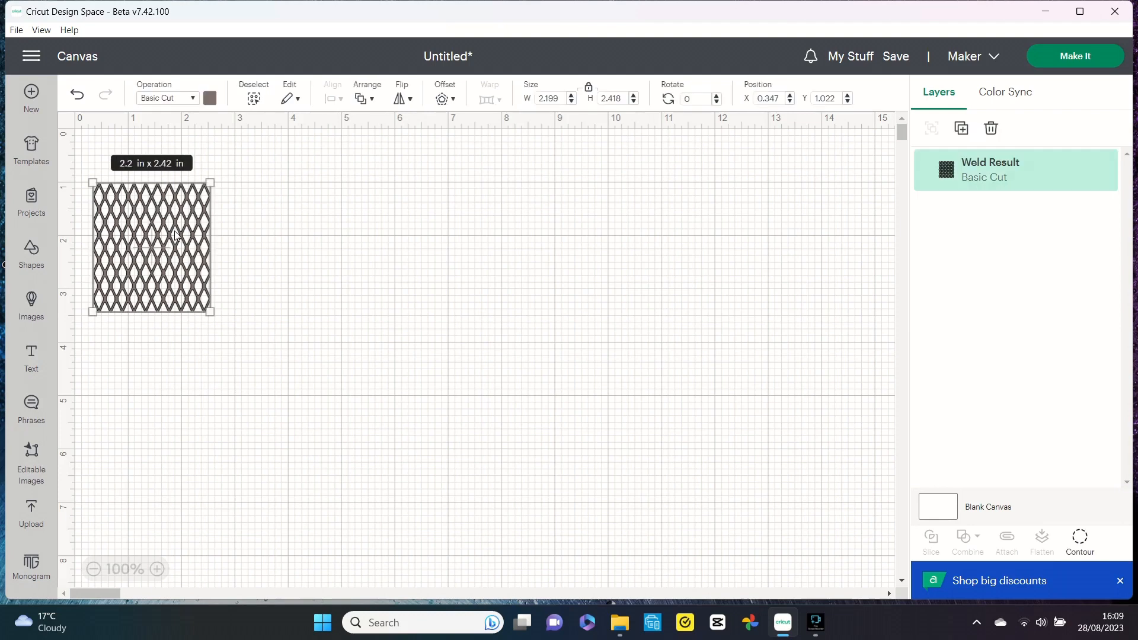
- Add a square clear of the lattice and, with proportions unlocked, set its size to 8.5 in wide by 11 in high
{"action": "left_click", "coordinate": [23, 250]}
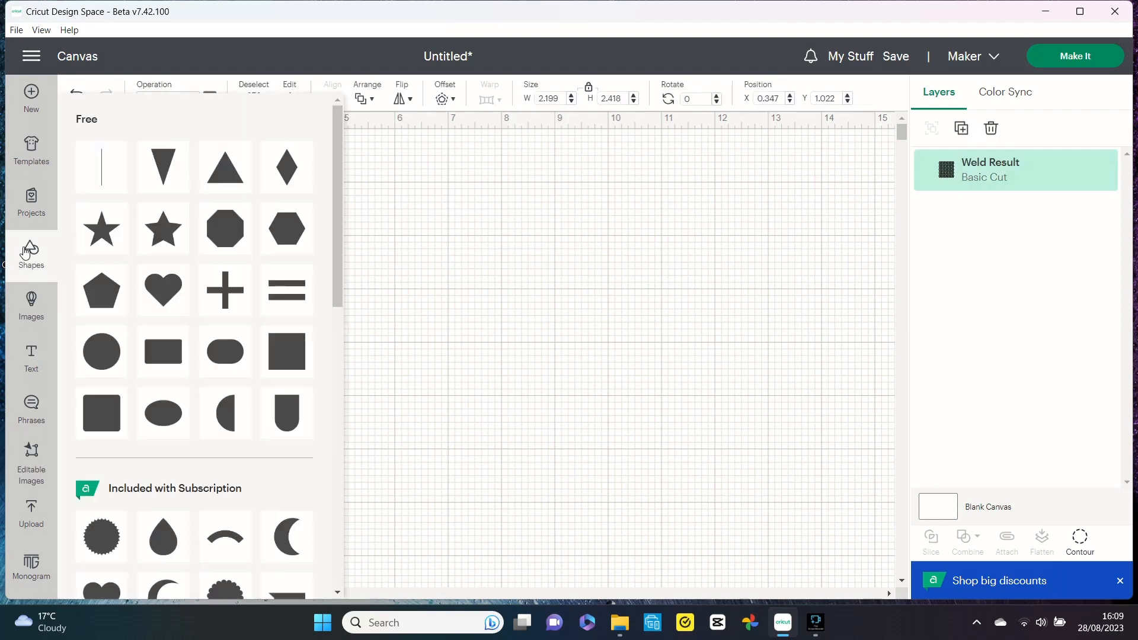
{"action": "left_click", "coordinate": [284, 350]}
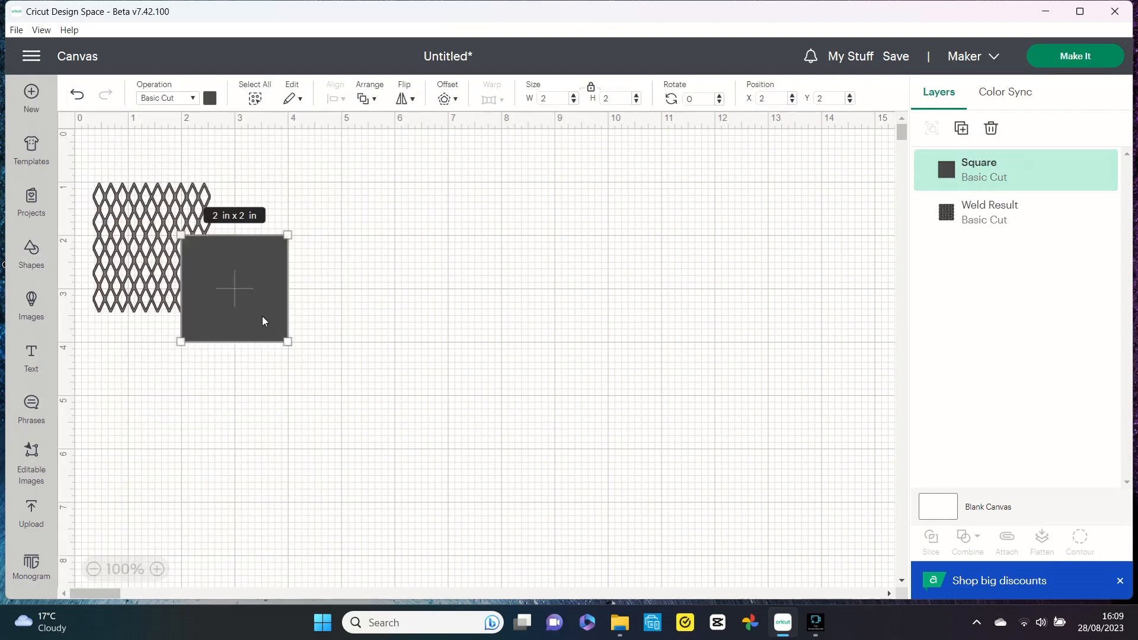
{"action": "left_click_drag", "start_coordinate": [279, 294], "coordinate": [562, 250]}
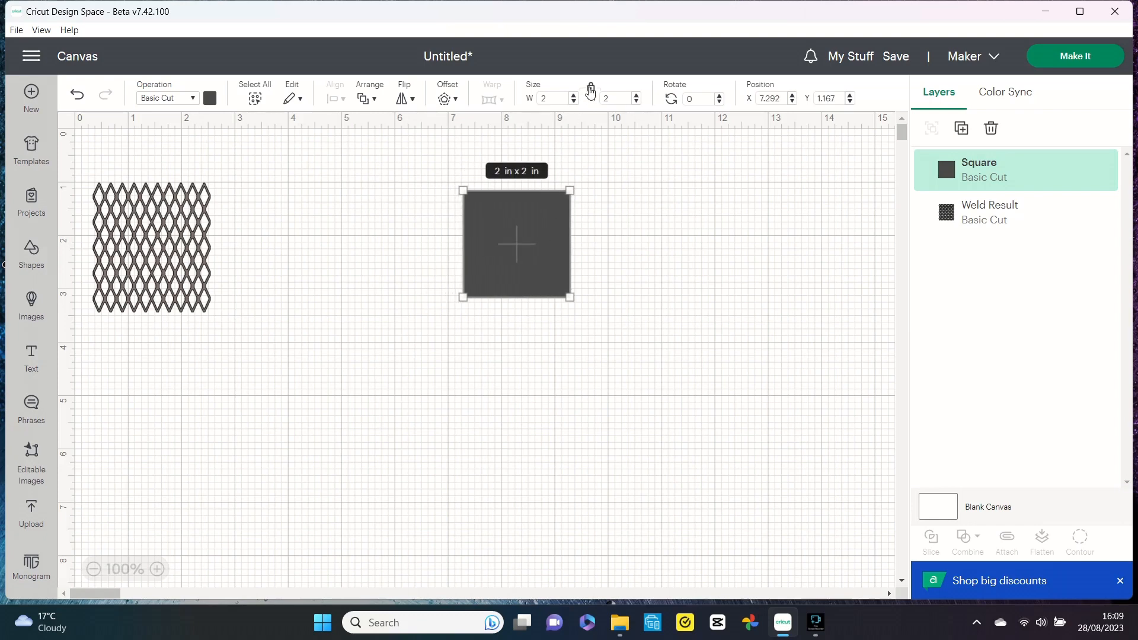
{"action": "left_click", "coordinate": [560, 98]}
{"action": "left_click", "coordinate": [615, 100]}
{"action": "key", "text": "Return"}
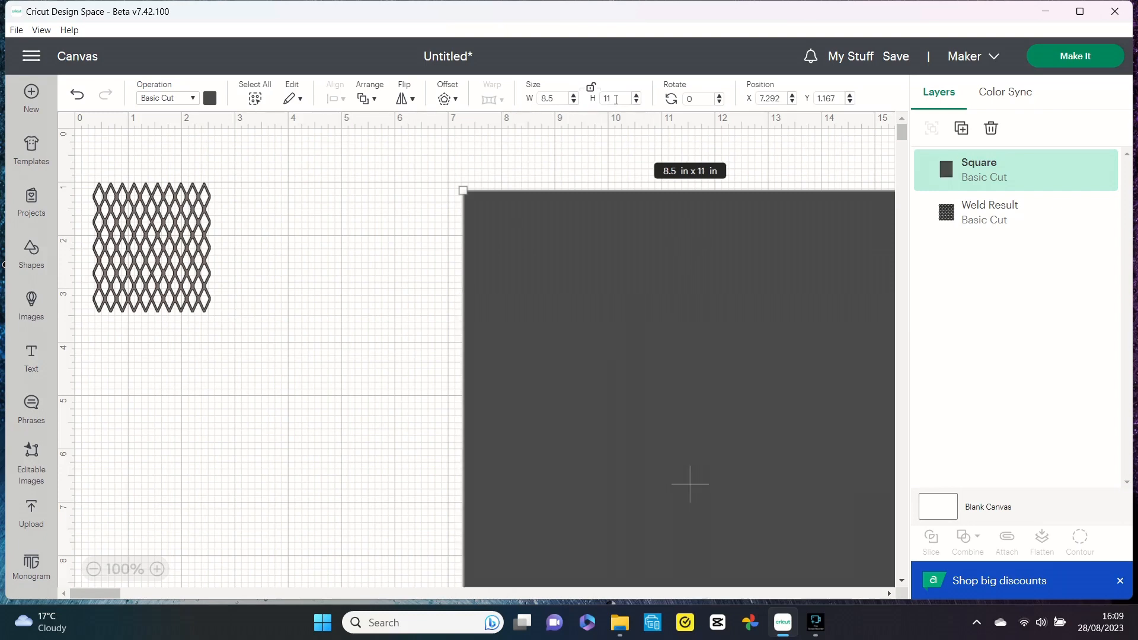
- Recolor the 8.5 by 11 in rectangle white and place it directly below the lattice, at about X 0.17, Y 3.57
{"action": "left_click_drag", "start_coordinate": [621, 255], "coordinate": [481, 225]}
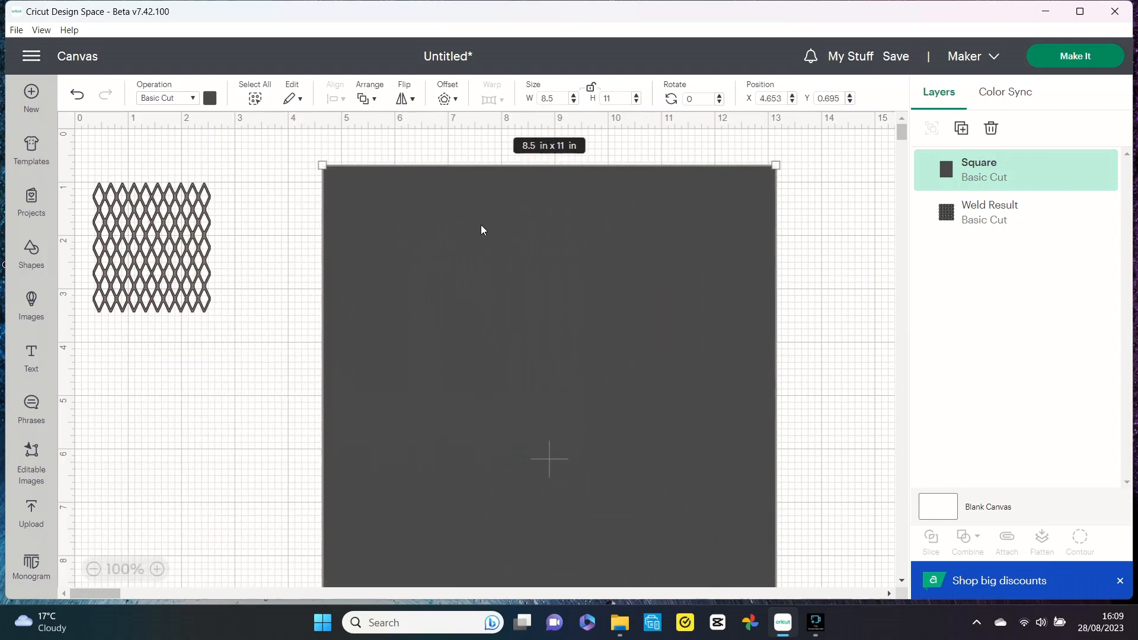
{"action": "left_click", "coordinate": [211, 98]}
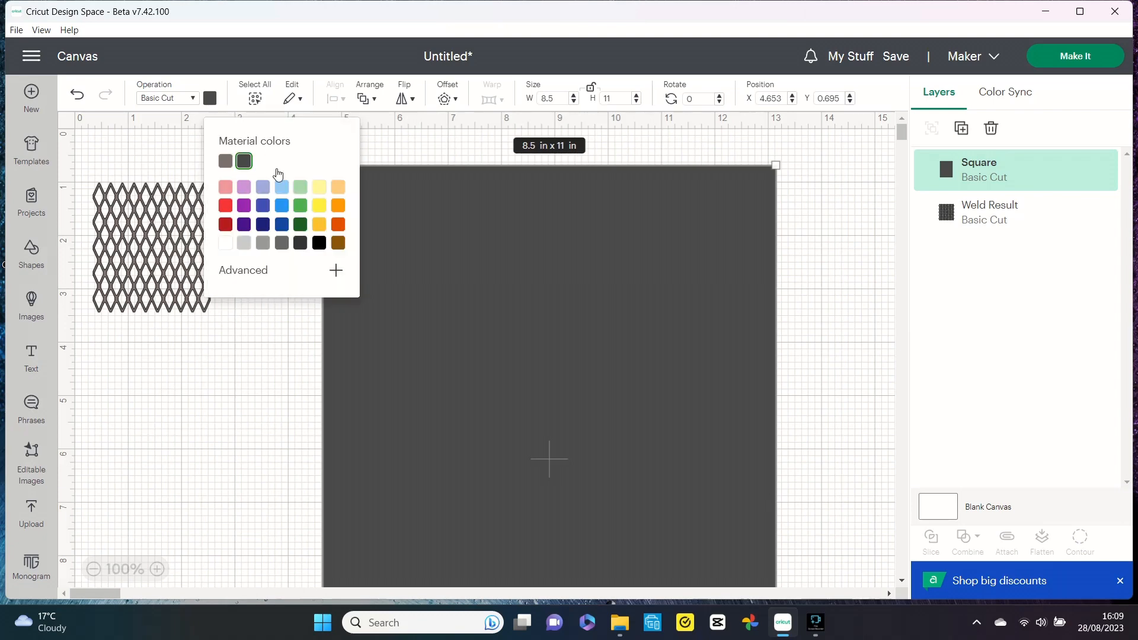
{"action": "left_click", "coordinate": [225, 244]}
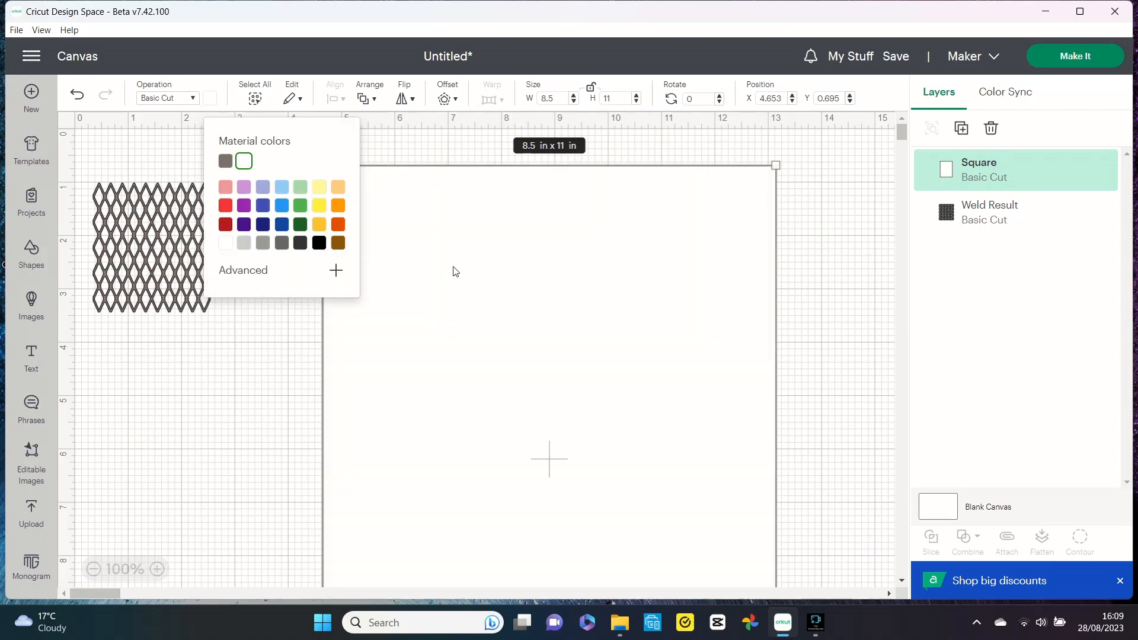
{"action": "left_click_drag", "start_coordinate": [448, 278], "coordinate": [195, 434]}
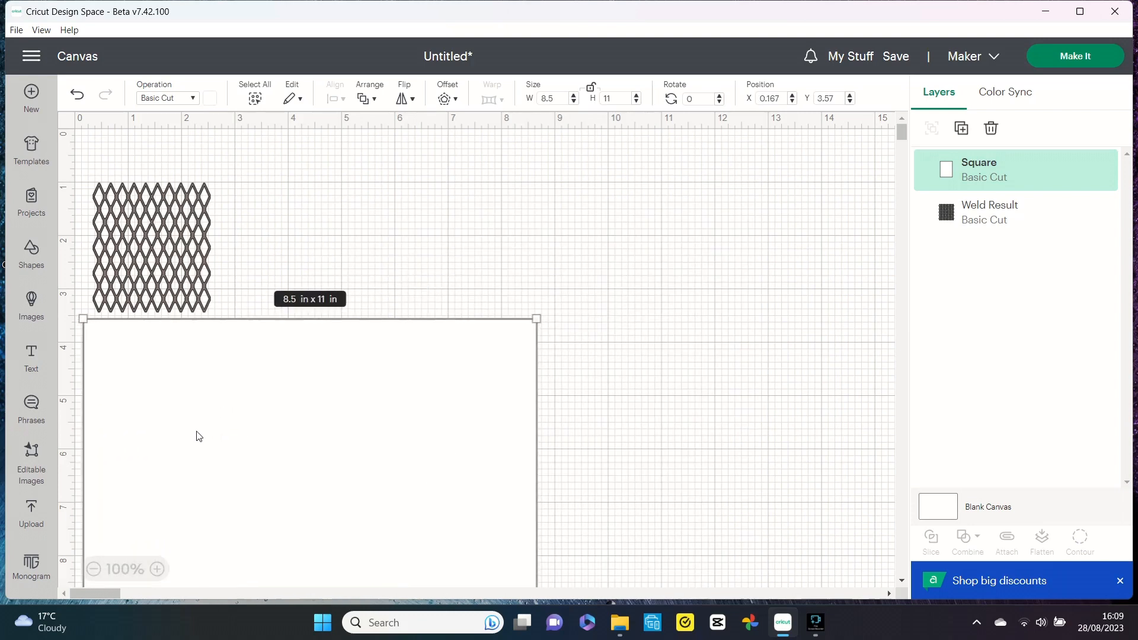
- Duplicate the small lattice and place the copy against the original's right edge, at about X 2.56, Y 1.04
{"action": "left_click", "coordinate": [246, 240]}
{"action": "left_click", "coordinate": [169, 251]}
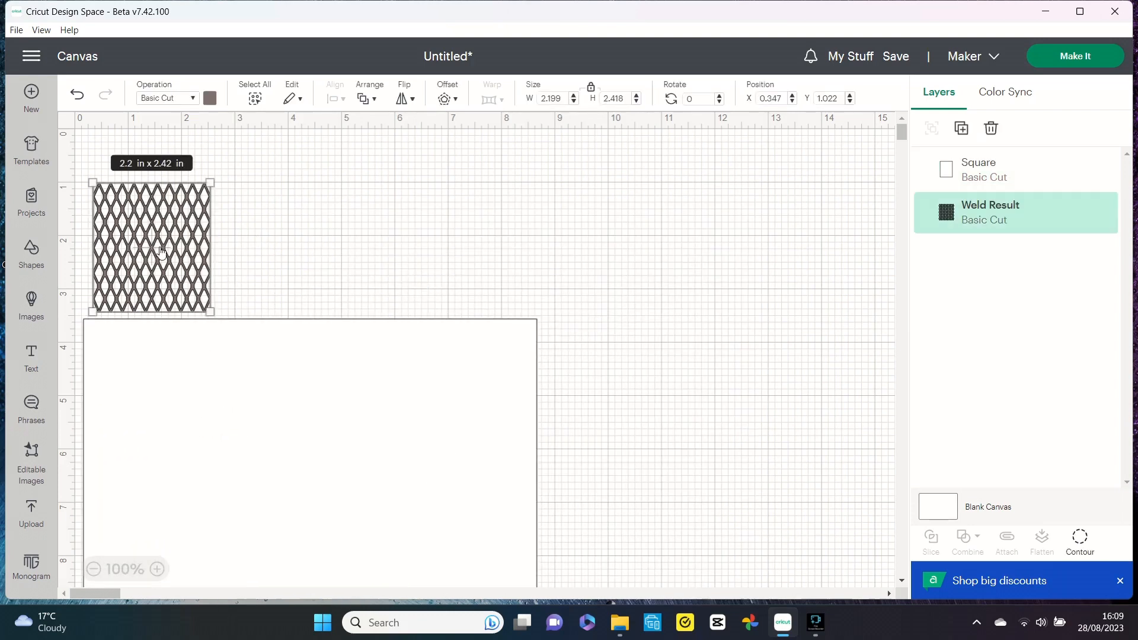
{"action": "right_click", "coordinate": [156, 248]}
{"action": "left_click", "coordinate": [196, 212]}
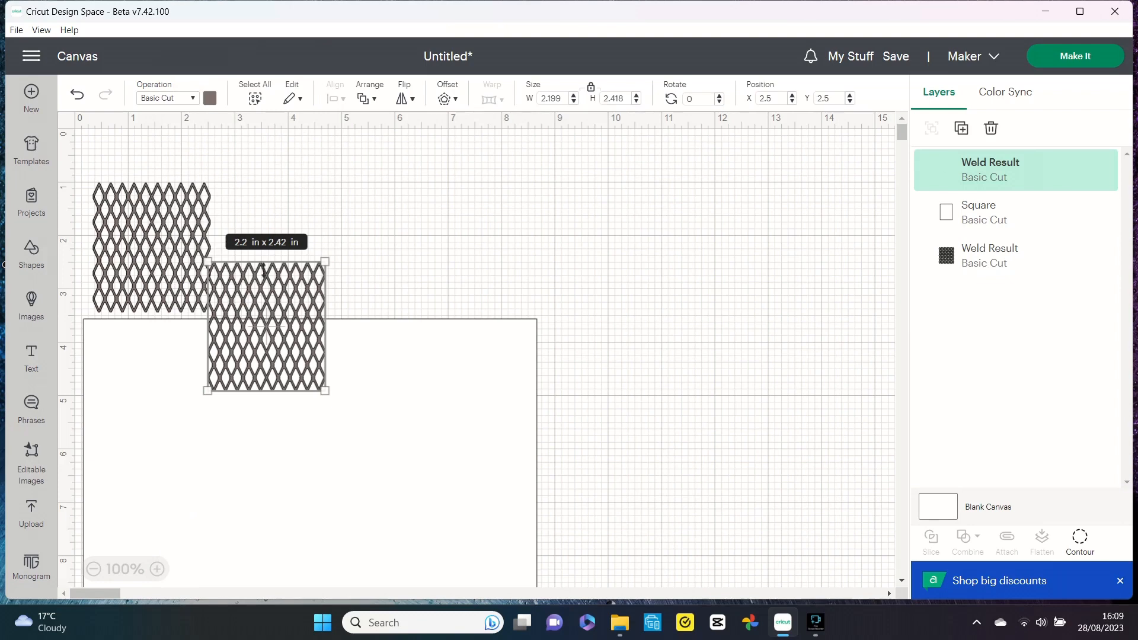
{"action": "left_click_drag", "start_coordinate": [275, 293], "coordinate": [279, 212]}
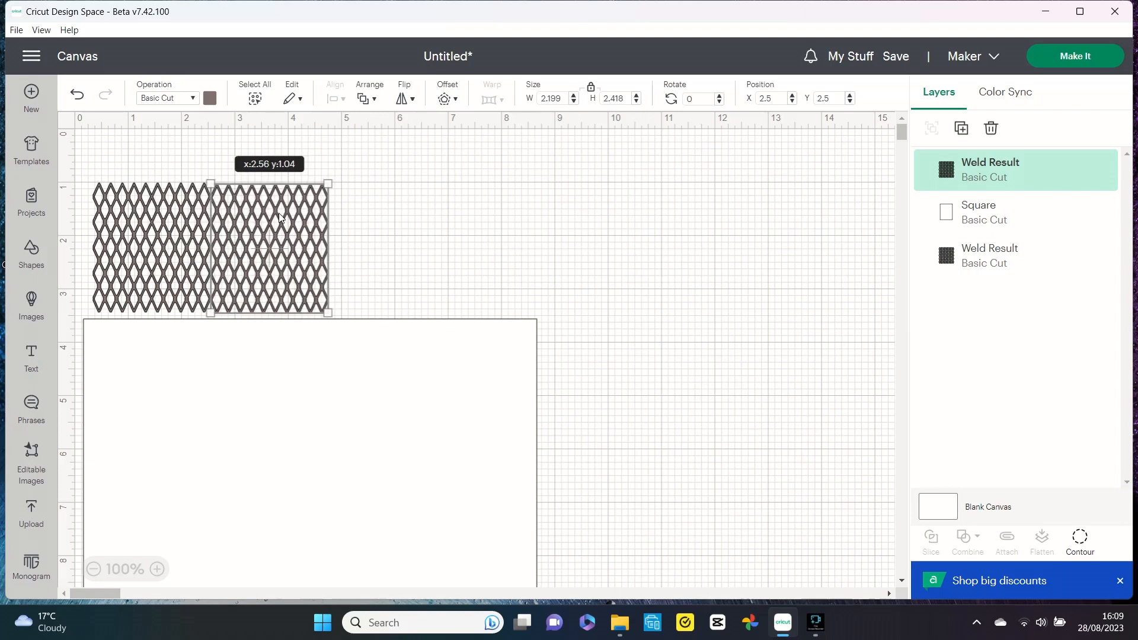
- Align the small lattice and its copy along their bottom edges, leaving out the white rectangle
{"action": "left_click", "coordinate": [452, 182]}
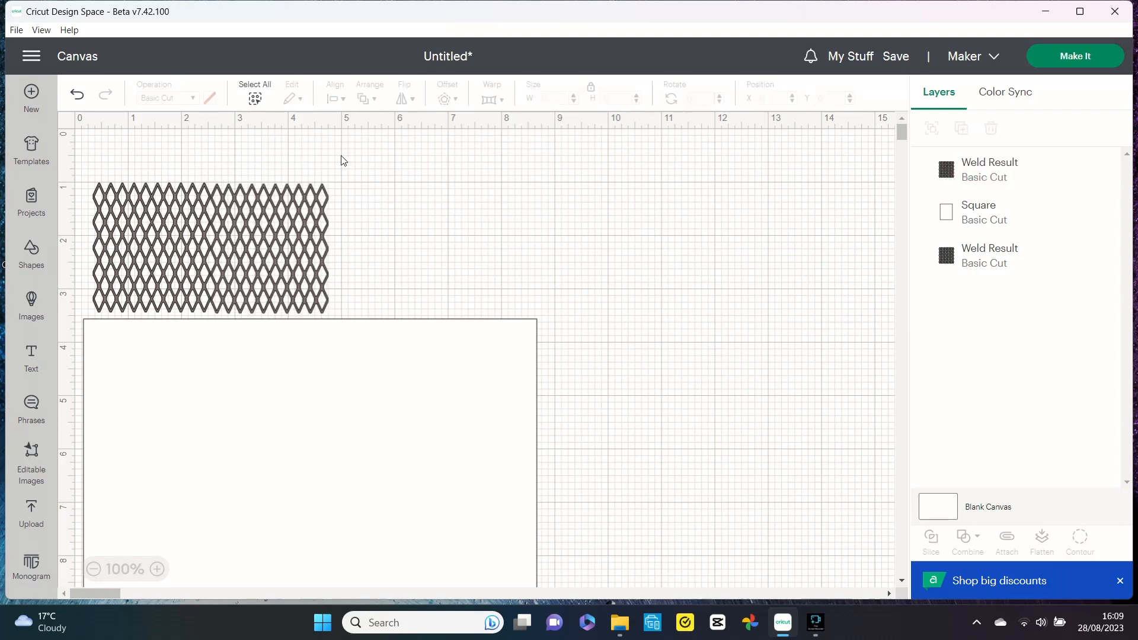
{"action": "left_click_drag", "start_coordinate": [163, 167], "coordinate": [309, 249]}
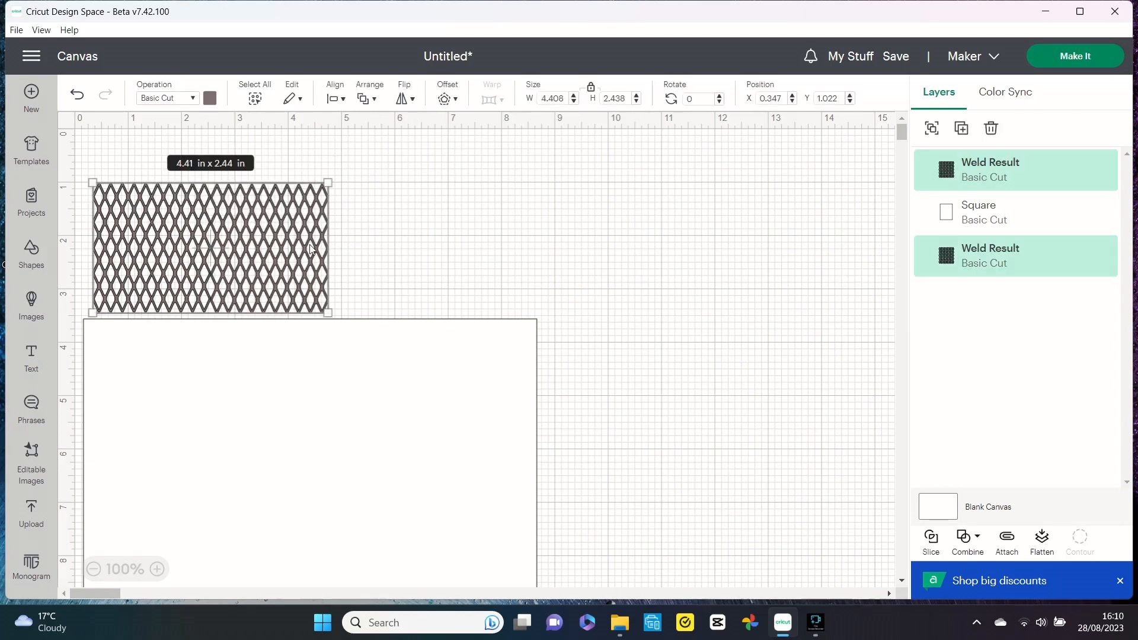
{"action": "left_click", "coordinate": [335, 98]}
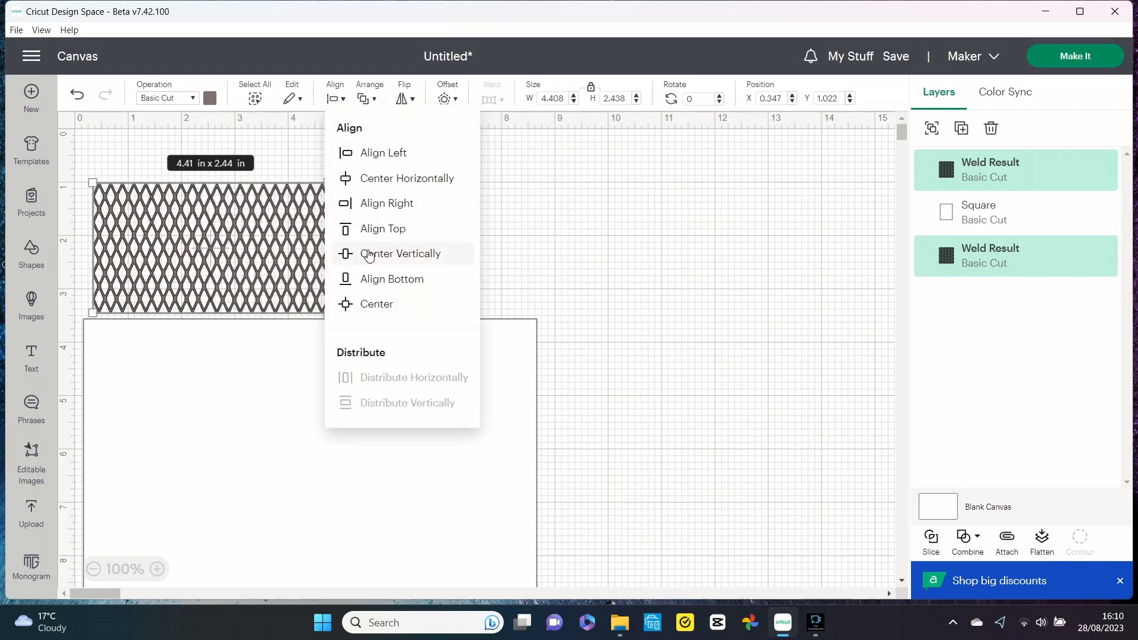
{"action": "left_click", "coordinate": [372, 280]}
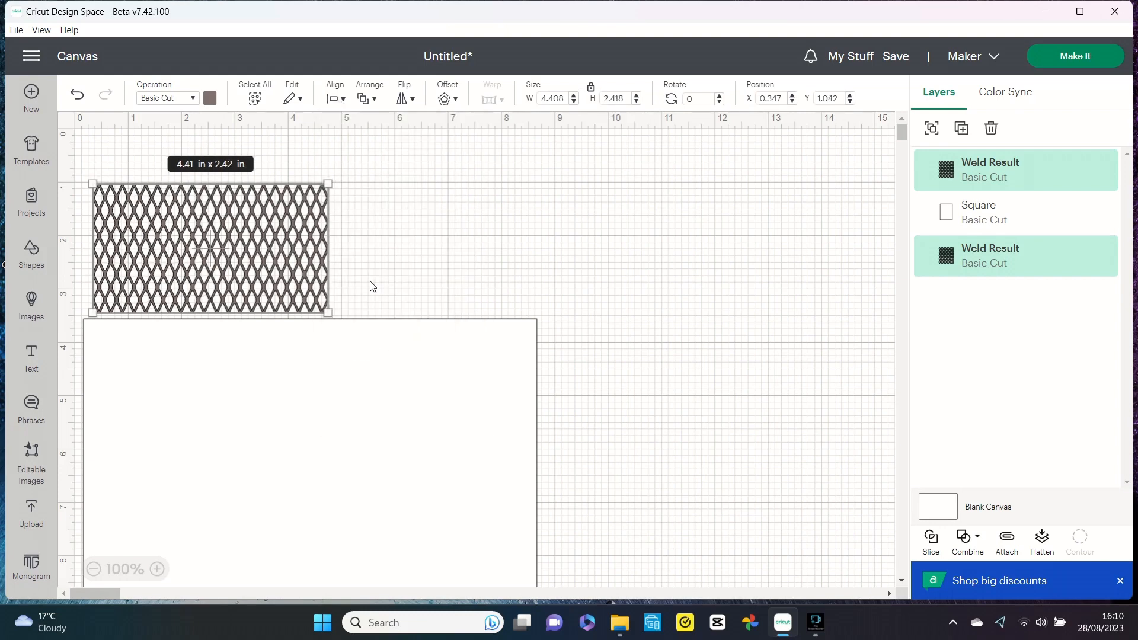
{"action": "left_click", "coordinate": [403, 223]}
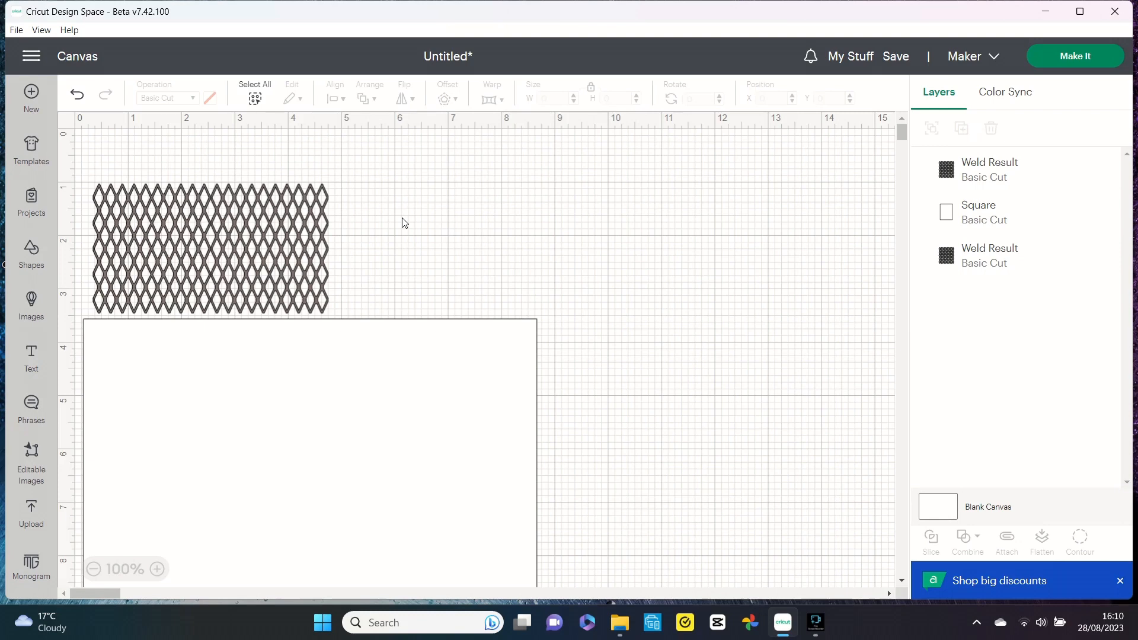
- Nudge the right-hand lattice slightly left so the patterns join, and weld both lattices into one shape
{"action": "left_click", "coordinate": [291, 221]}
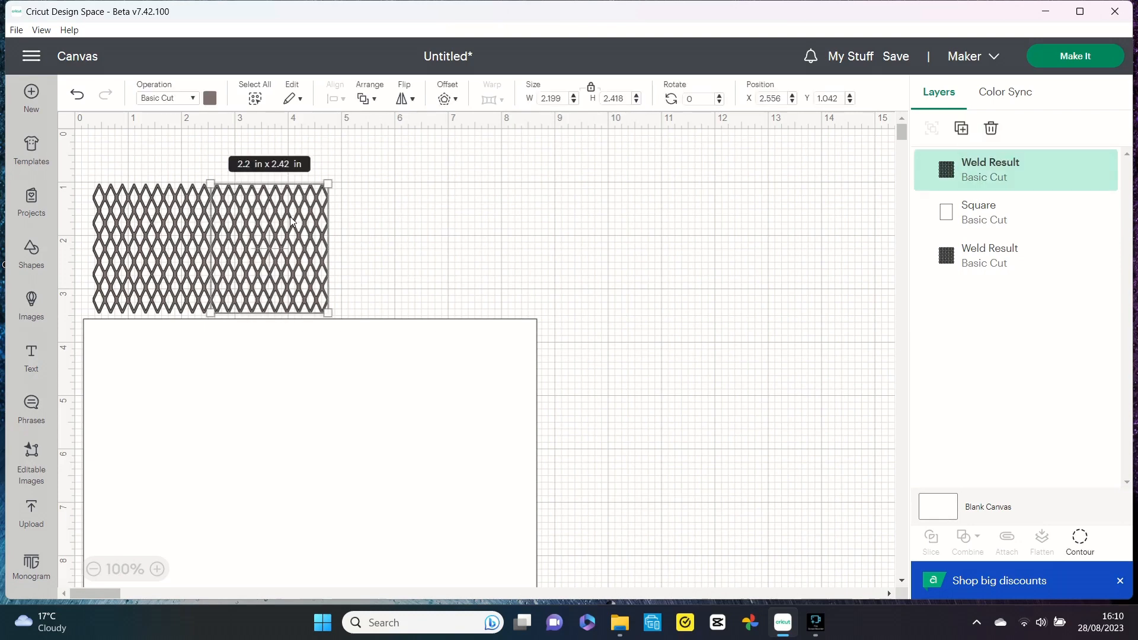
{"action": "left_click", "coordinate": [397, 198]}
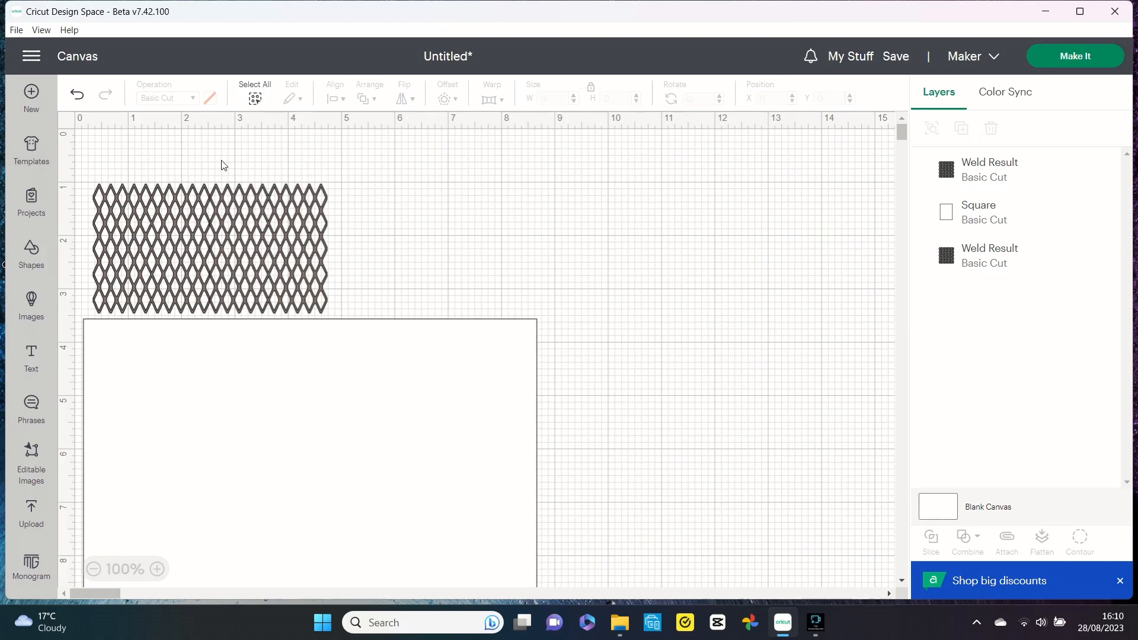
{"action": "left_click_drag", "start_coordinate": [192, 165], "coordinate": [289, 276]}
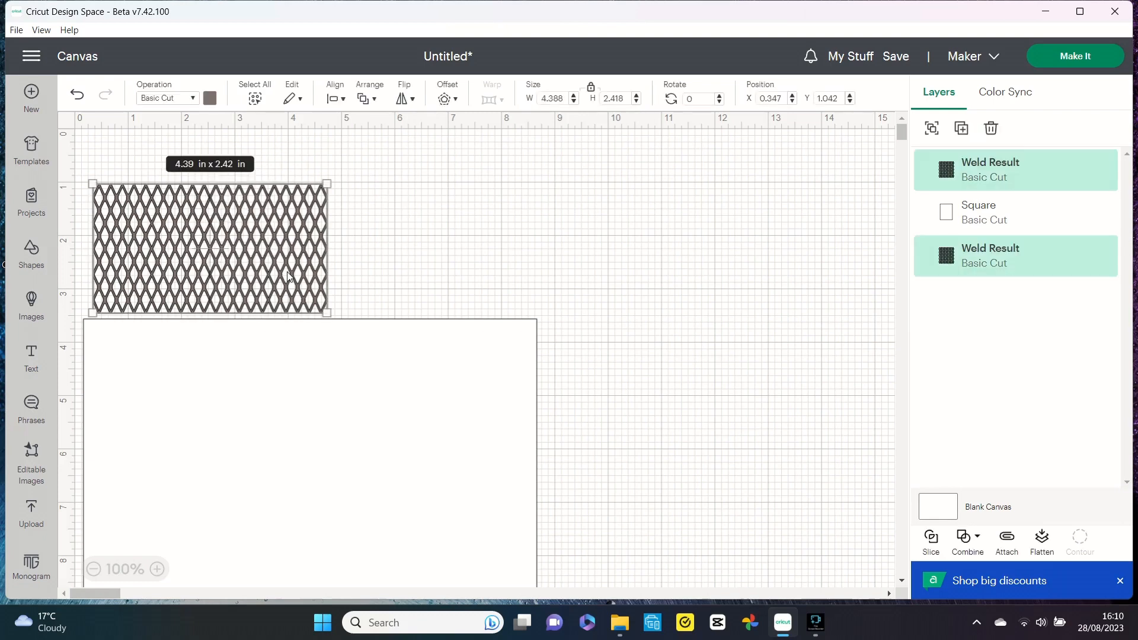
{"action": "left_click", "coordinate": [966, 538]}
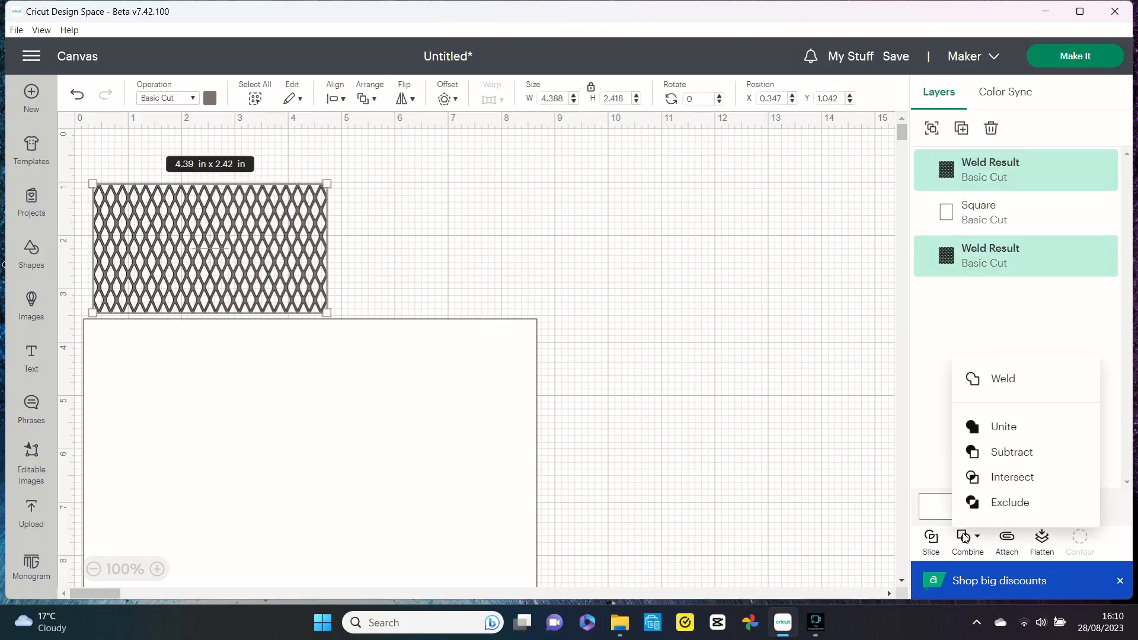
{"action": "left_click", "coordinate": [981, 379]}
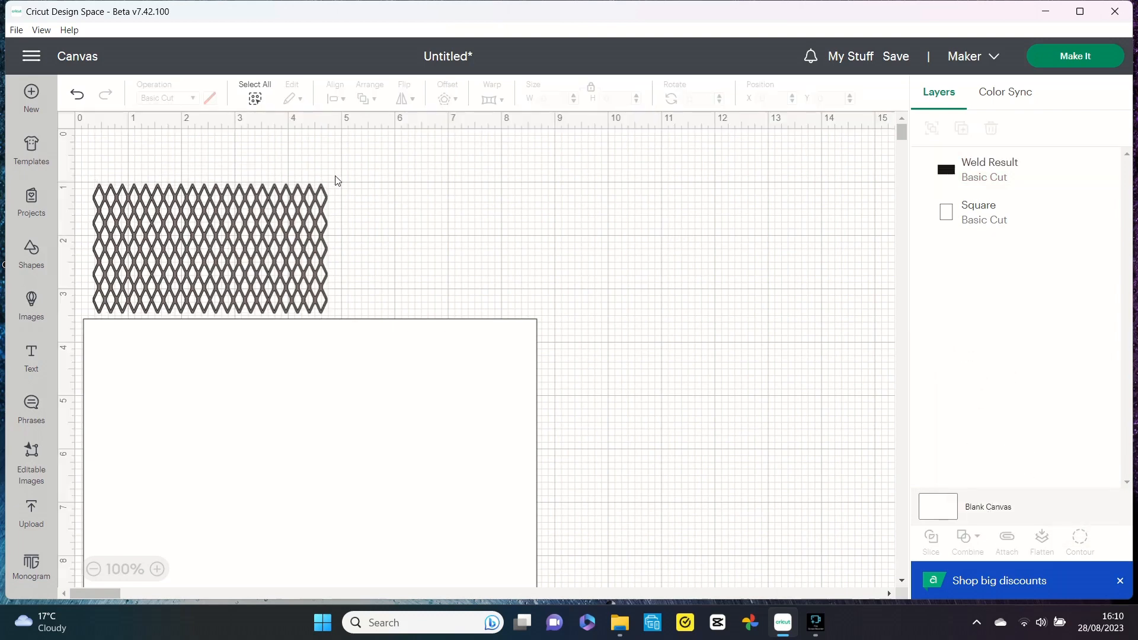
- Duplicate the welded lattice and place the copy flush against the original's right edge, with their tops level
{"action": "left_click", "coordinate": [265, 202]}
{"action": "right_click", "coordinate": [265, 203]}
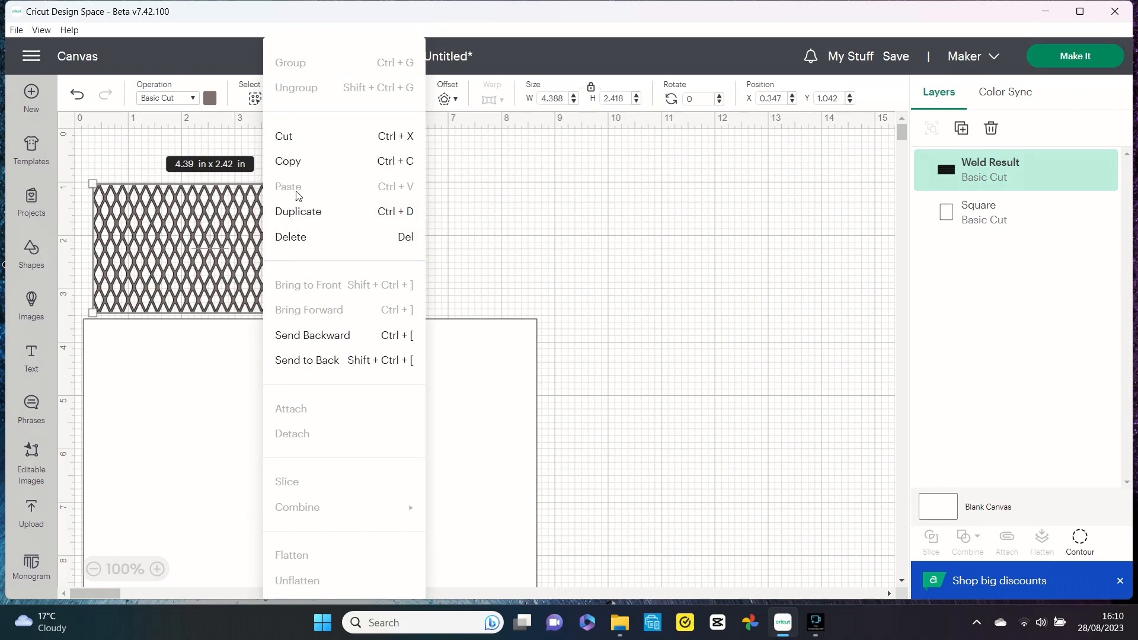
{"action": "left_click", "coordinate": [314, 212]}
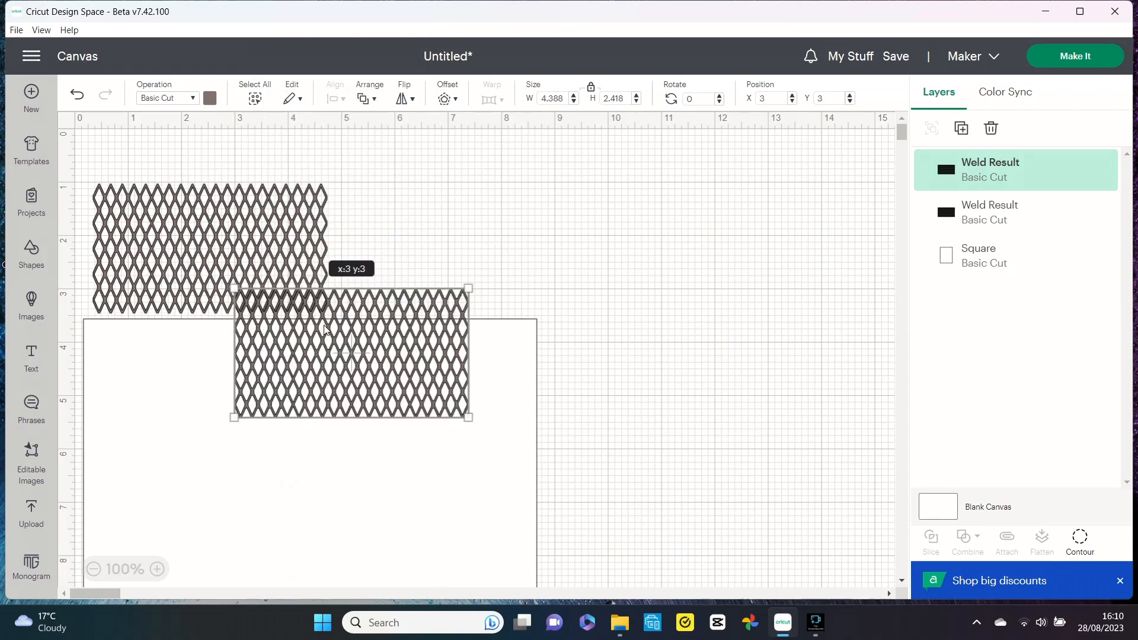
{"action": "left_click_drag", "start_coordinate": [325, 330], "coordinate": [416, 227]}
{"action": "left_click", "coordinate": [304, 152]}
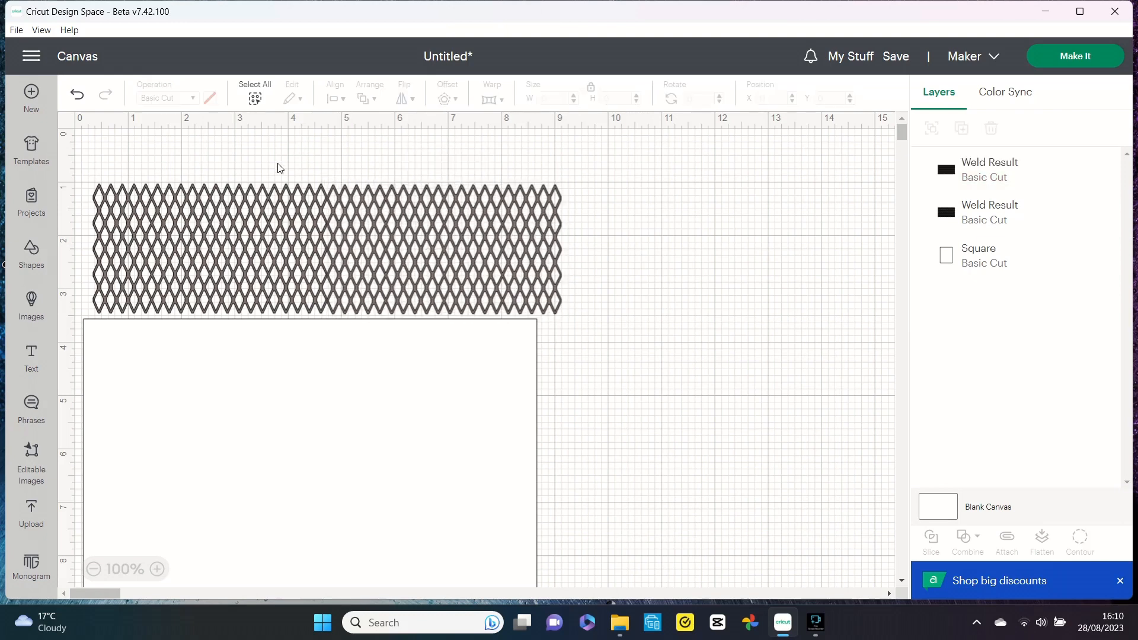
- Align the two lattices along their bottom edges and weld them into one wide shape, leaving out the white rectangle
{"action": "left_click_drag", "start_coordinate": [272, 166], "coordinate": [446, 264]}
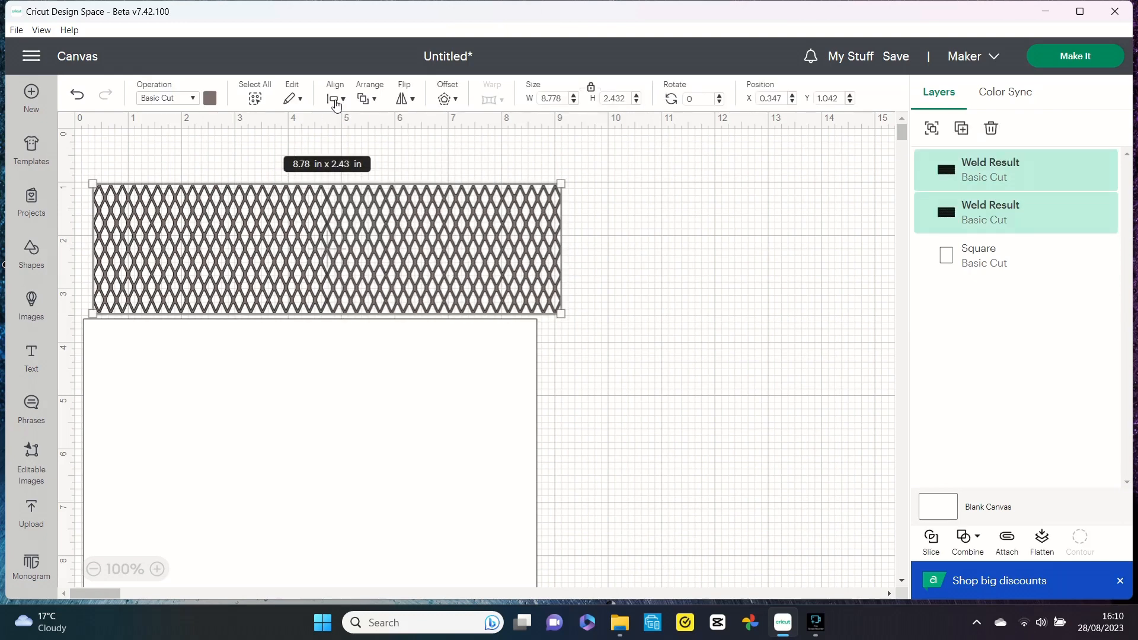
{"action": "left_click", "coordinate": [334, 98]}
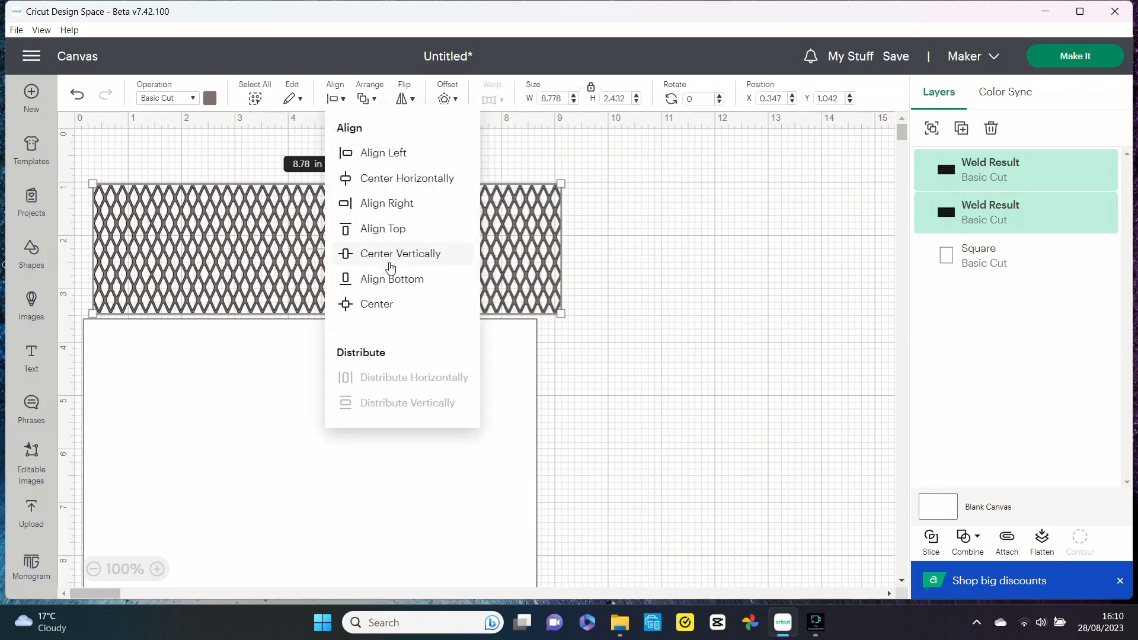
{"action": "left_click", "coordinate": [373, 281]}
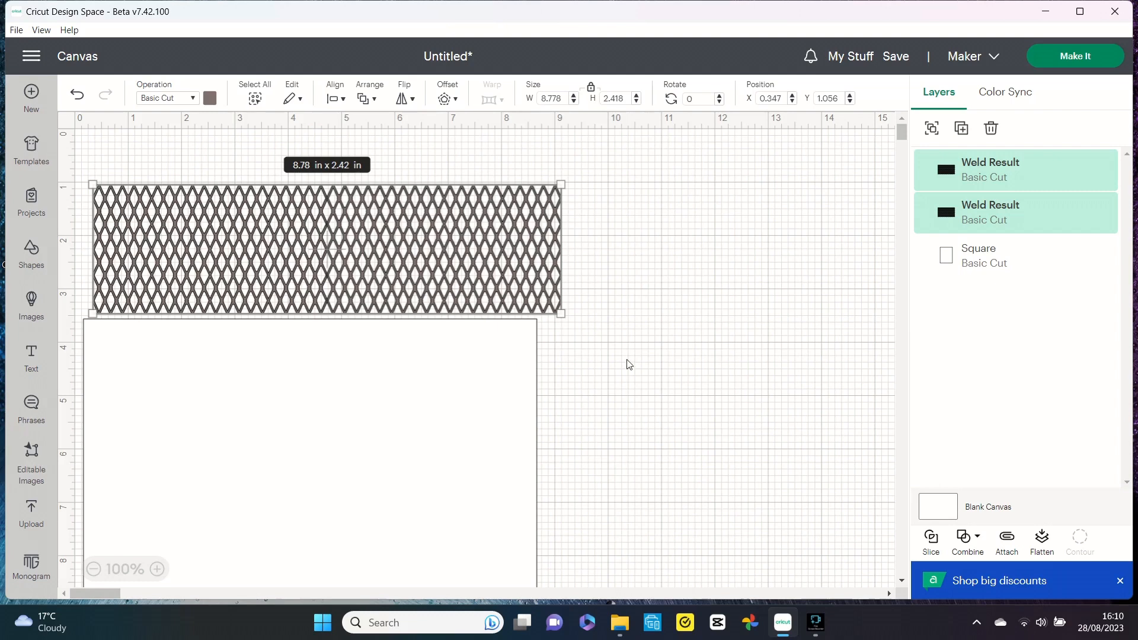
{"action": "left_click", "coordinate": [961, 540]}
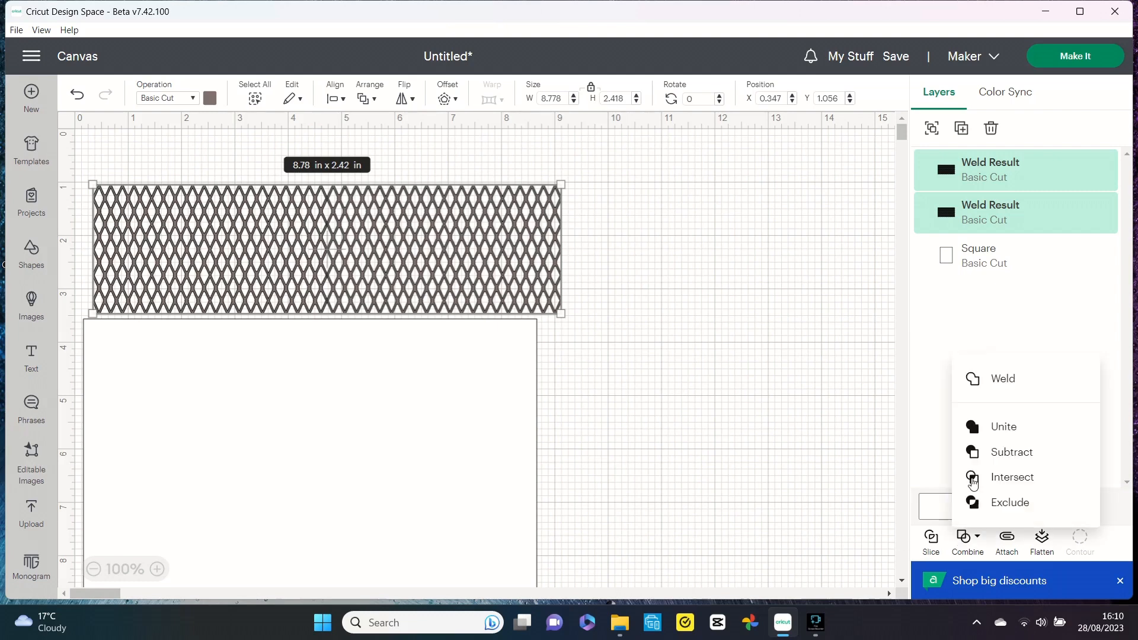
{"action": "left_click", "coordinate": [974, 381]}
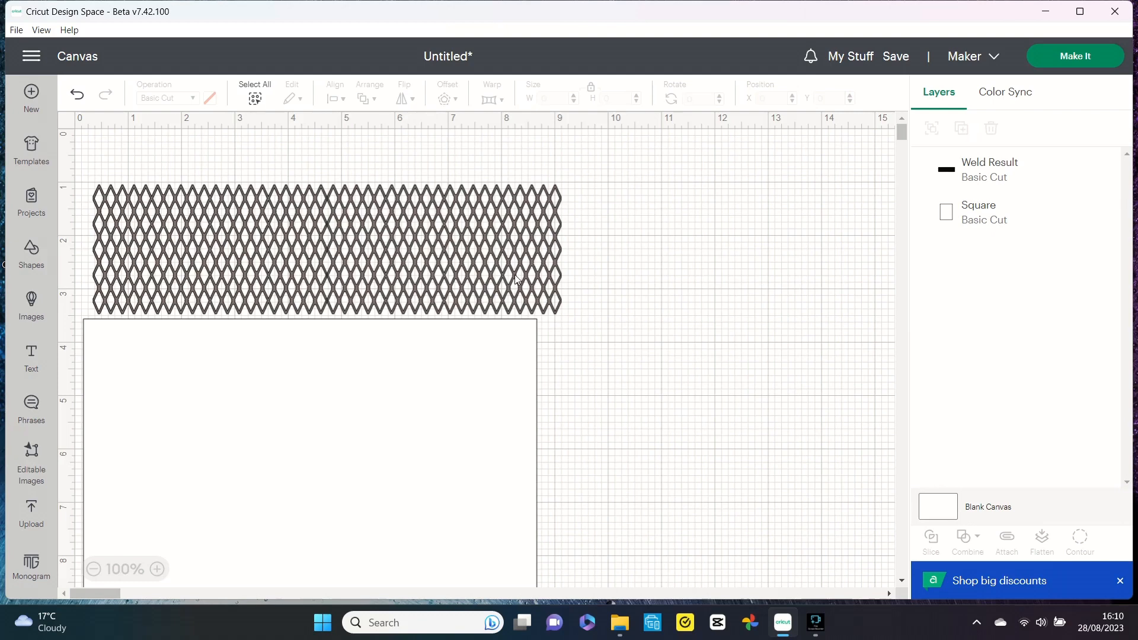
- Move the wide lattice left so its left edge lines up with the white rectangle, at about X 0.18
{"action": "left_click_drag", "start_coordinate": [516, 278], "coordinate": [504, 275]}
{"action": "left_click", "coordinate": [789, 267]}
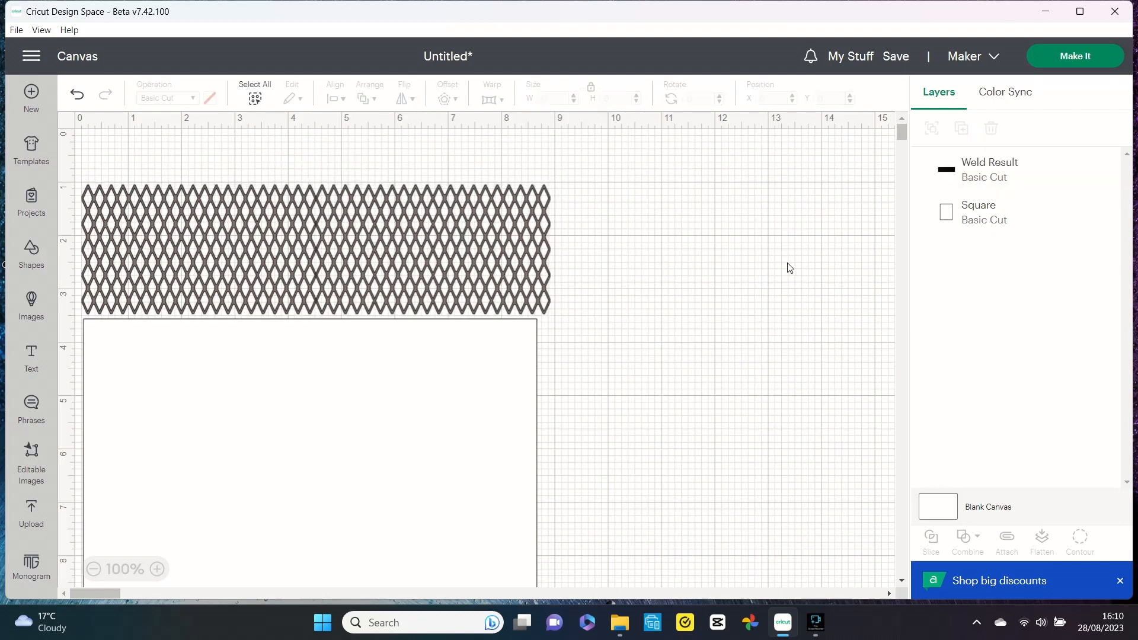
{"action": "left_click", "coordinate": [534, 229]}
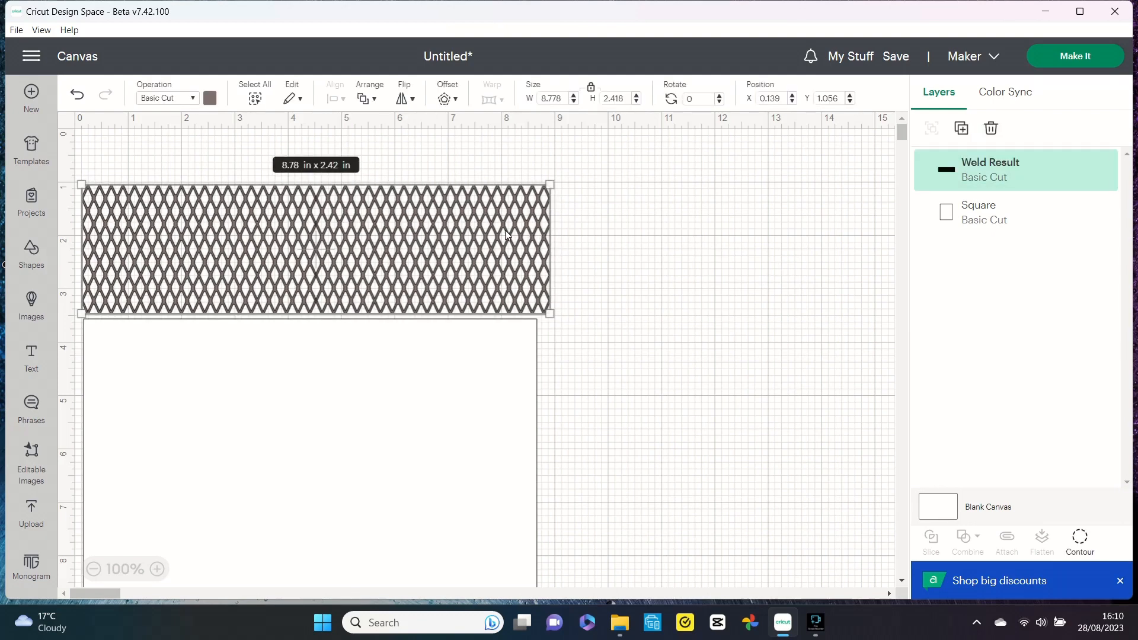
{"action": "left_click_drag", "start_coordinate": [505, 230], "coordinate": [508, 229]}
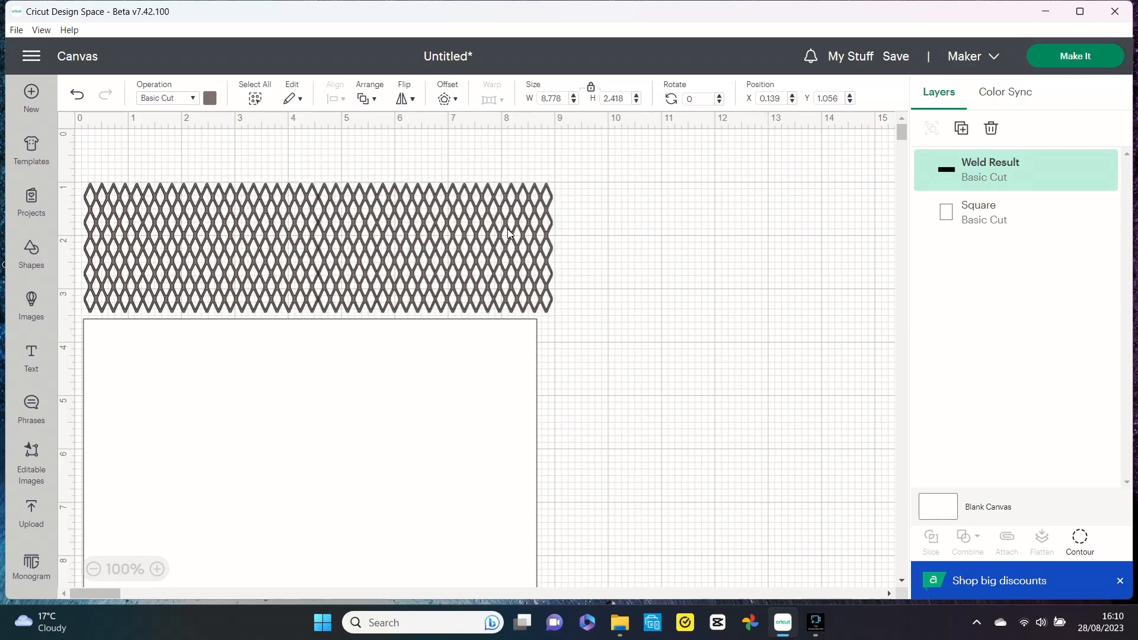
{"action": "left_click", "coordinate": [758, 204]}
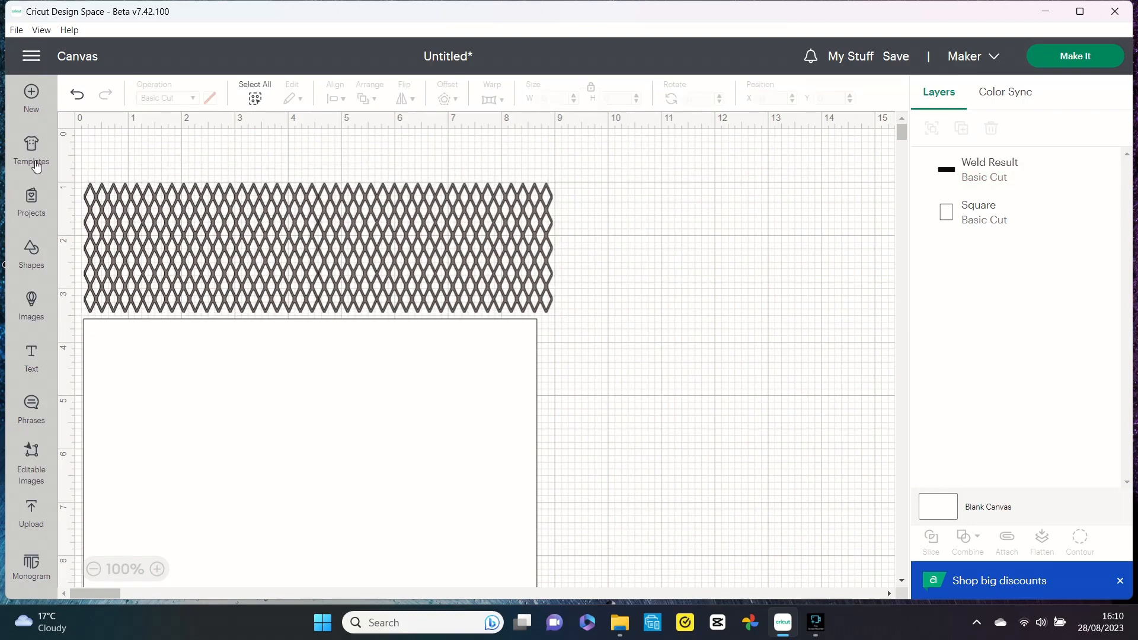
- Add a square over the lattice's right-hand overhang and stretch it to about 2 by 3.01 in, covering the lattice's full height
{"action": "left_click", "coordinate": [29, 247]}
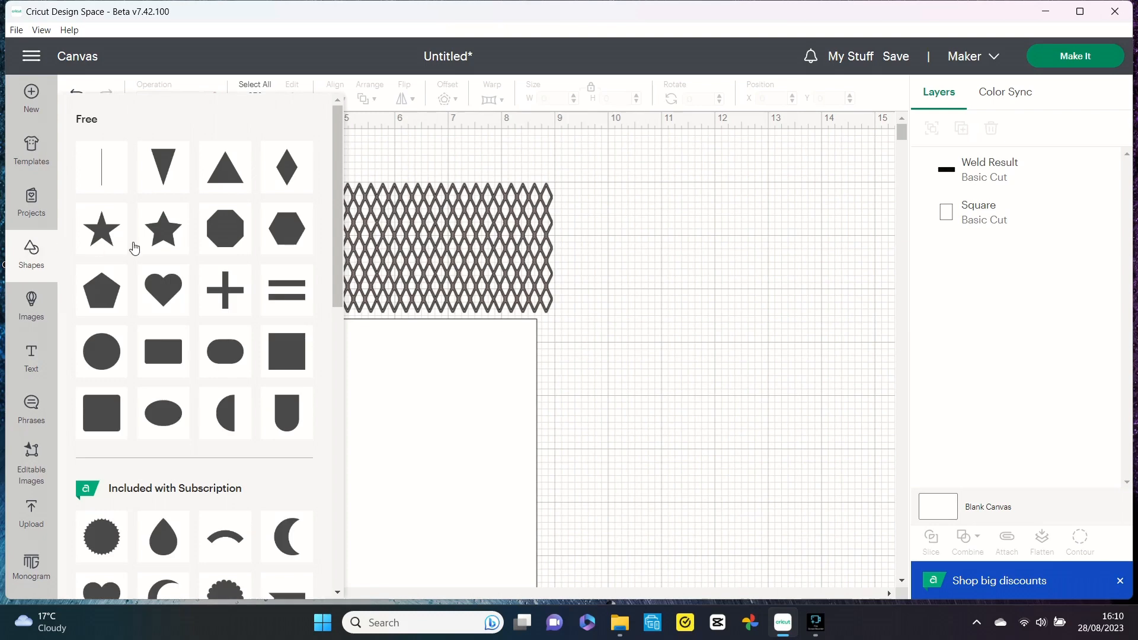
{"action": "left_click", "coordinate": [295, 357]}
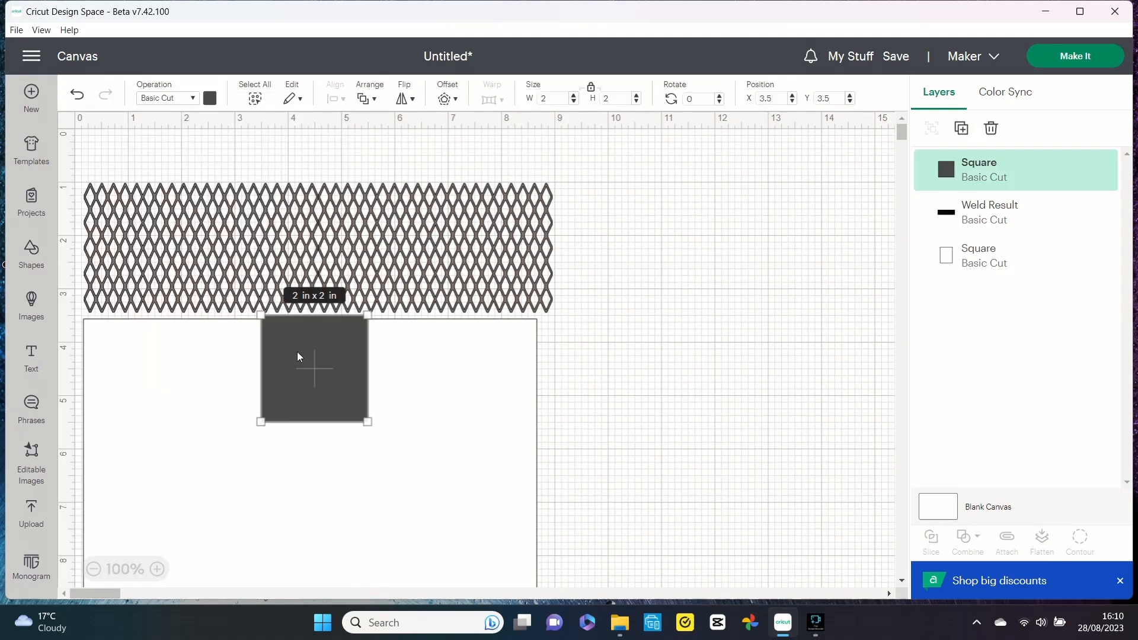
{"action": "left_click_drag", "start_coordinate": [297, 356], "coordinate": [573, 194]}
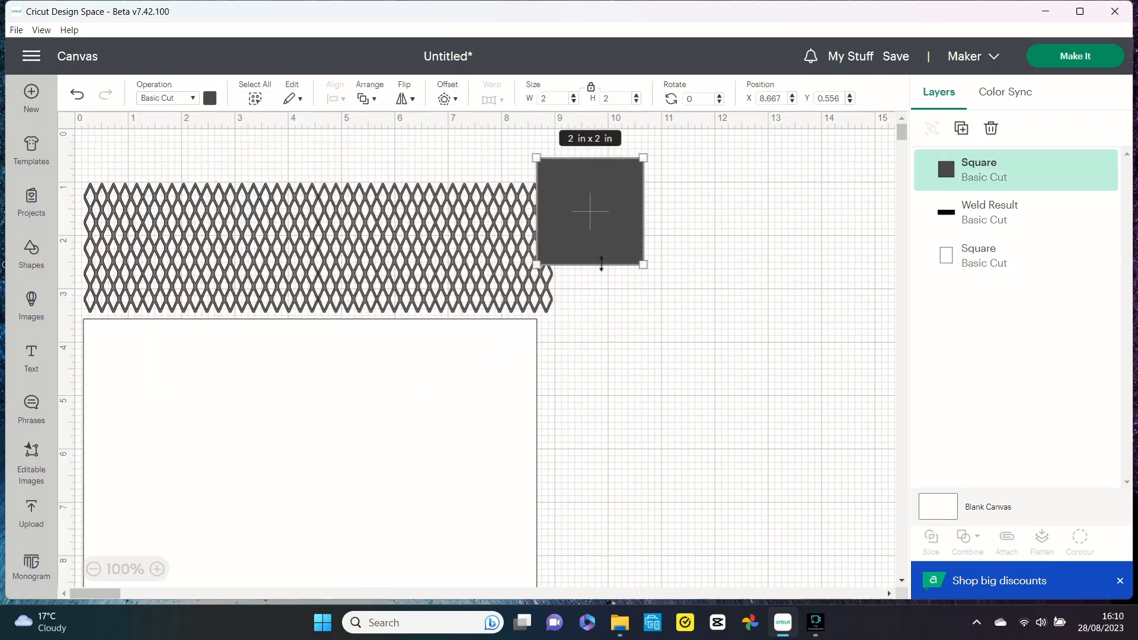
{"action": "left_click_drag", "start_coordinate": [601, 264], "coordinate": [612, 317]}
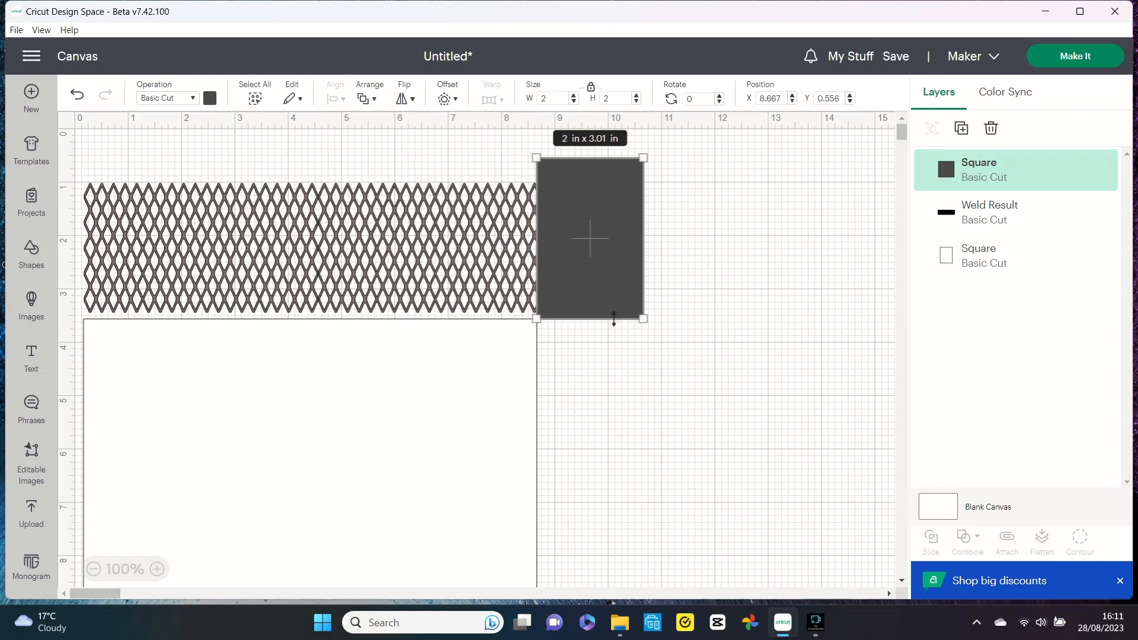
- Shift the white rectangle slightly left and down, and nudge the dark square left to X 8.627
{"action": "left_click", "coordinate": [462, 417]}
{"action": "left_click", "coordinate": [771, 271]}
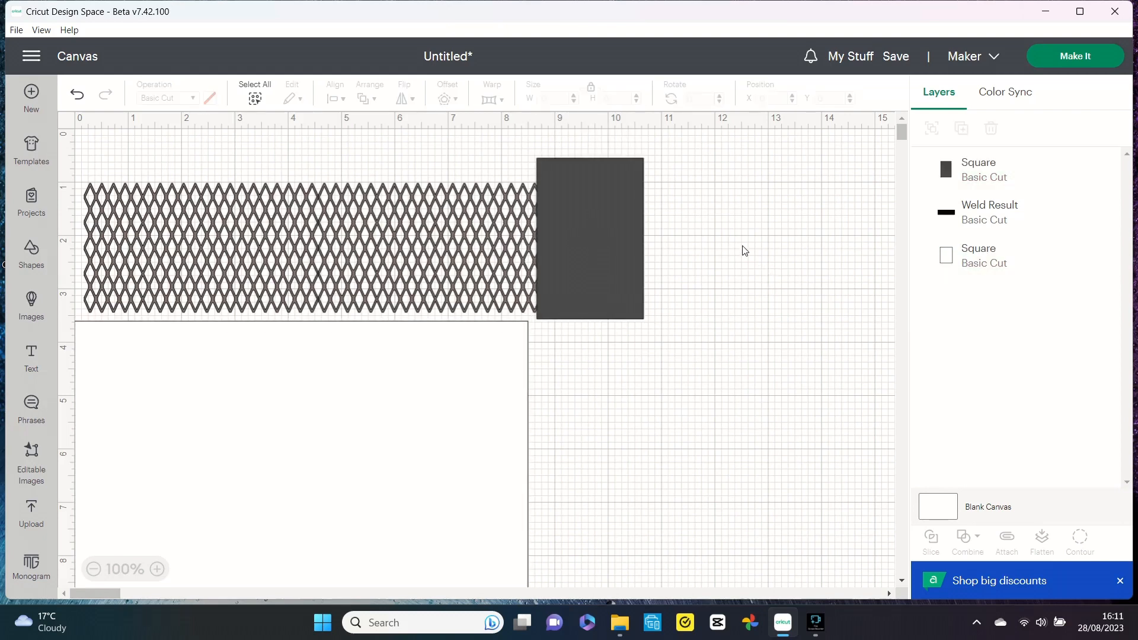
{"action": "left_click", "coordinate": [617, 223]}
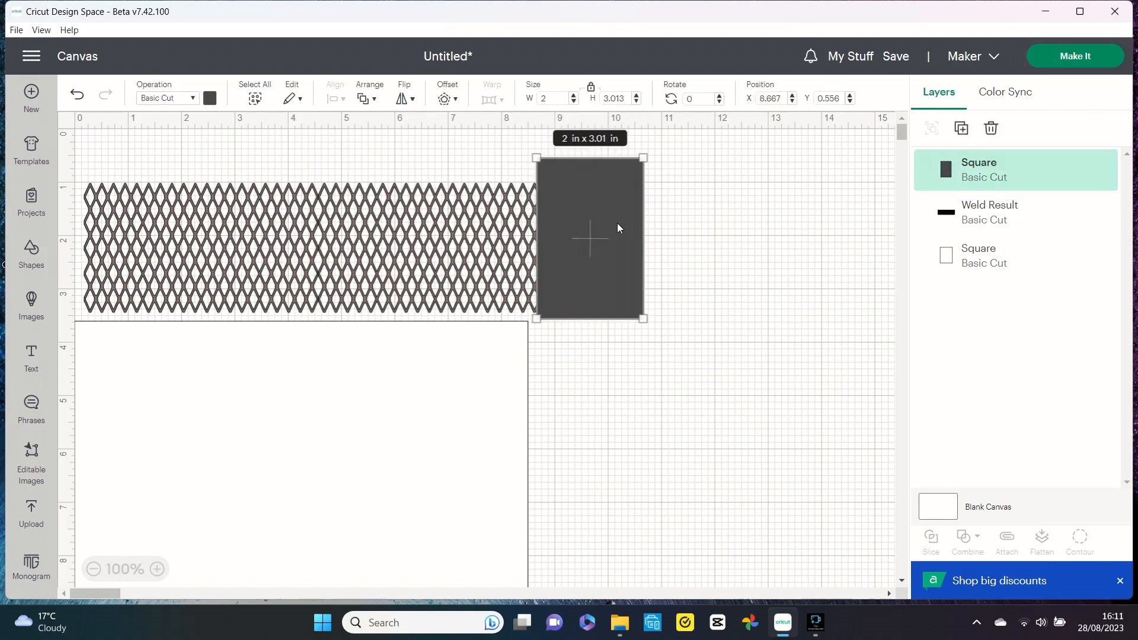
{"action": "key", "text": "Left"}
{"action": "key", "text": "Left"}
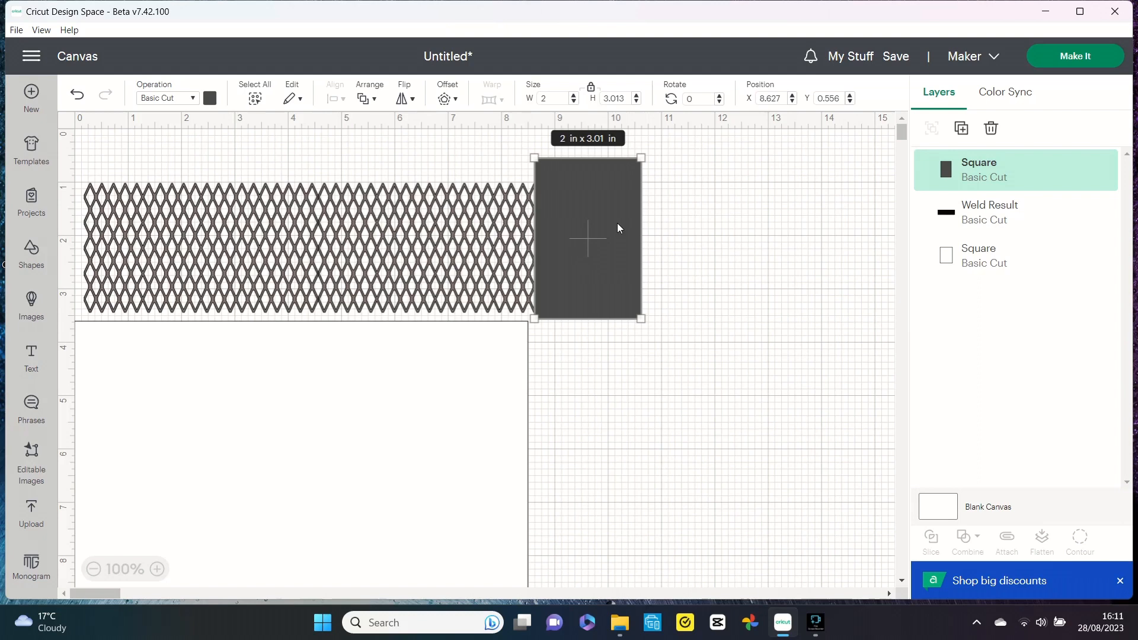
{"action": "left_click", "coordinate": [514, 173]}
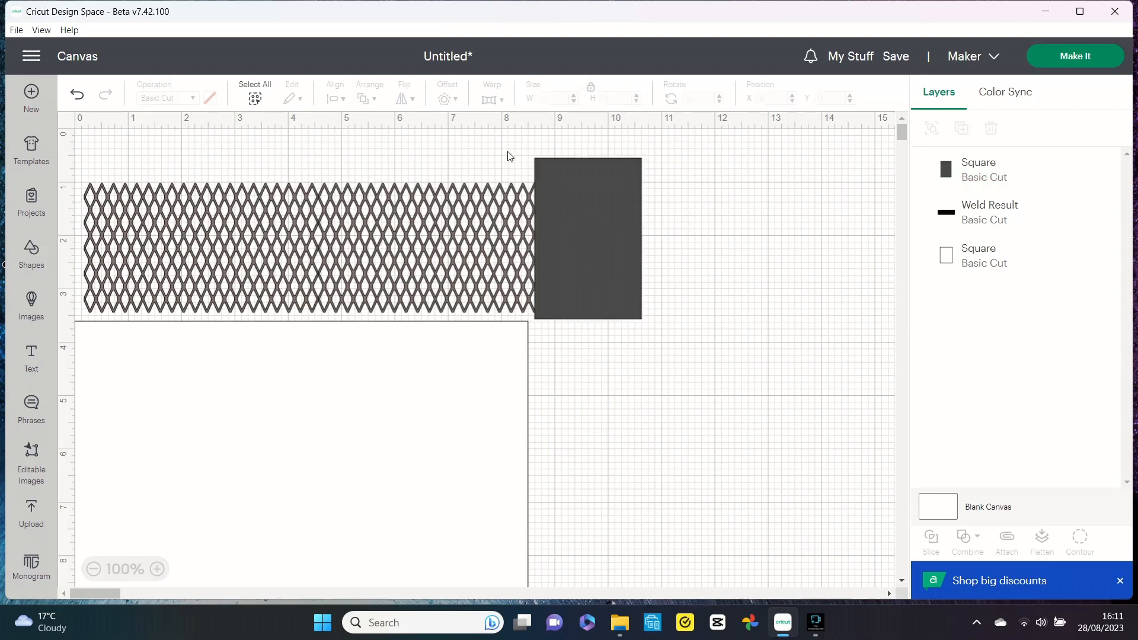
- Slice the lattice with the dark square, and delete the square remnant and both cut-off lattice strips
{"action": "left_click_drag", "start_coordinate": [508, 156], "coordinate": [626, 278]}
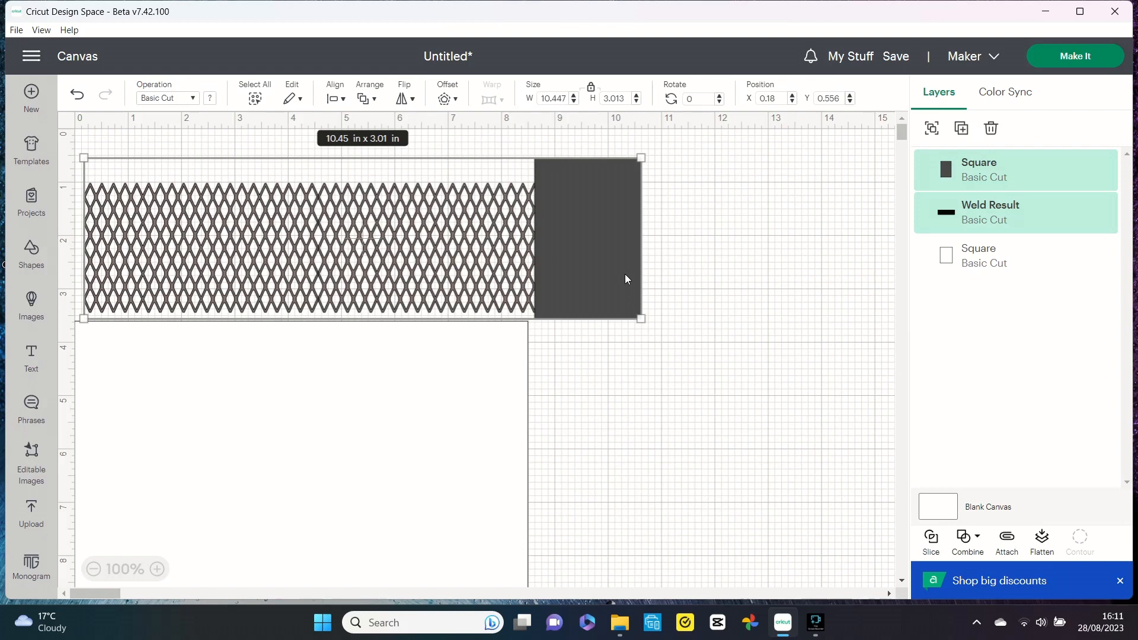
{"action": "left_click", "coordinate": [931, 537]}
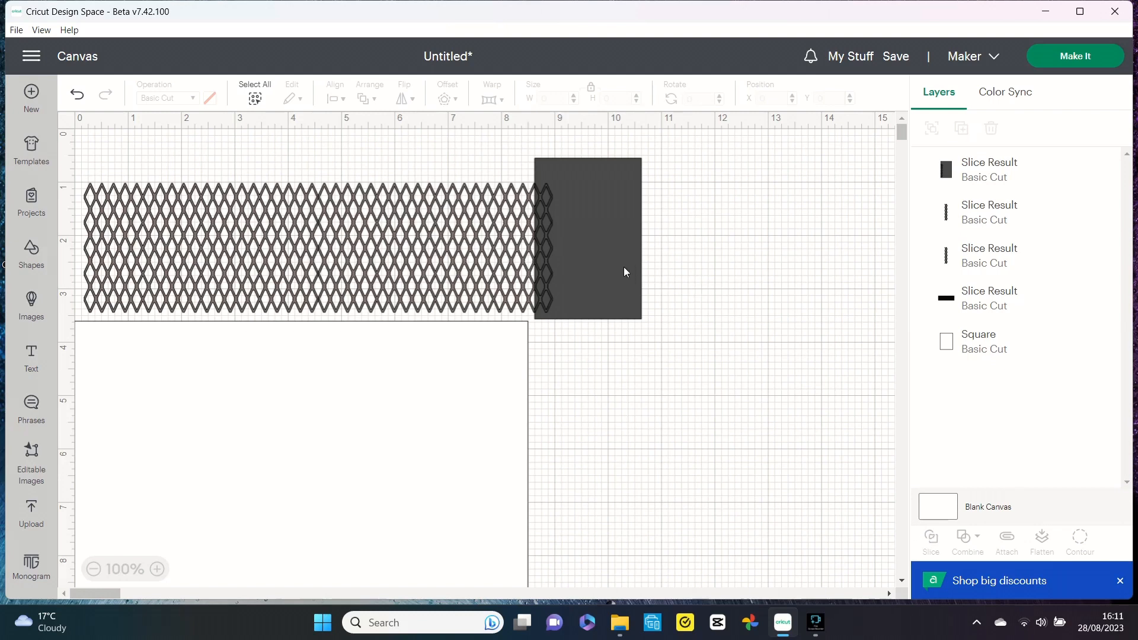
{"action": "left_click_drag", "start_coordinate": [624, 267], "coordinate": [720, 260]}
{"action": "key", "text": "Delete"}
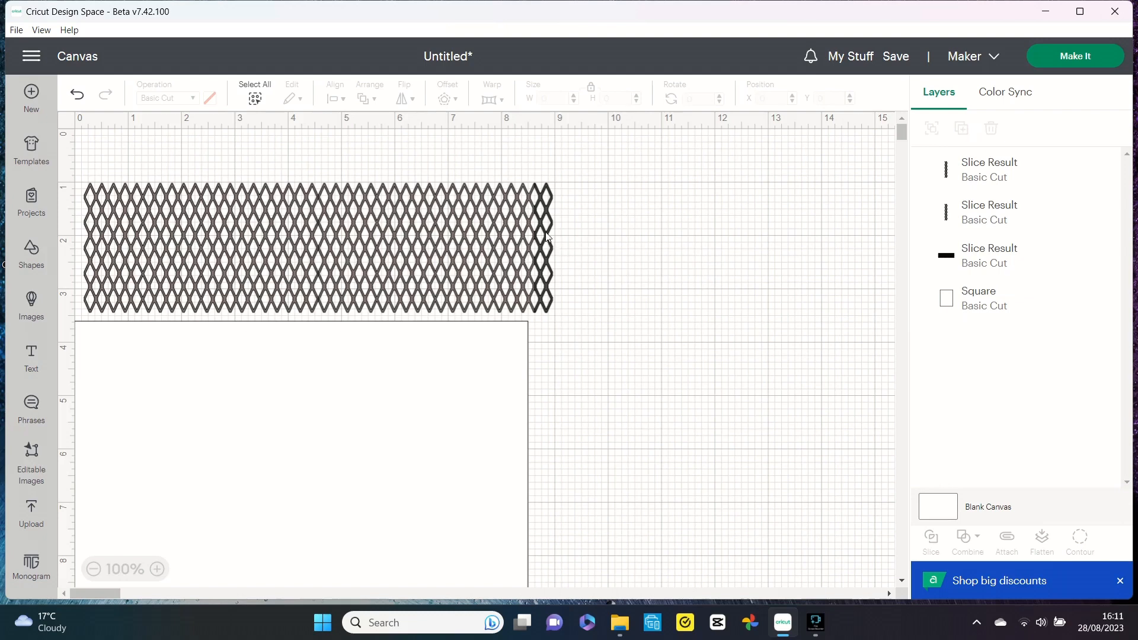
{"action": "left_click_drag", "start_coordinate": [548, 235], "coordinate": [647, 240]}
{"action": "key", "text": "Delete"}
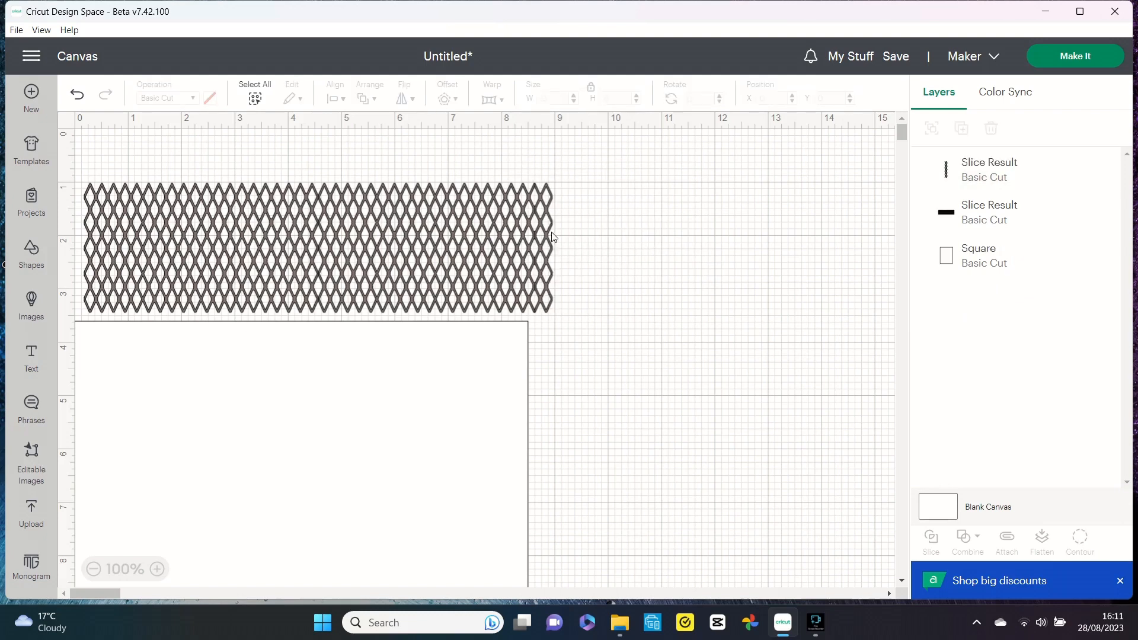
{"action": "left_click_drag", "start_coordinate": [552, 235], "coordinate": [617, 236]}
{"action": "key", "text": "Delete"}
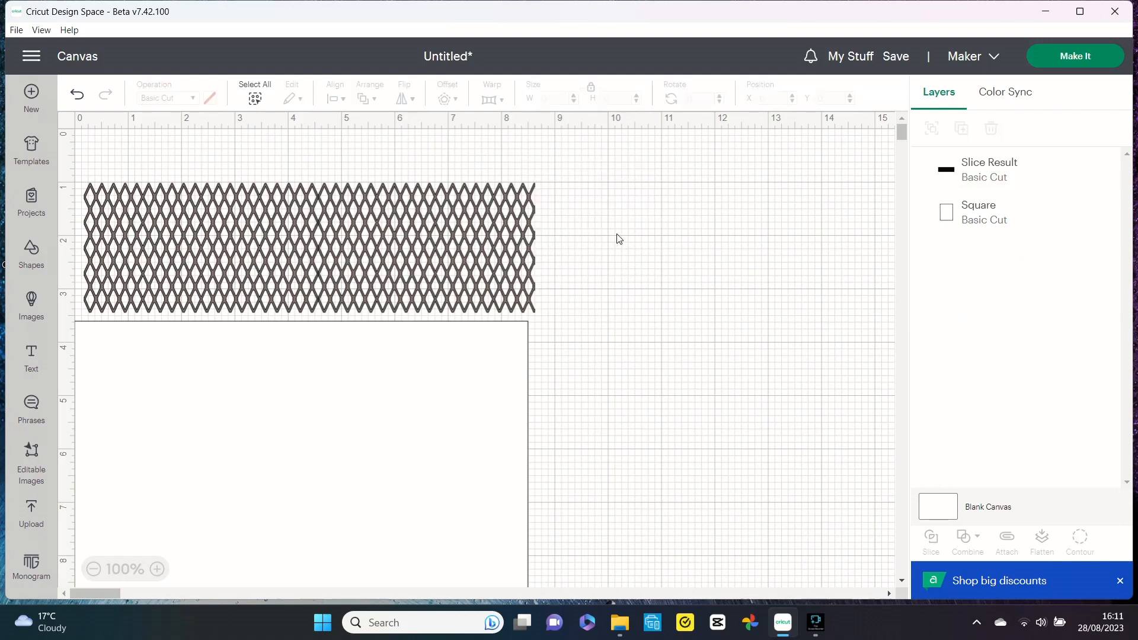
- Lay the trimmed lattice across the white rectangle's top edge to compare their widths
{"action": "left_click_drag", "start_coordinate": [462, 254], "coordinate": [450, 311]}
{"action": "left_click_drag", "start_coordinate": [437, 432], "coordinate": [559, 421]}
{"action": "left_click_drag", "start_coordinate": [485, 278], "coordinate": [605, 274]}
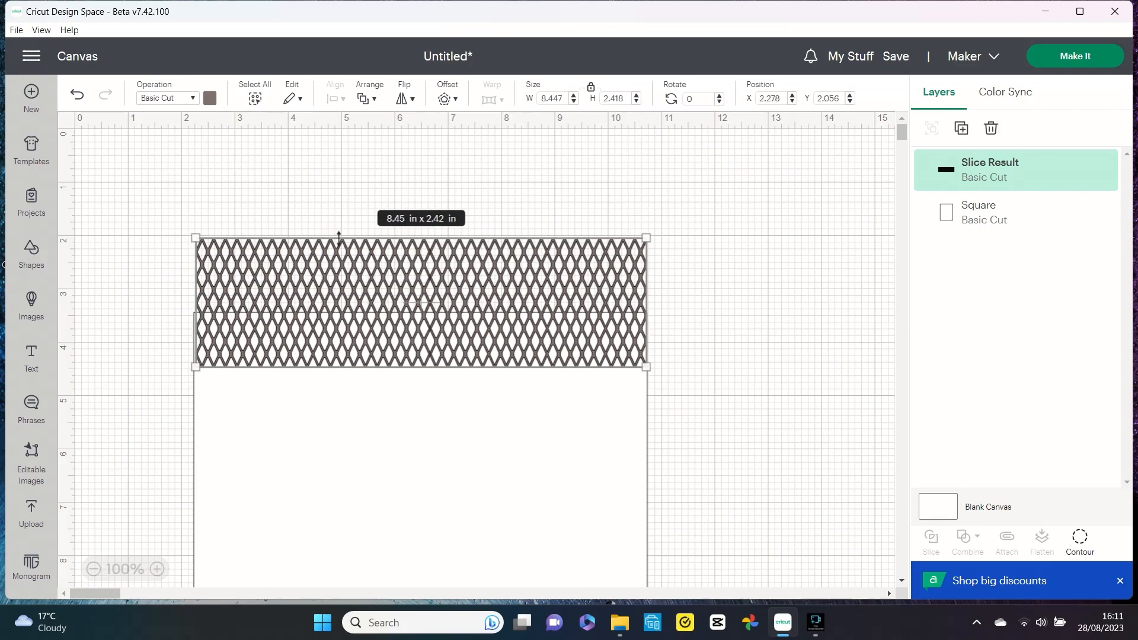
{"action": "left_click", "coordinate": [285, 196]}
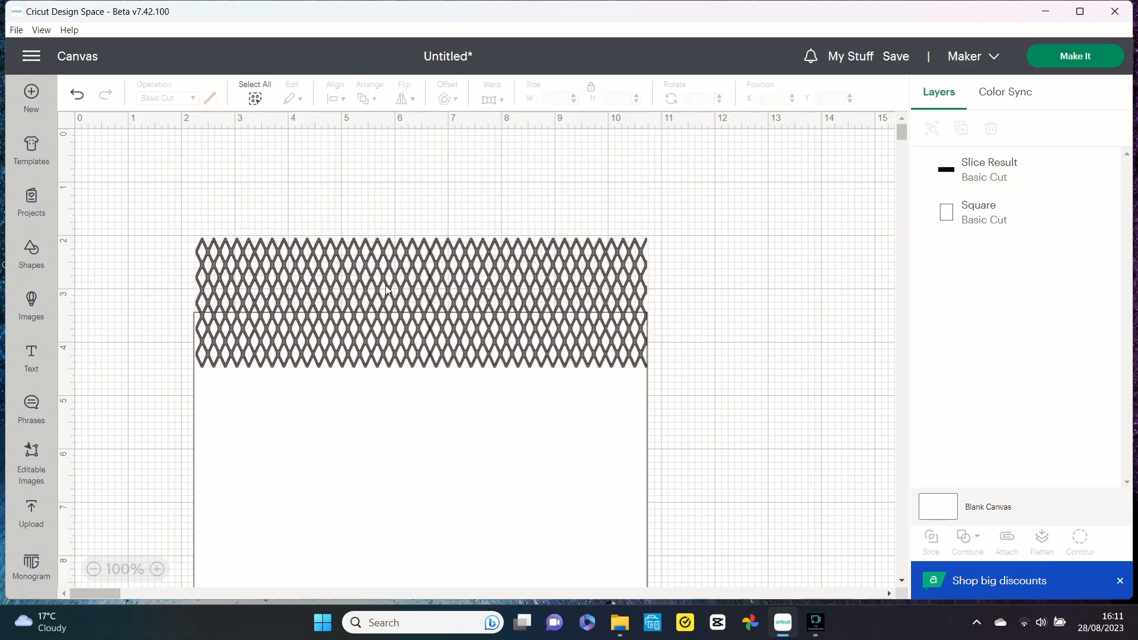
- Move the trimmed lattice to the canvas's upper-left corner, at about X 0.11, Y 0.14, and duplicate it
{"action": "left_click_drag", "start_coordinate": [411, 275], "coordinate": [294, 173]}
{"action": "right_click", "coordinate": [295, 173]}
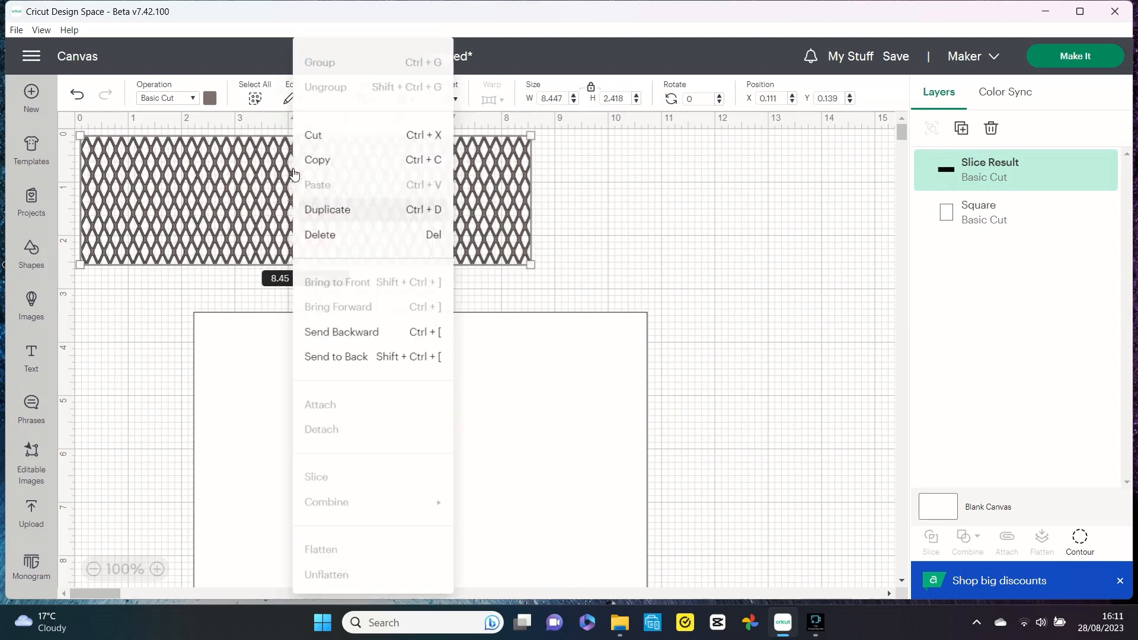
{"action": "left_click", "coordinate": [332, 220]}
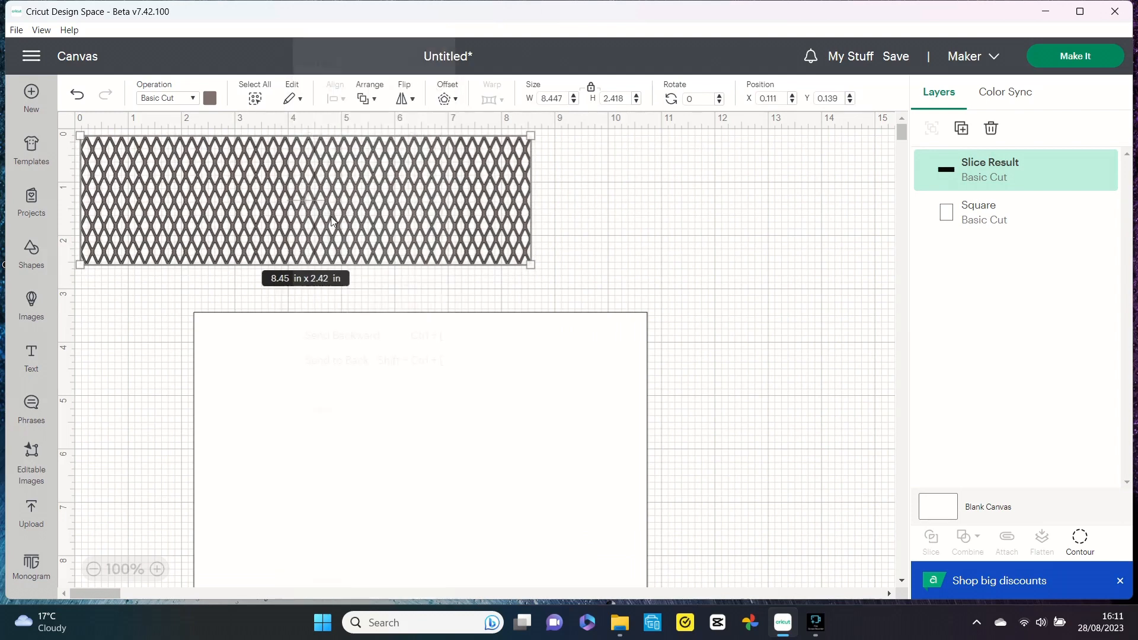
- Move the white rectangle to the right of the lattice, and place the lattice copy directly beneath the original at about X 0.13, Y 2.56
{"action": "left_click_drag", "start_coordinate": [256, 337], "coordinate": [595, 151]}
{"action": "left_click_drag", "start_coordinate": [602, 154], "coordinate": [595, 152]}
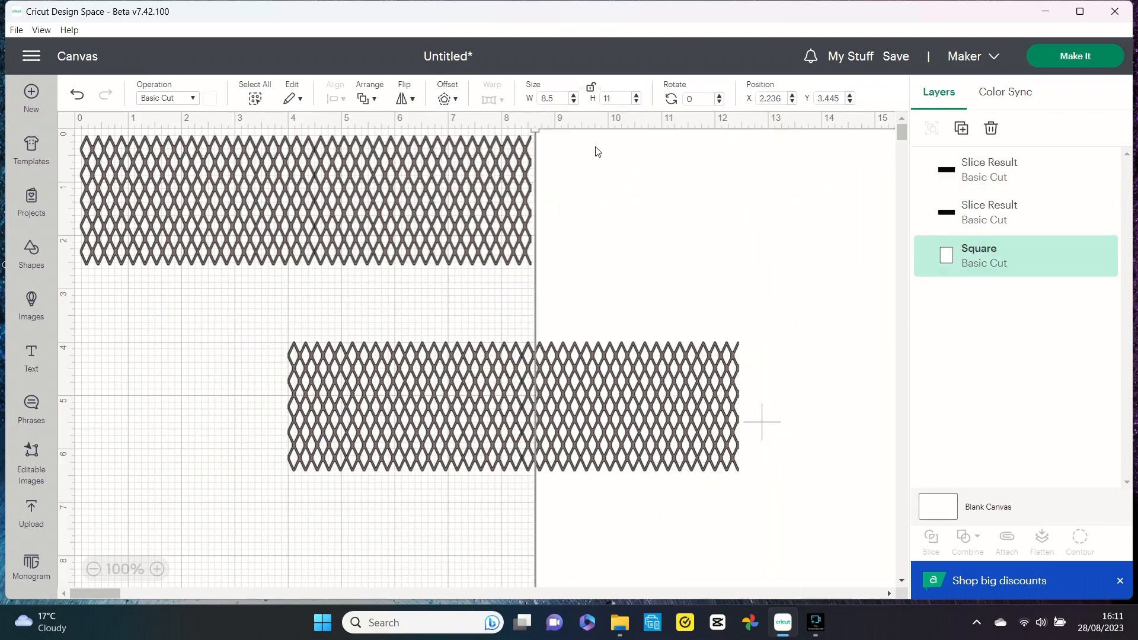
{"action": "left_click_drag", "start_coordinate": [462, 366], "coordinate": [256, 290]}
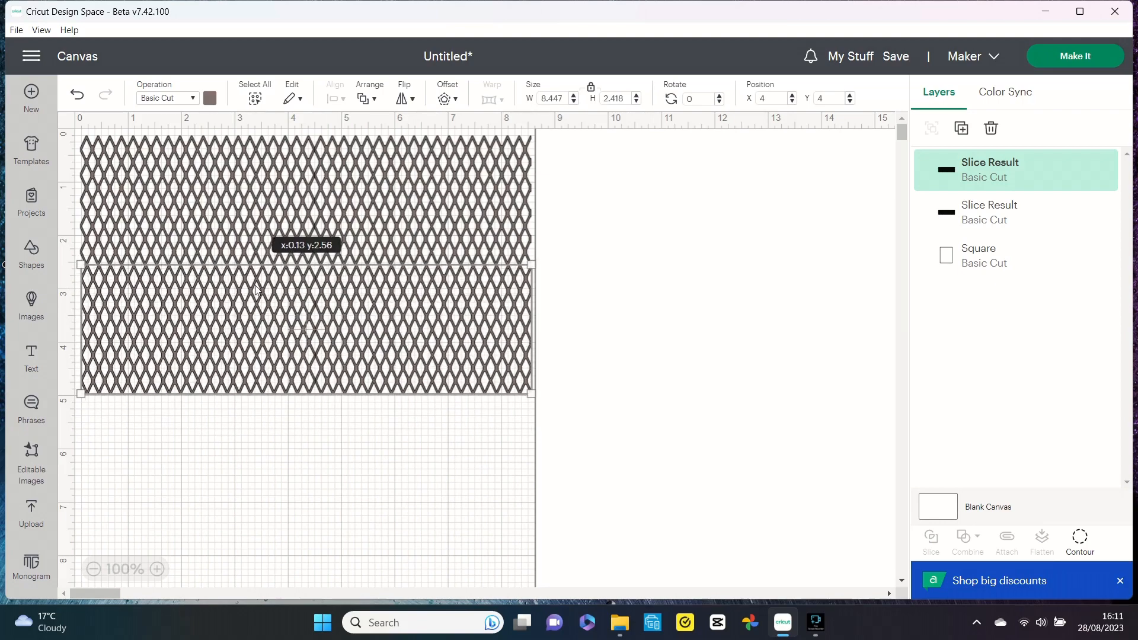
{"action": "left_click", "coordinate": [291, 449]}
- Nudge the lower lattice to X 0.125, Y 2.536 so its pattern joins the upper lattice
{"action": "left_click", "coordinate": [328, 382]}
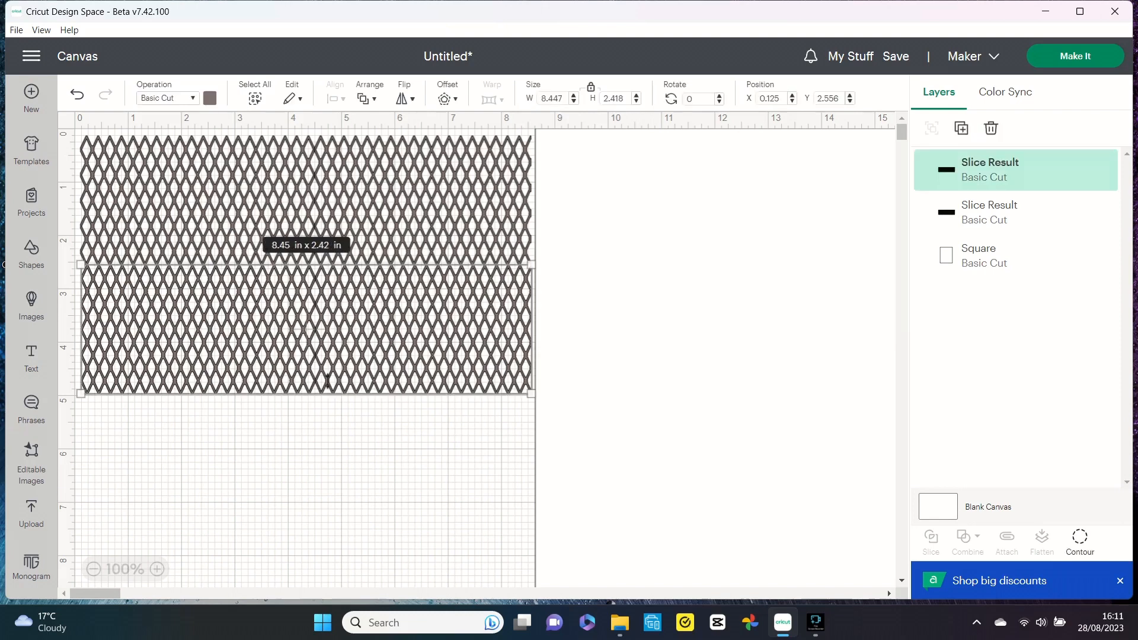
{"action": "left_click_drag", "start_coordinate": [328, 383], "coordinate": [325, 381]}
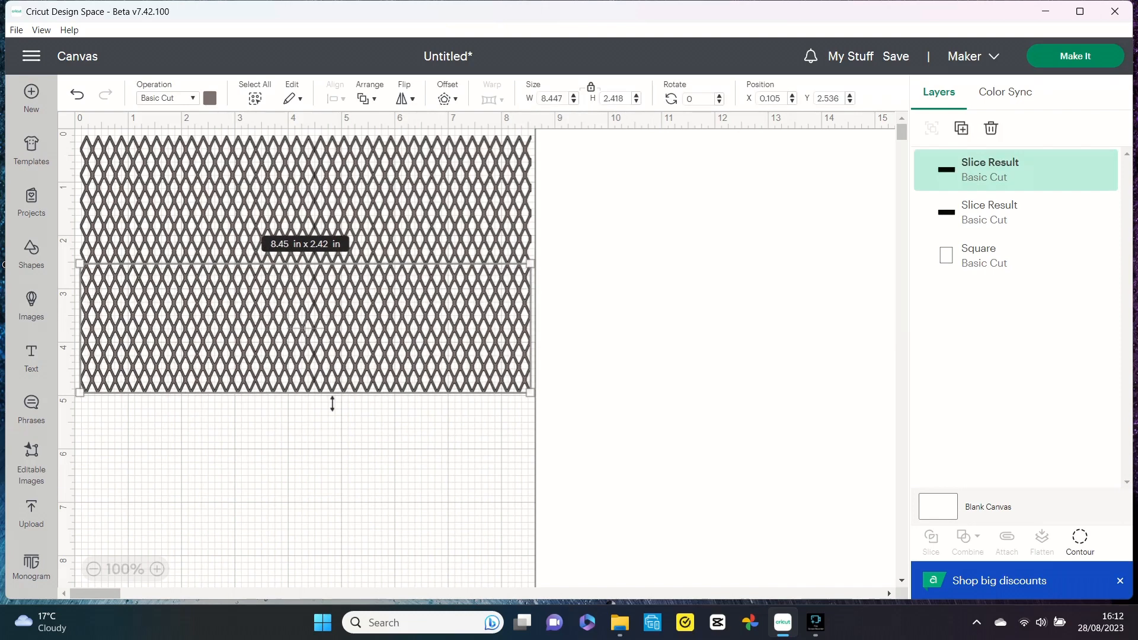
{"action": "left_click", "coordinate": [351, 556]}
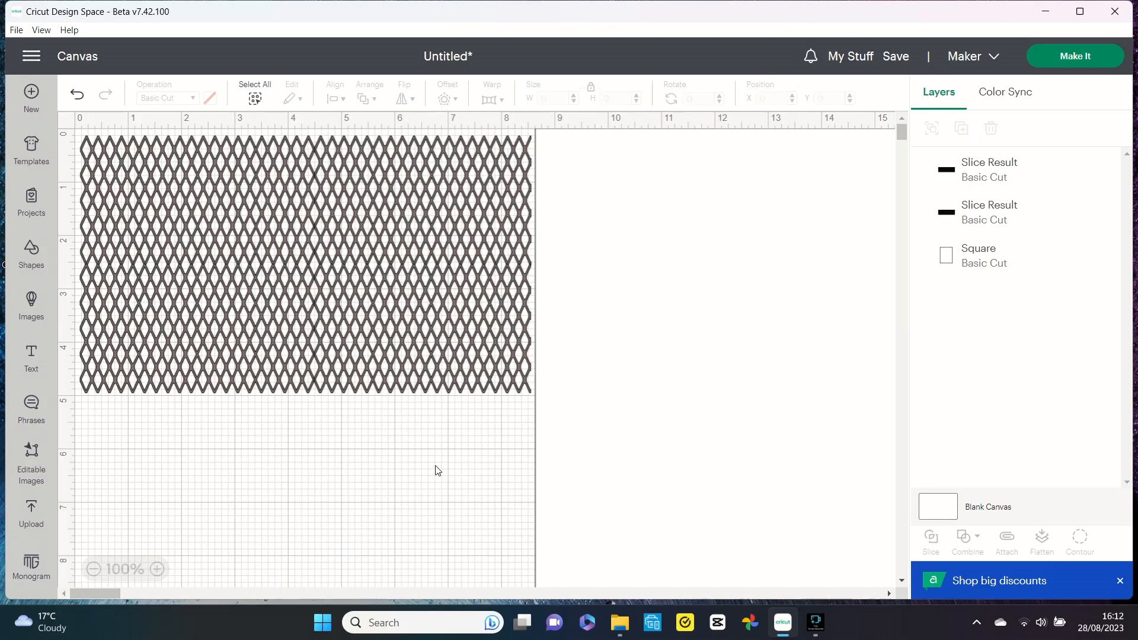
{"action": "left_click", "coordinate": [468, 371]}
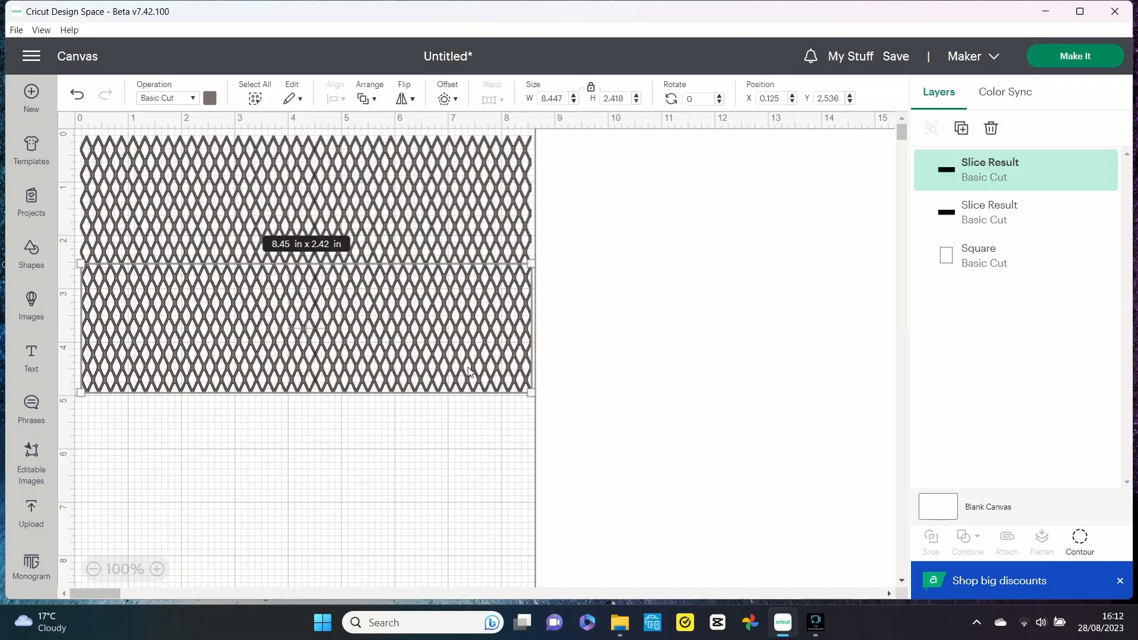
- Shift the lower lattice to X 0.111, Y 2.522 so it lines up with the upper lattice
{"action": "left_click", "coordinate": [444, 454]}
{"action": "left_click_drag", "start_coordinate": [490, 289], "coordinate": [491, 289]}
{"action": "left_click", "coordinate": [490, 414]}
{"action": "left_click_drag", "start_coordinate": [490, 414], "coordinate": [398, 237]}
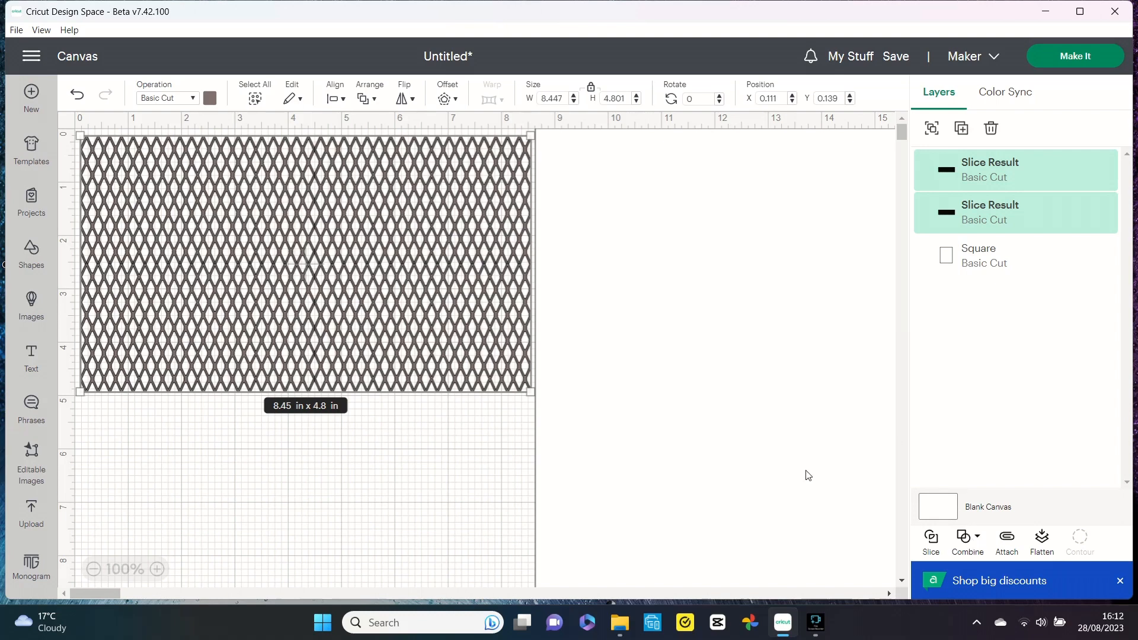
{"action": "left_click", "coordinate": [454, 432]}
- Duplicate the lower lattice and move the copy across onto the white rectangle at about X 9.97, Y 2
{"action": "left_click", "coordinate": [431, 358]}
{"action": "right_click", "coordinate": [431, 358]}
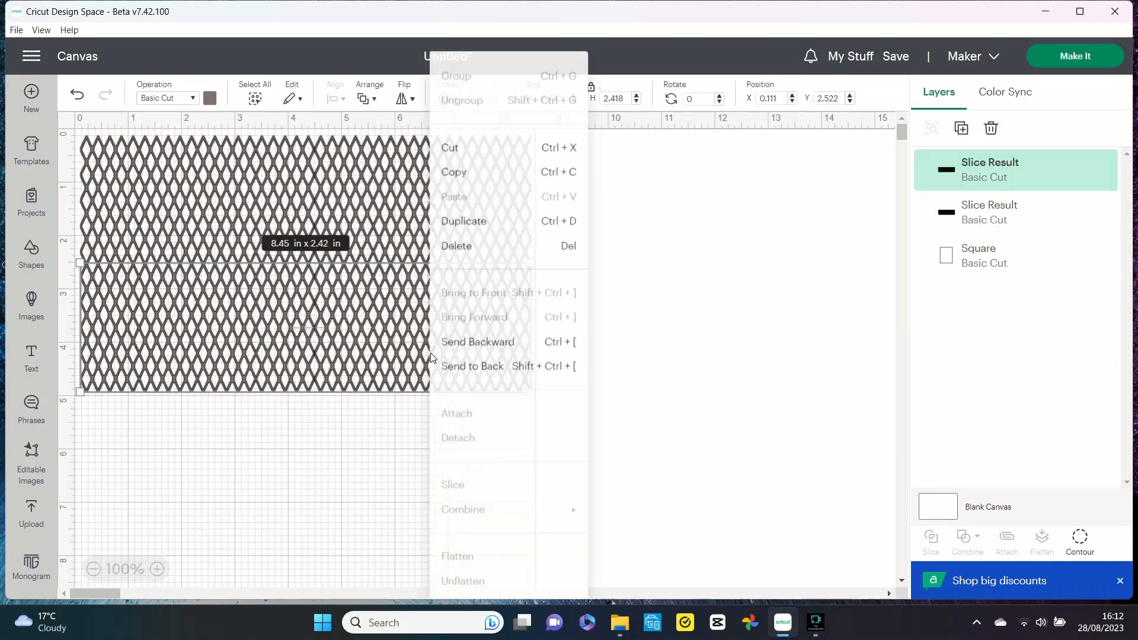
{"action": "left_click", "coordinate": [465, 212]}
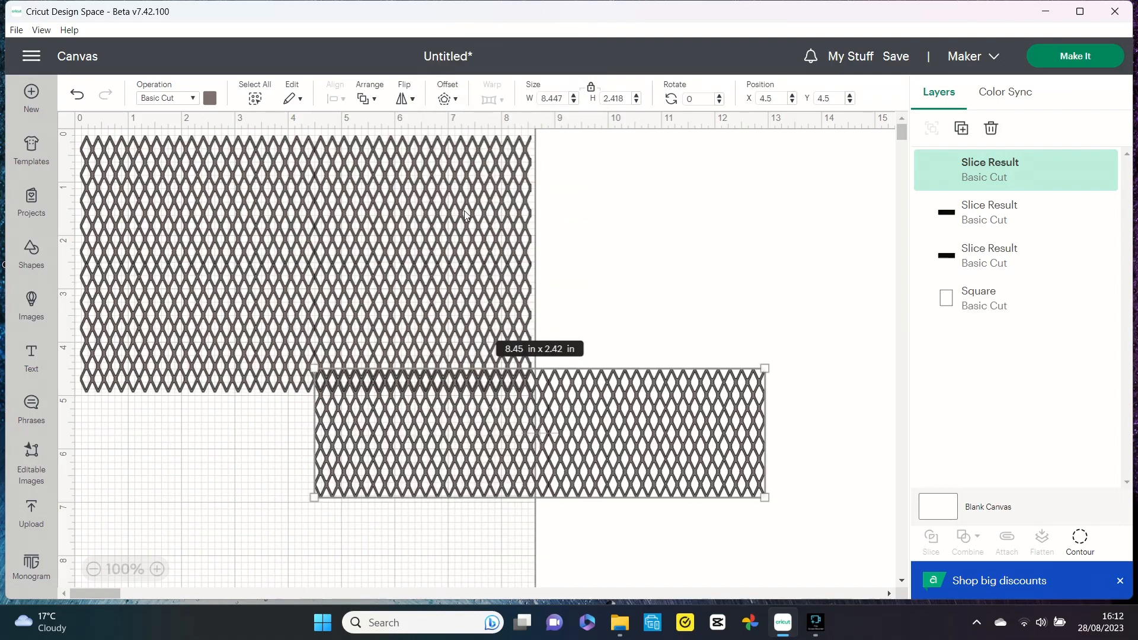
{"action": "left_click_drag", "start_coordinate": [458, 414], "coordinate": [749, 282]}
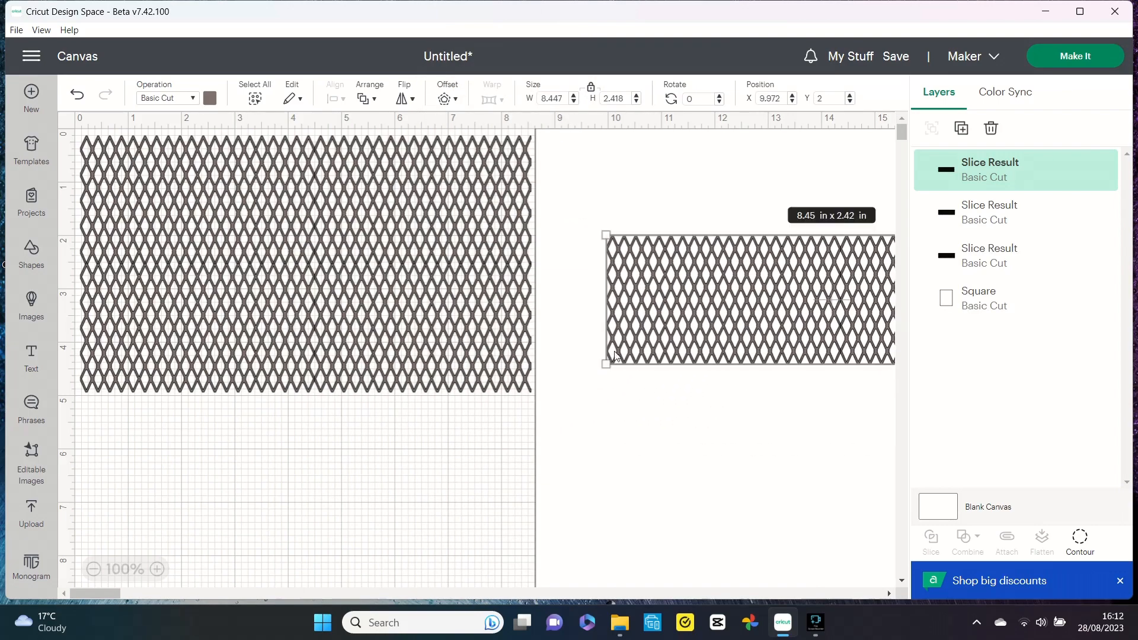
- Weld the two joined lattices at the canvas's upper-left corner into one shape
{"action": "left_click_drag", "start_coordinate": [489, 422], "coordinate": [340, 167]}
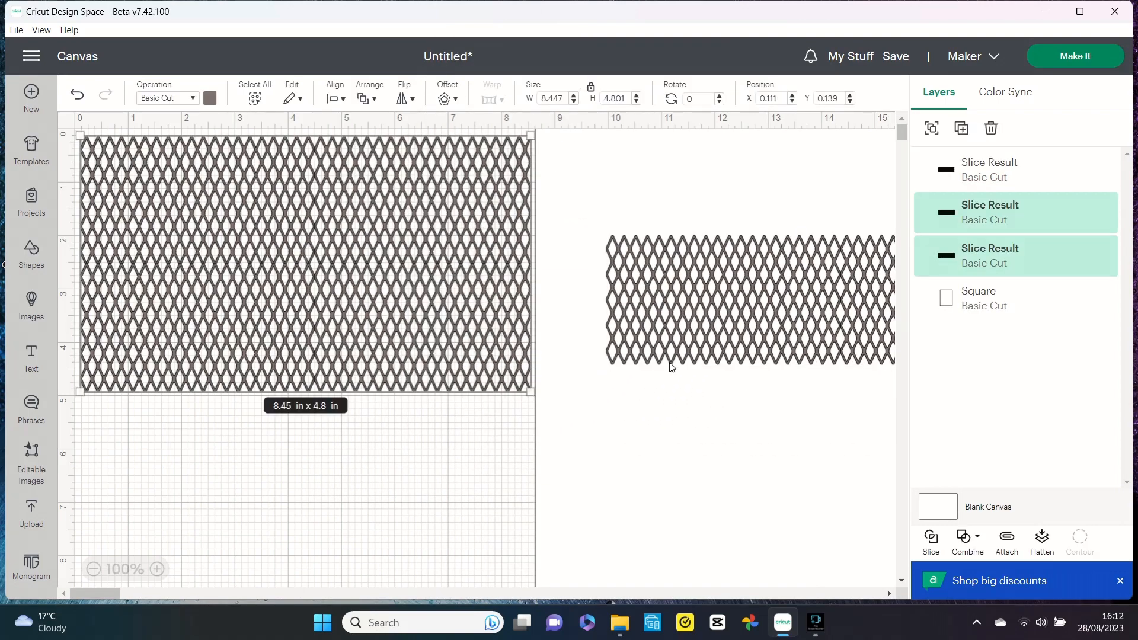
{"action": "left_click", "coordinate": [966, 537]}
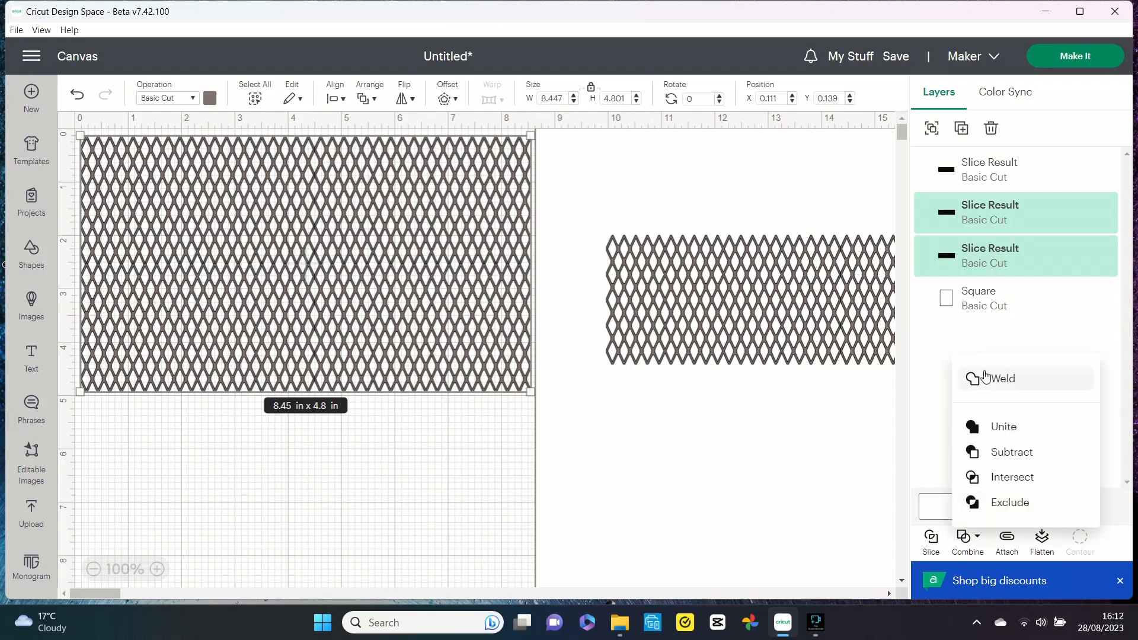
{"action": "left_click", "coordinate": [984, 378]}
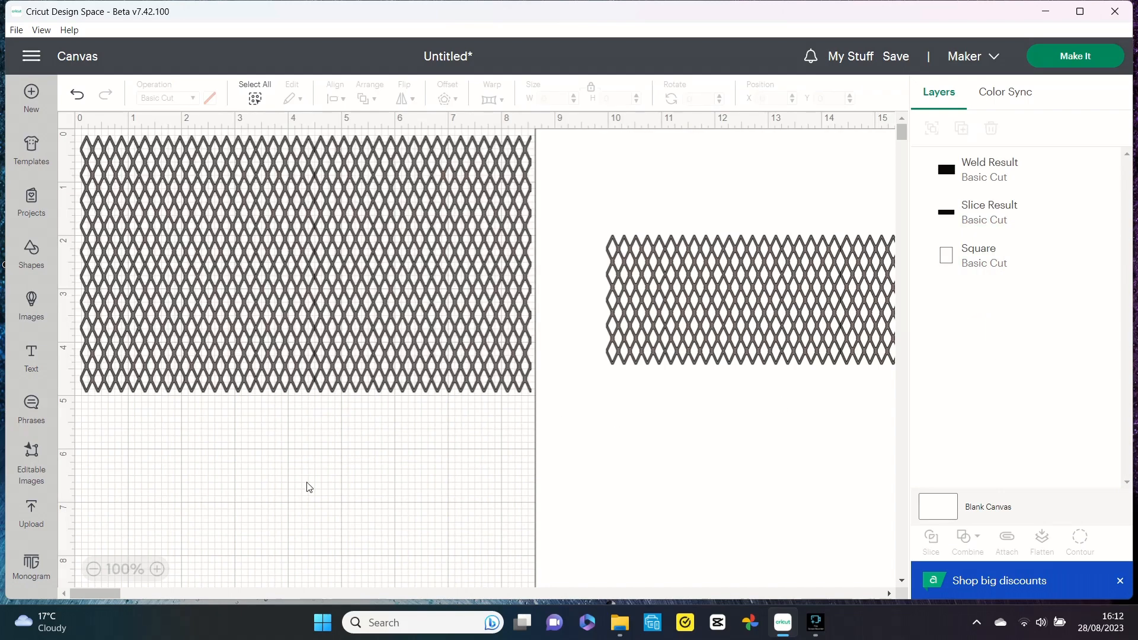
- Duplicate the welded lattice and move the copy down below the original
{"action": "left_click", "coordinate": [95, 569]}
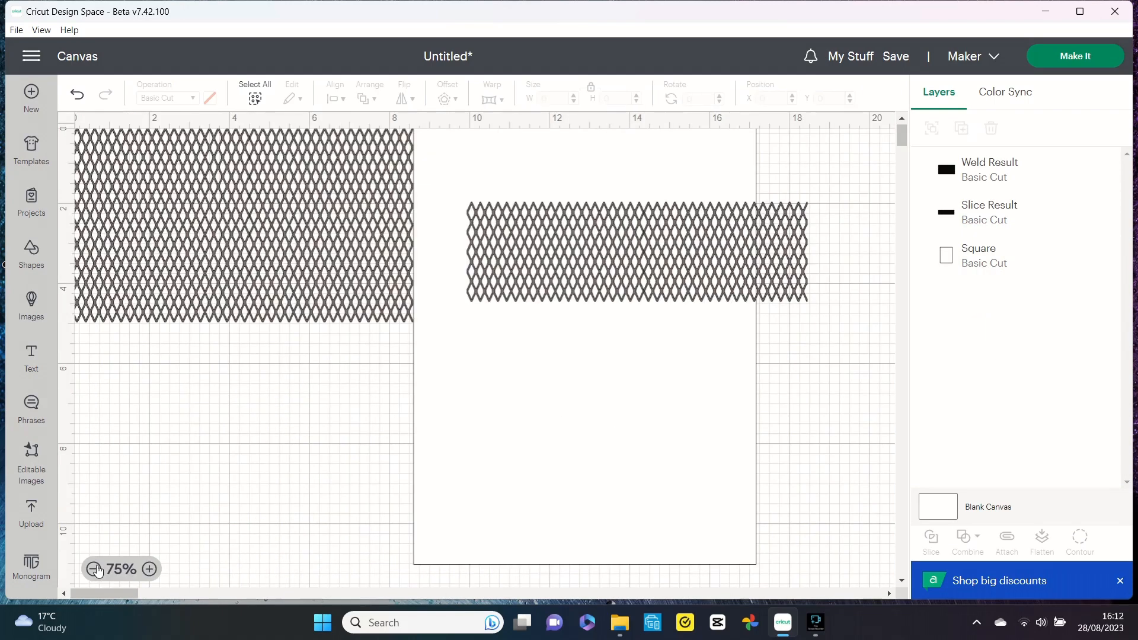
{"action": "left_click", "coordinate": [219, 238]}
{"action": "right_click", "coordinate": [220, 238]}
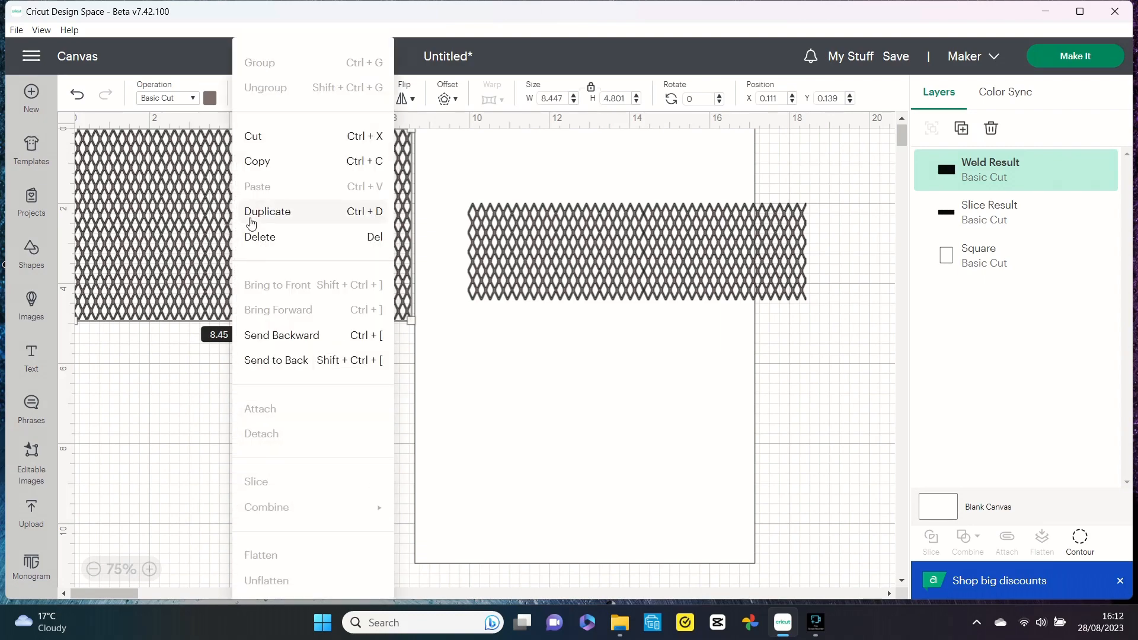
{"action": "left_click", "coordinate": [251, 223]}
{"action": "left_click_drag", "start_coordinate": [256, 223], "coordinate": [235, 393]}
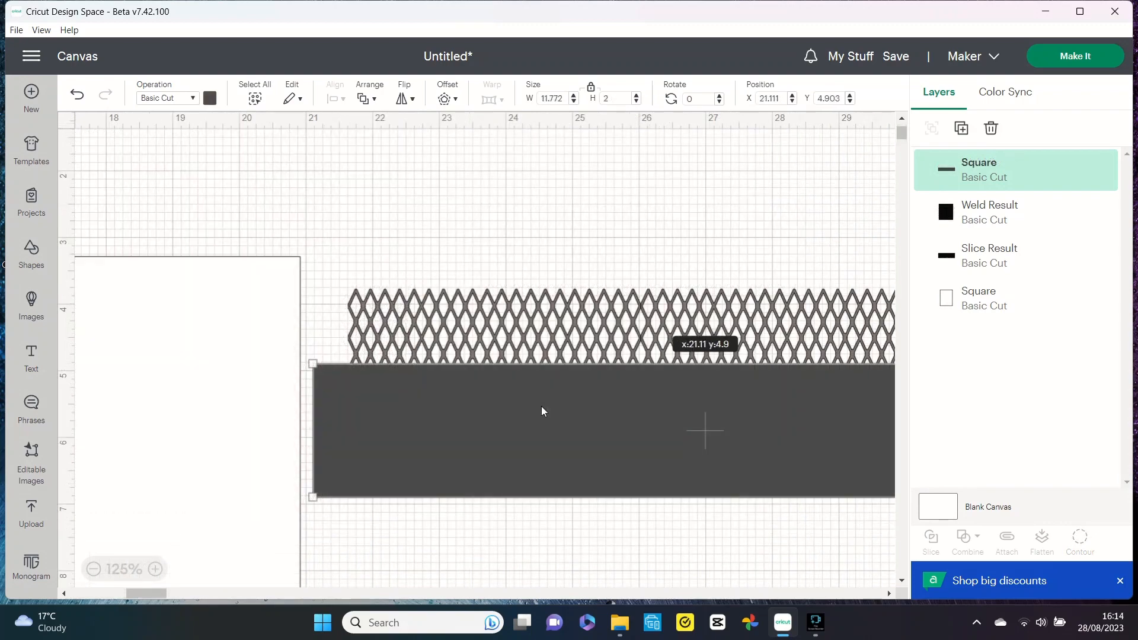
- Move the dark rectangle to about Y 4.75 over the lower part of the spare lattice strip and slice the two
{"action": "left_click_drag", "start_coordinate": [542, 406], "coordinate": [541, 396]}
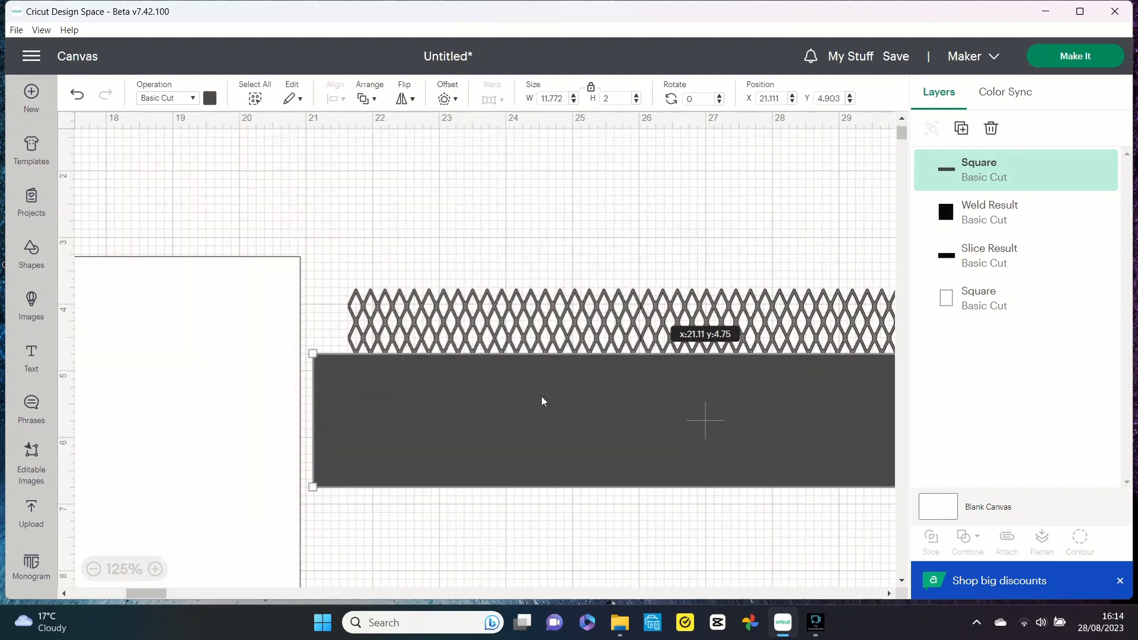
{"action": "left_click_drag", "start_coordinate": [410, 252], "coordinate": [563, 464]}
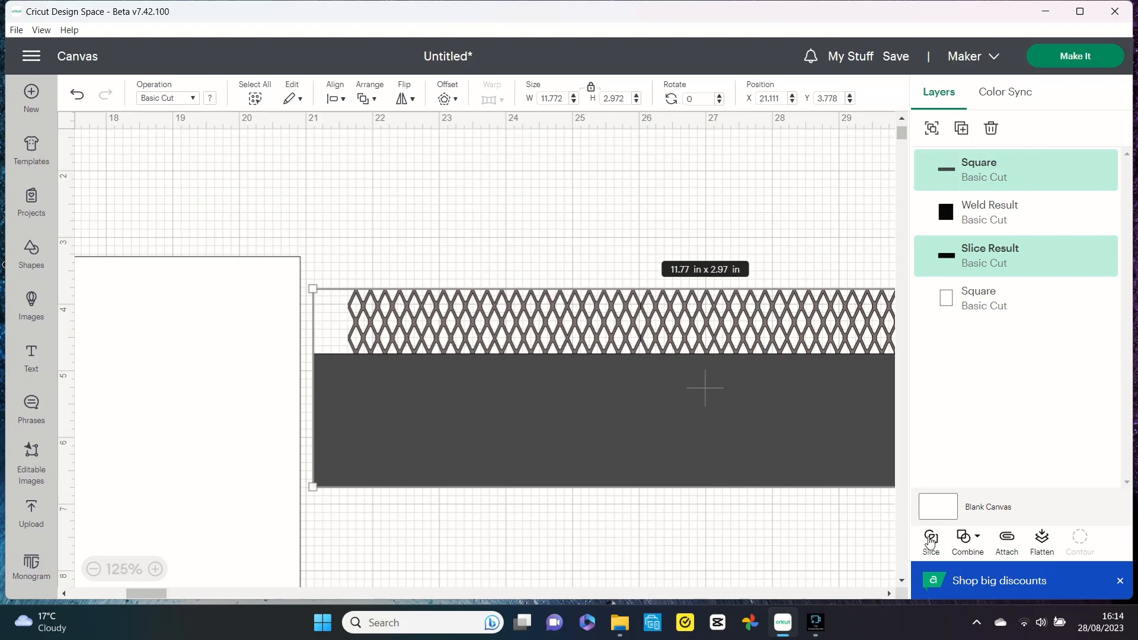
{"action": "left_click", "coordinate": [929, 539]}
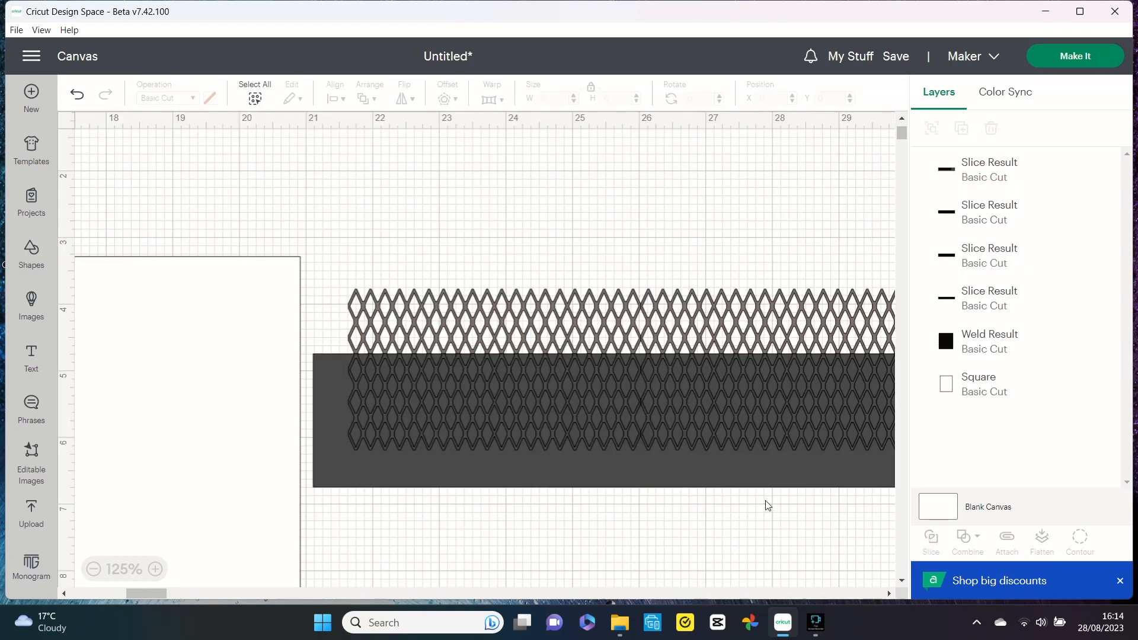
- Delete the rectangle remnant and both sliced lattice pieces below the trimmed strip
{"action": "left_click", "coordinate": [648, 438]}
{"action": "key", "text": "Delete"}
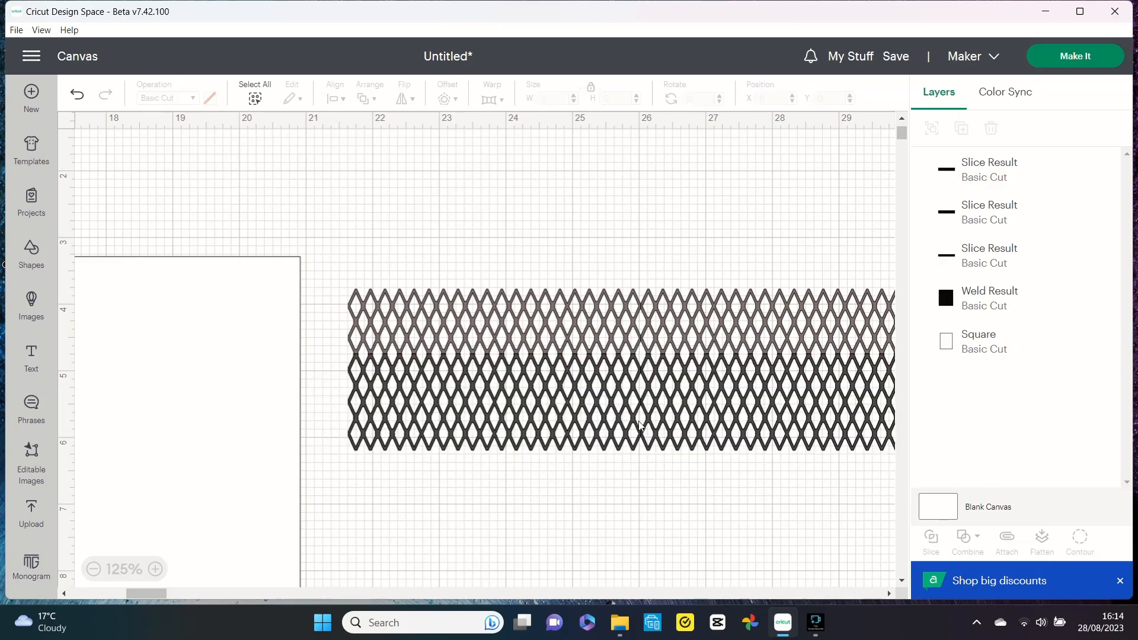
{"action": "left_click", "coordinate": [636, 415]}
{"action": "key", "text": "Delete"}
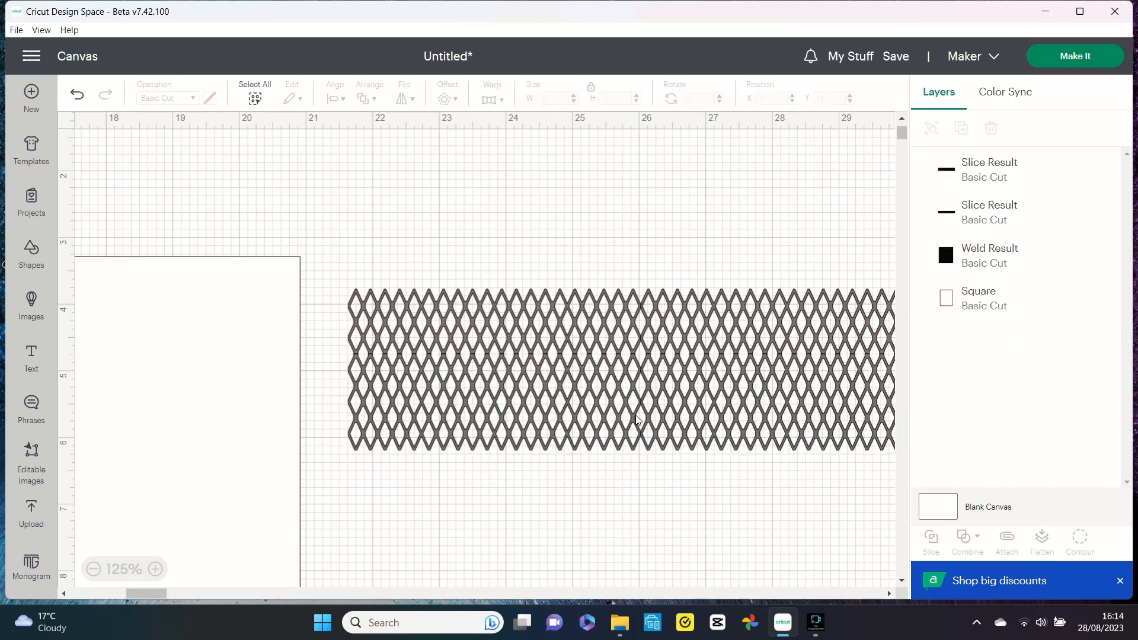
{"action": "left_click", "coordinate": [636, 419]}
{"action": "key", "text": "Delete"}
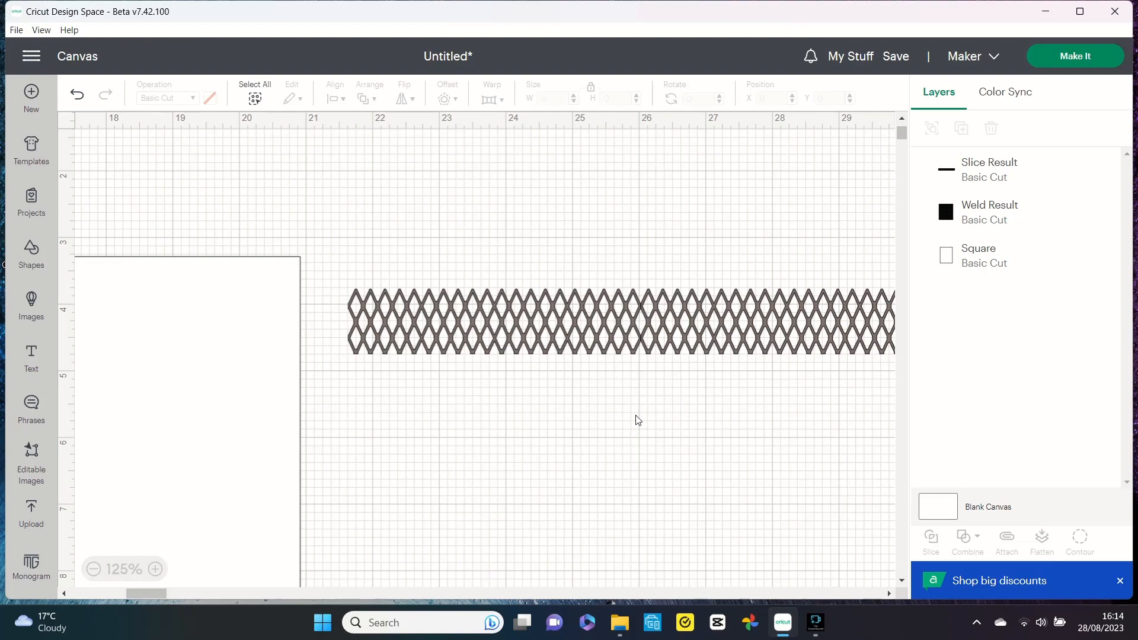
- Nudge the trimmed strip to X 4.336 so its pattern joins the bottom edge of the large lattice
{"action": "left_click", "coordinate": [606, 442]}
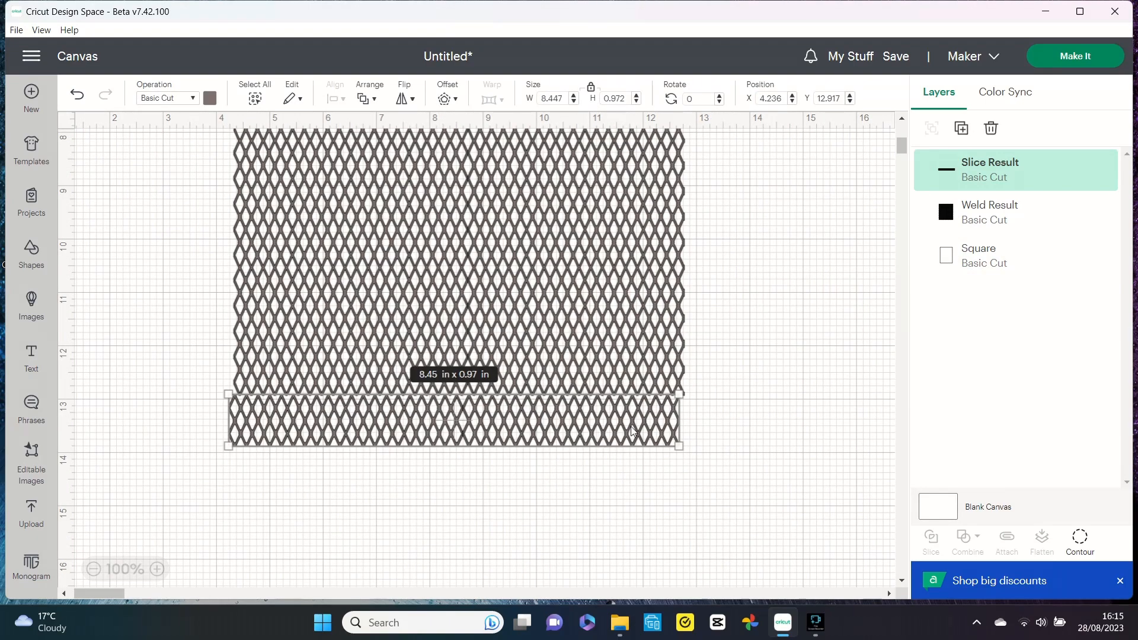
{"action": "key", "text": "Right"}
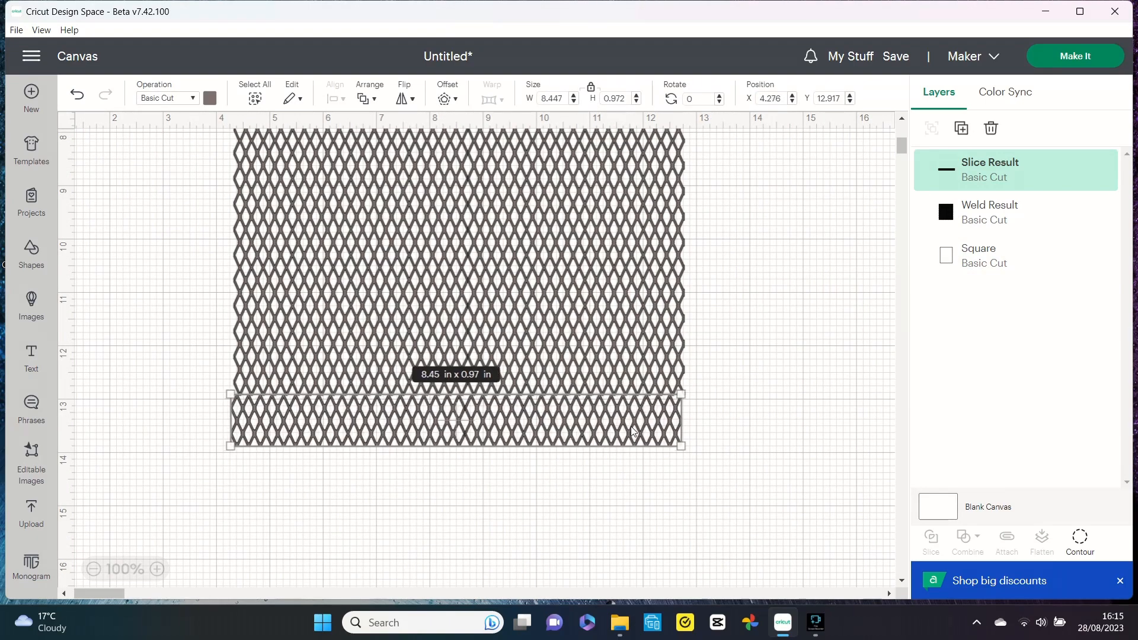
{"action": "left_click", "coordinate": [775, 377]}
{"action": "left_click", "coordinate": [670, 402]}
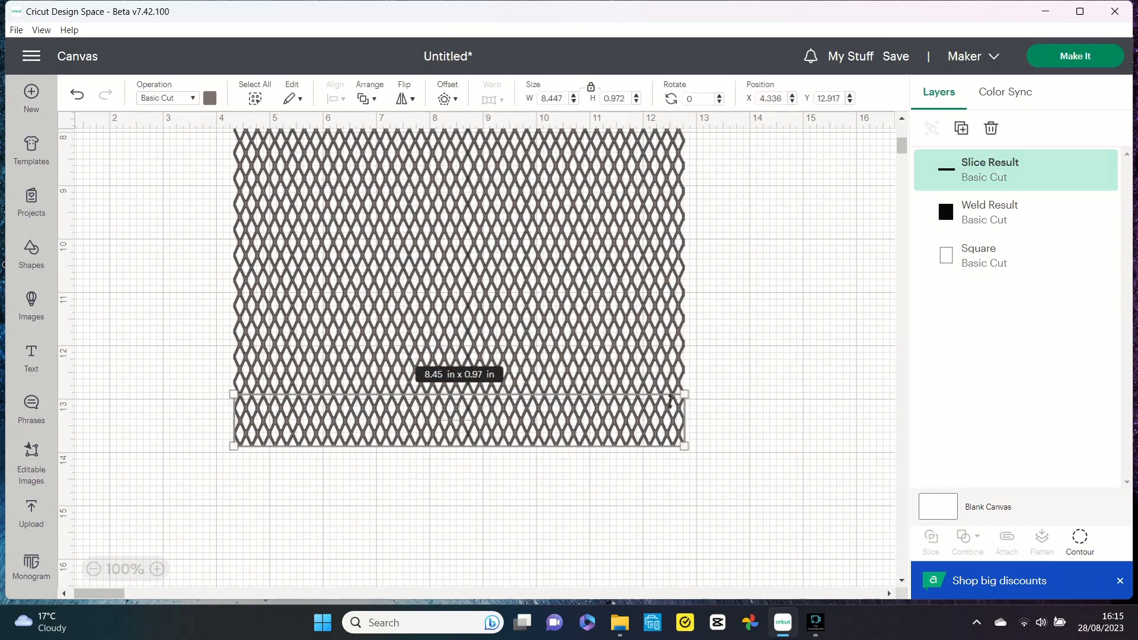
{"action": "left_click", "coordinate": [798, 356]}
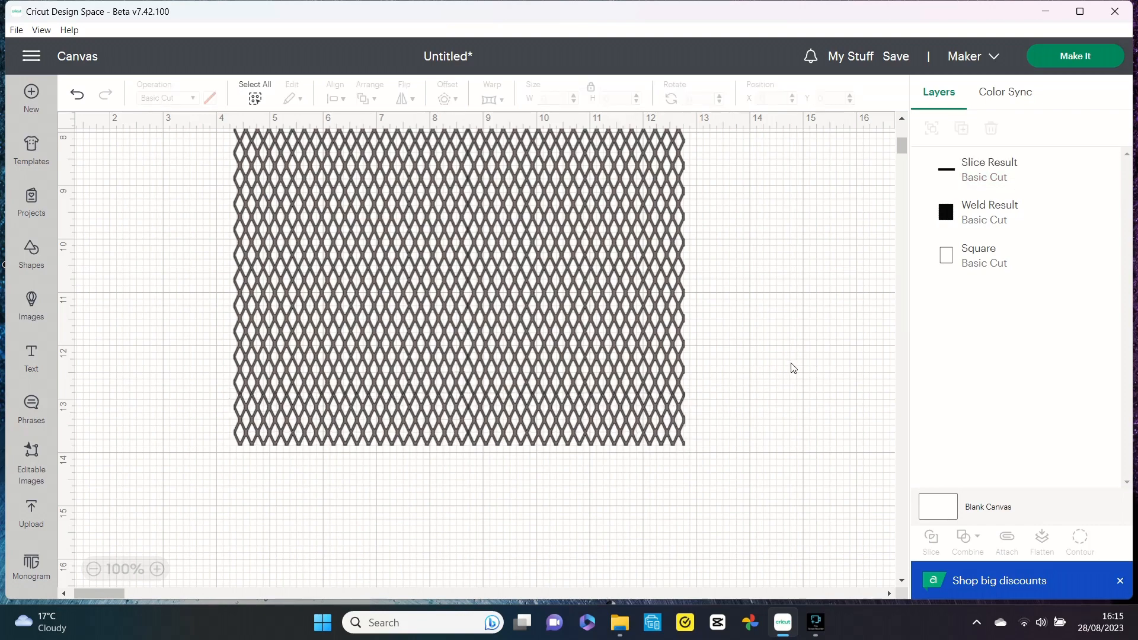
- Weld the trimmed strip to the large lattice
{"action": "left_click_drag", "start_coordinate": [717, 456], "coordinate": [599, 357]}
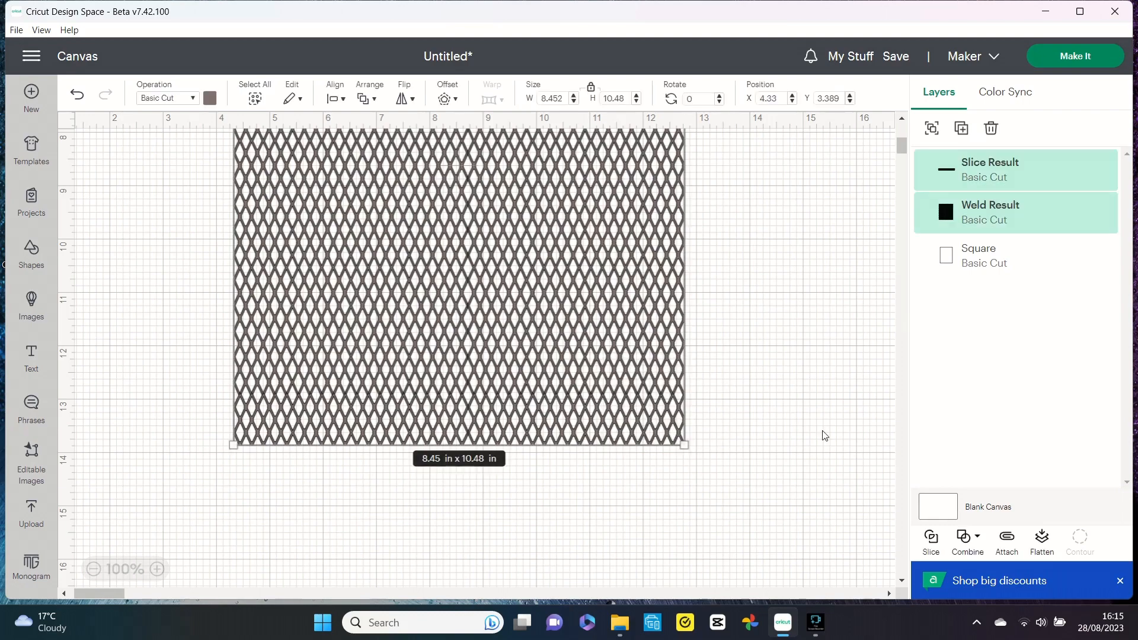
{"action": "left_click", "coordinate": [965, 537]}
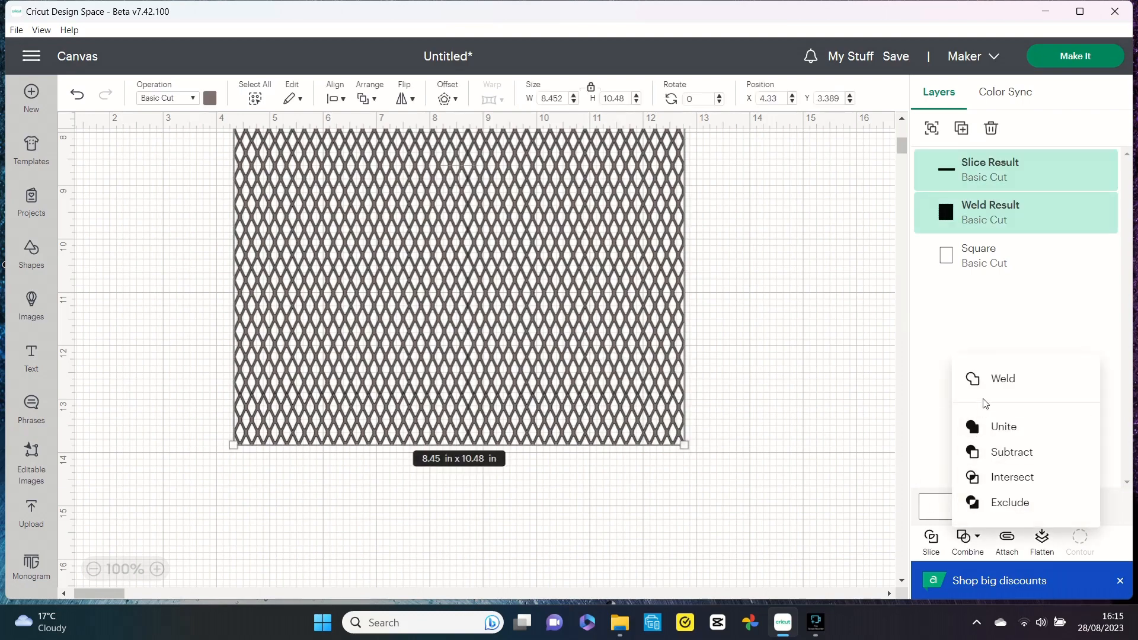
{"action": "left_click", "coordinate": [996, 383]}
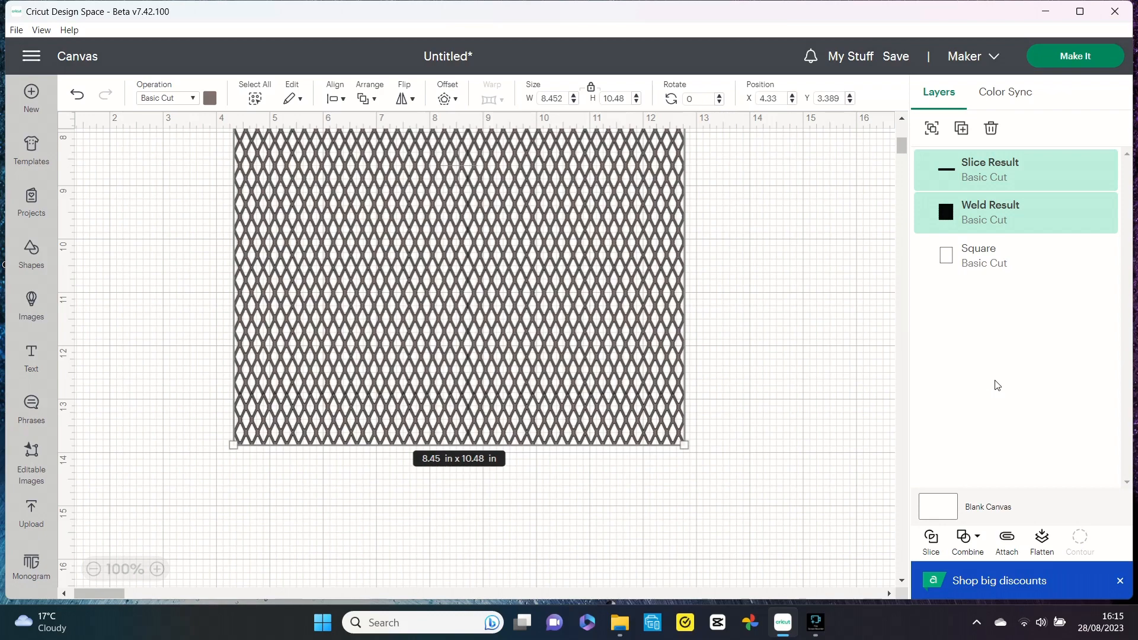
- Delete the 8.5 by 11 in white rectangle beside the finished lattice
{"action": "scroll", "coordinate": [572, 241], "scroll_direction": "down", "scroll_amount": 5}
{"action": "left_click", "coordinate": [594, 215]}
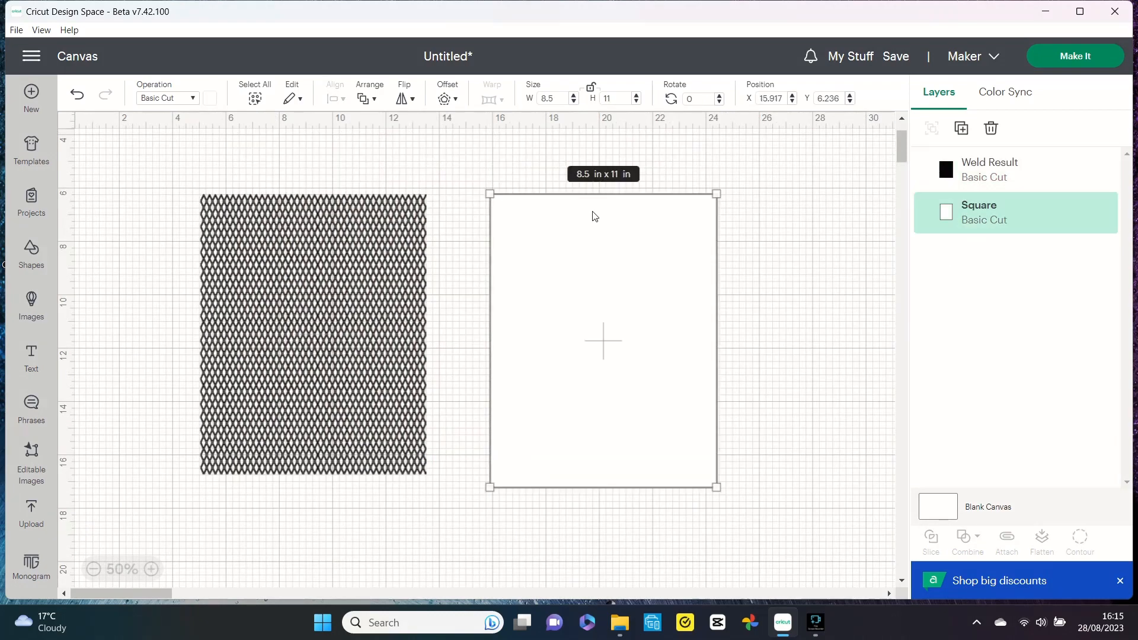
{"action": "key", "text": "Delete"}
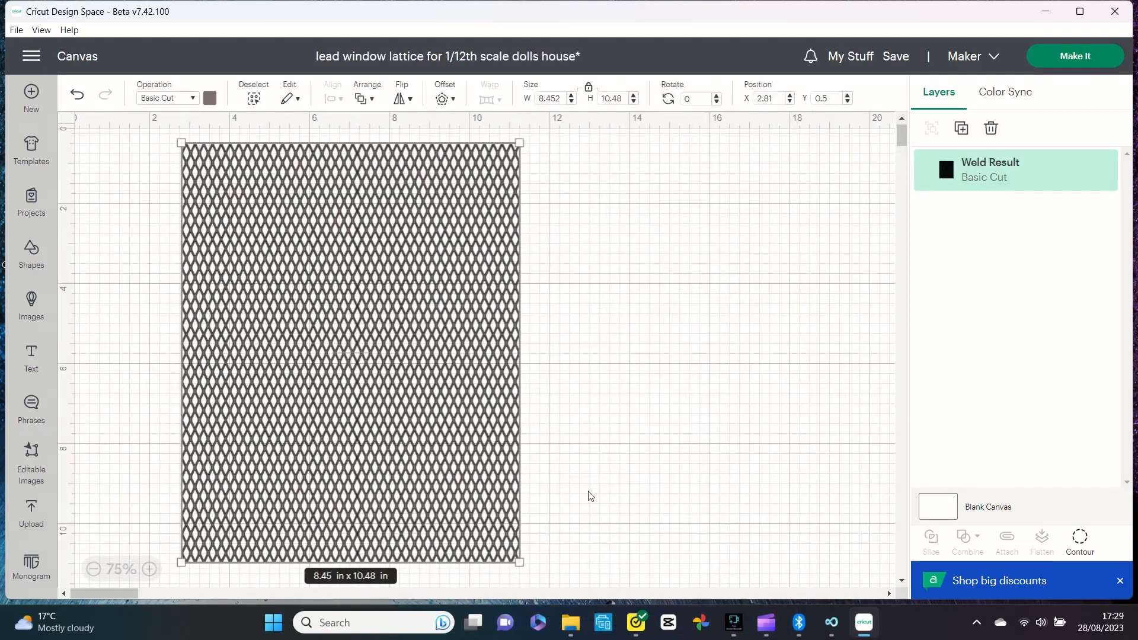
- Duplicate the finished lattice, place the copy to the right of the original and hide it
{"action": "right_click", "coordinate": [426, 301]}
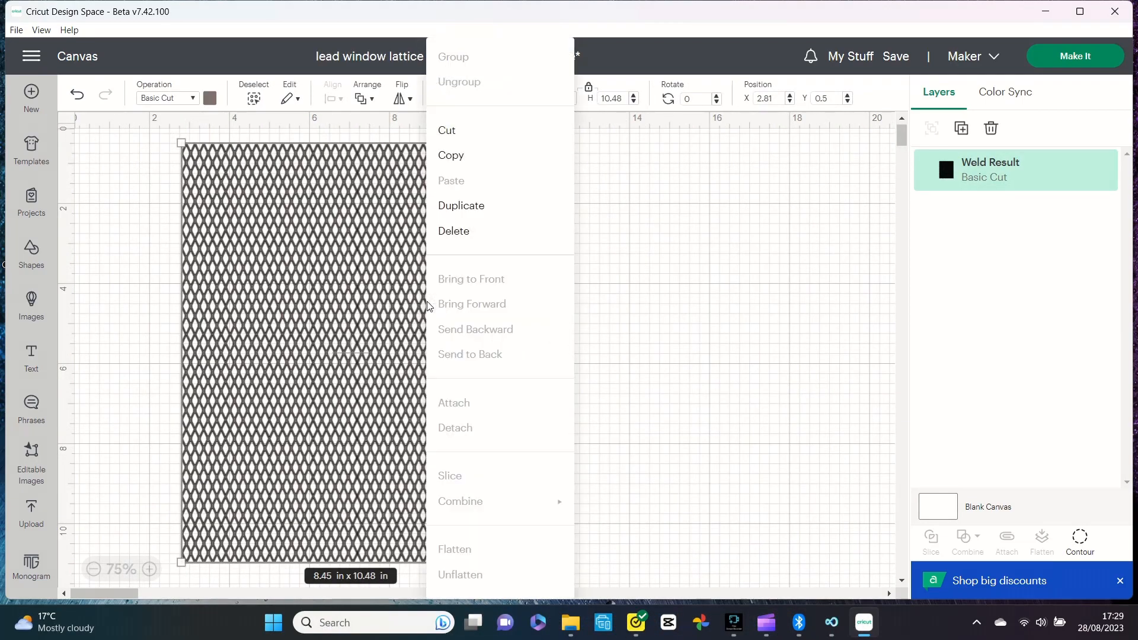
{"action": "left_click", "coordinate": [489, 206]}
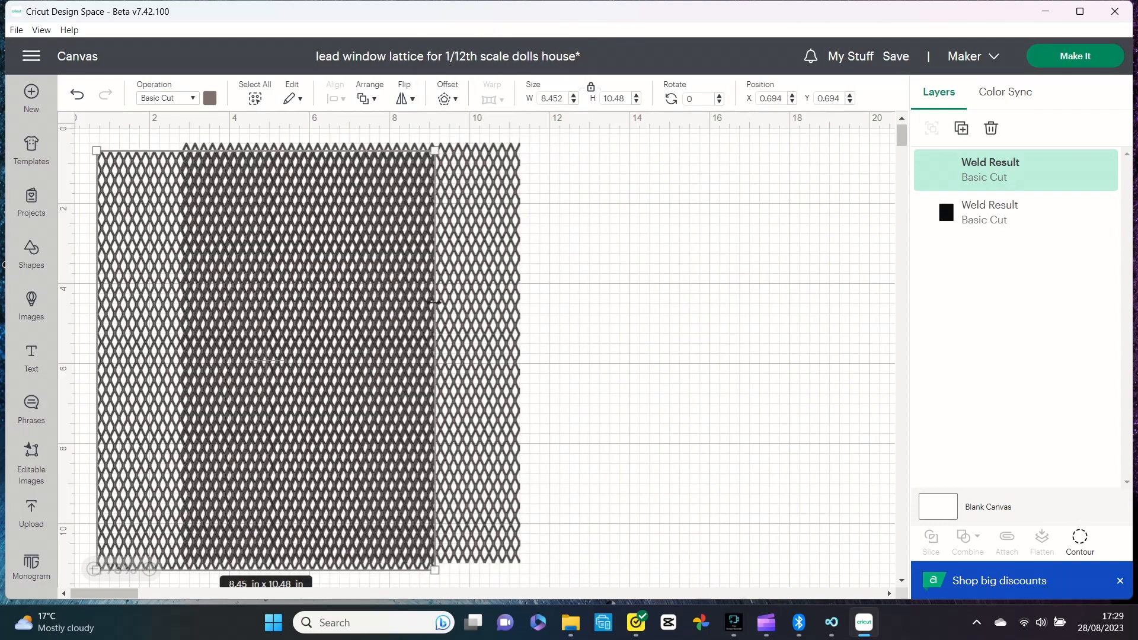
{"action": "left_click_drag", "start_coordinate": [383, 321], "coordinate": [817, 320]}
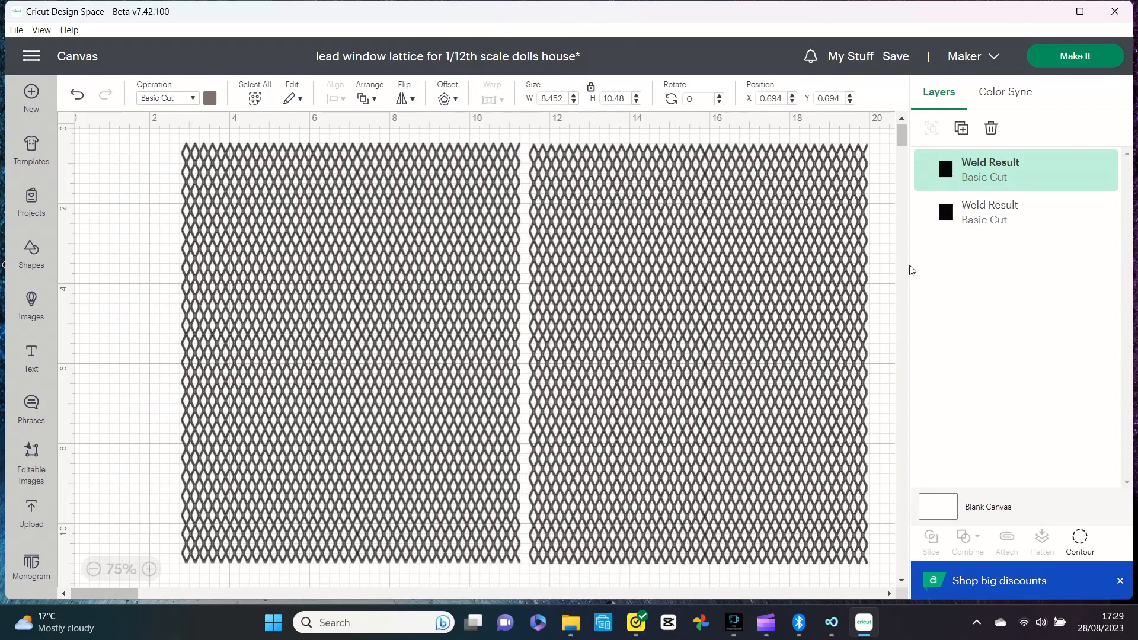
{"action": "left_click", "coordinate": [1082, 172]}
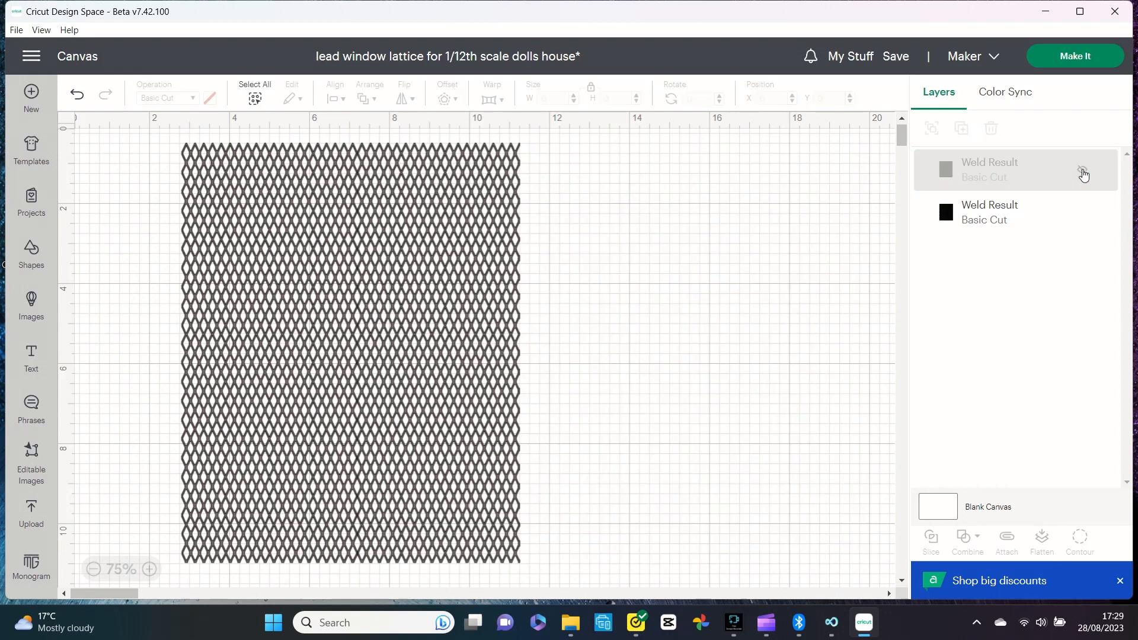
- Insert a square, enlarge it to about 4.54 in and place it over the lattice's upper-left area at about X 3.12, Y 0.69
{"action": "left_click", "coordinate": [30, 247]}
{"action": "left_click", "coordinate": [289, 348]}
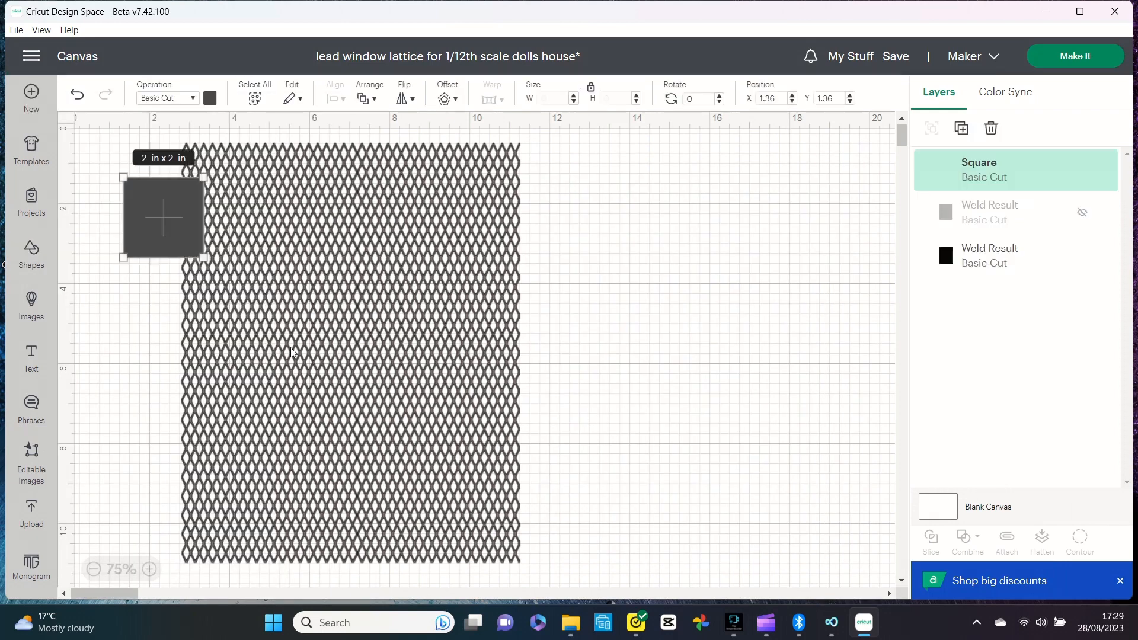
{"action": "left_click_drag", "start_coordinate": [201, 257], "coordinate": [304, 329]}
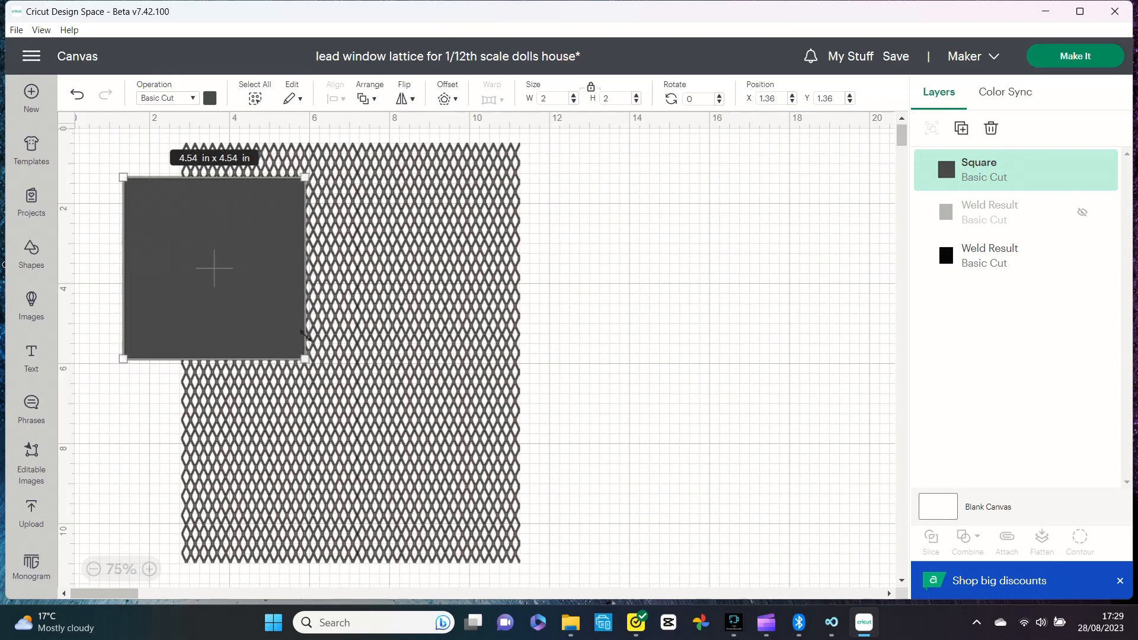
{"action": "left_click_drag", "start_coordinate": [218, 236], "coordinate": [288, 210]}
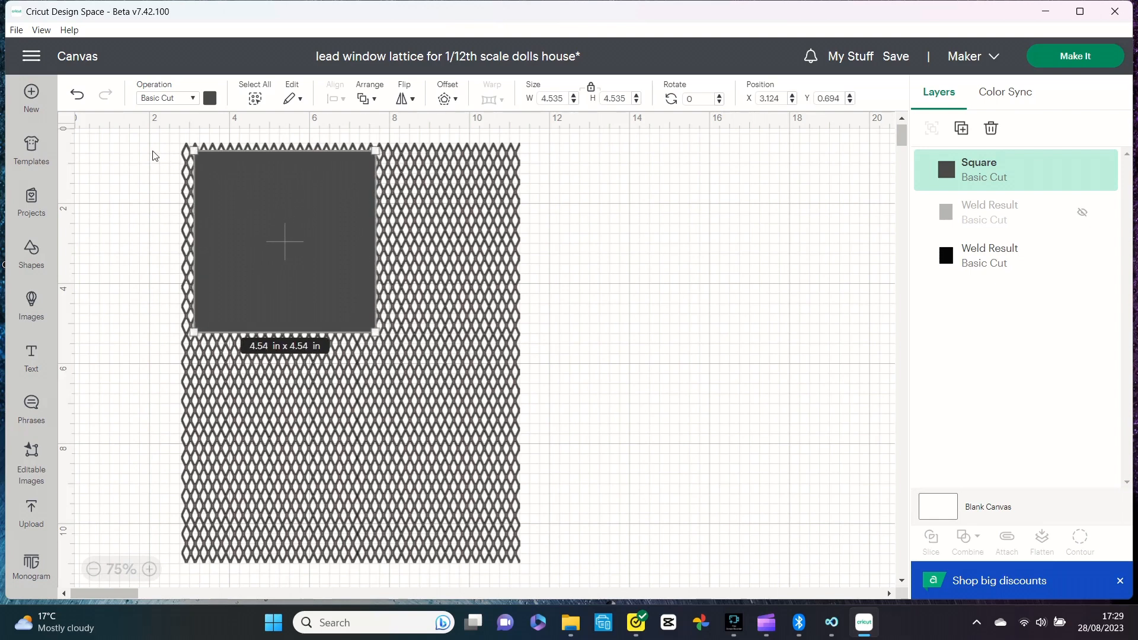
- Slice the lattice with the square, and hide the leftover lattice after moving it to the right of the cut piece
{"action": "left_click_drag", "start_coordinate": [161, 132], "coordinate": [232, 198]}
{"action": "left_click_drag", "start_coordinate": [273, 247], "coordinate": [398, 388]}
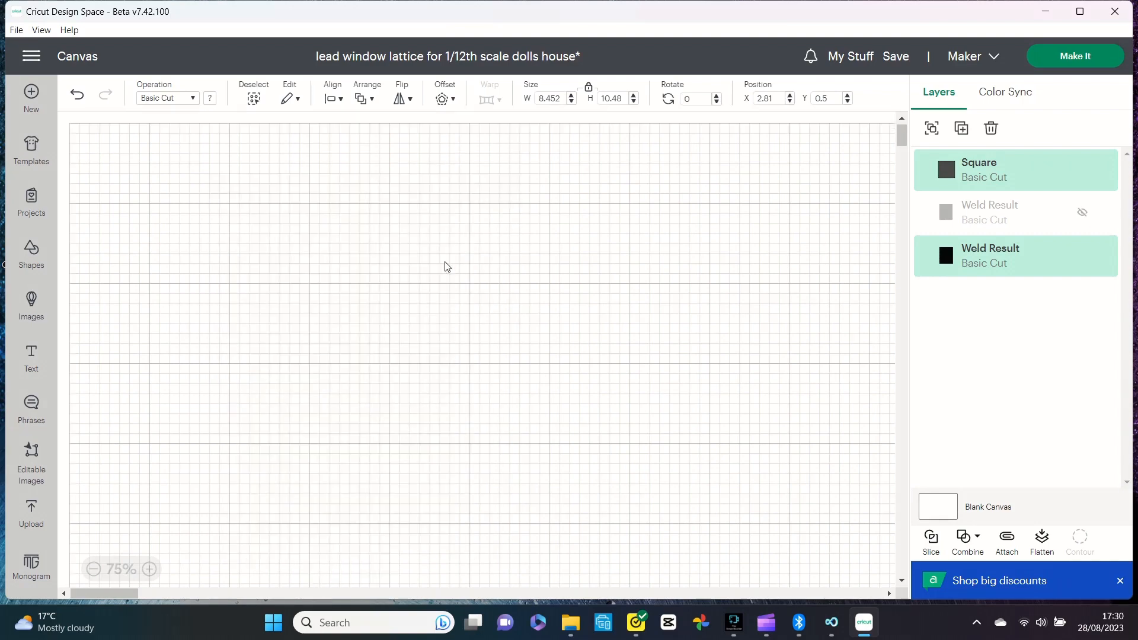
{"action": "left_click_drag", "start_coordinate": [444, 261], "coordinate": [714, 265]}
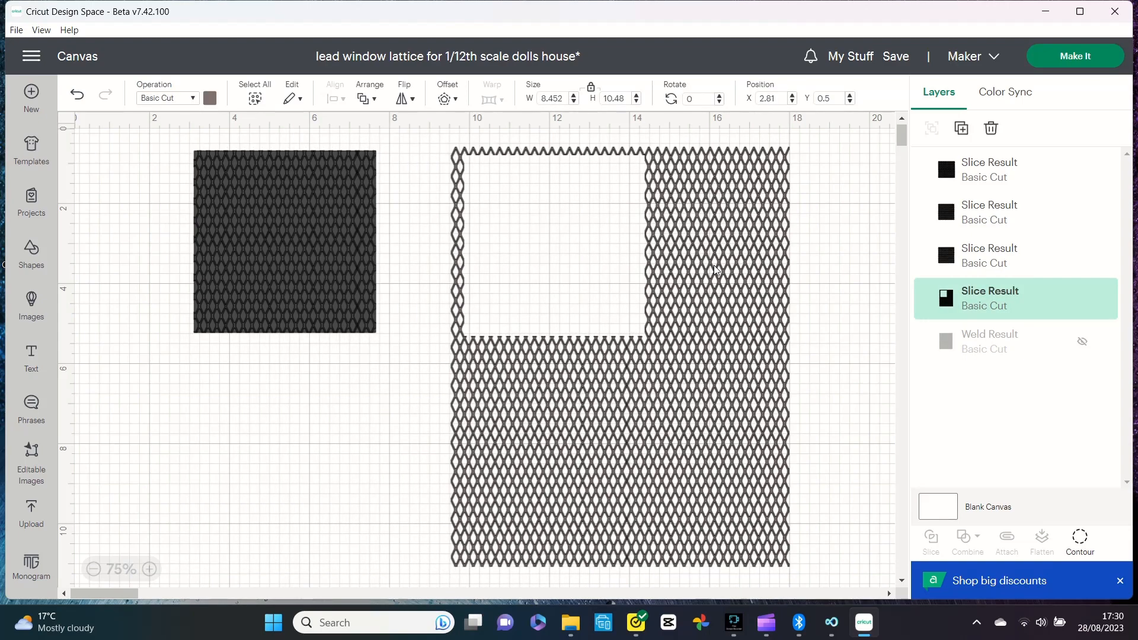
{"action": "left_click", "coordinate": [1081, 300]}
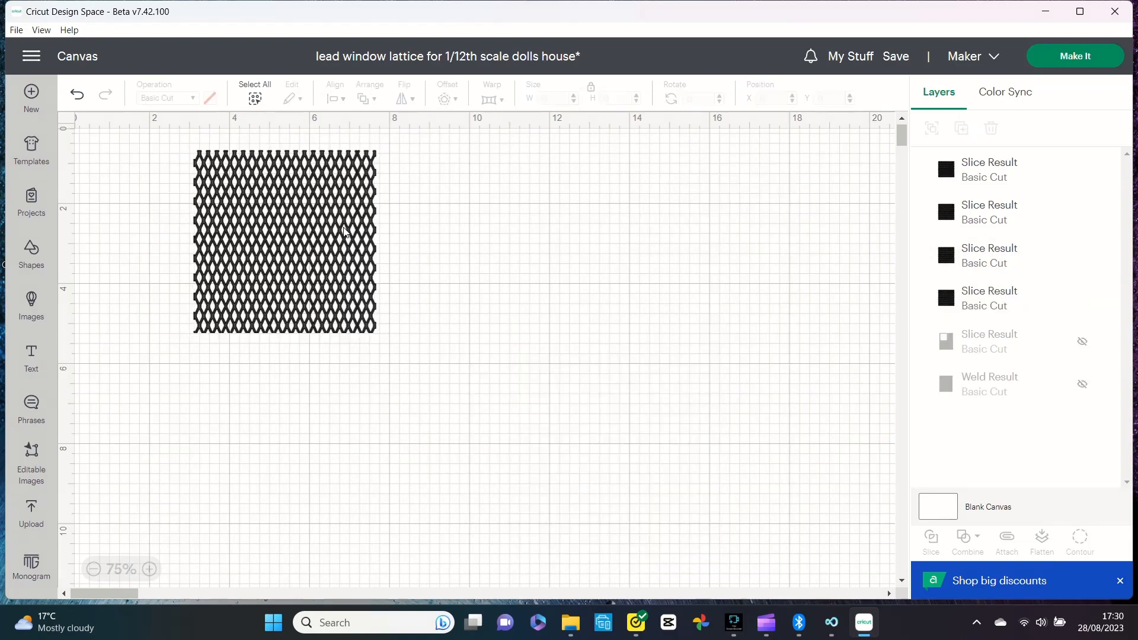
- Delete the surplus slice results and spread the two kept lattice squares apart, one near the canvas origin at about X 0.33, Y 0.42
{"action": "left_click_drag", "start_coordinate": [343, 240], "coordinate": [660, 229]}
{"action": "left_click_drag", "start_coordinate": [301, 230], "coordinate": [461, 431]}
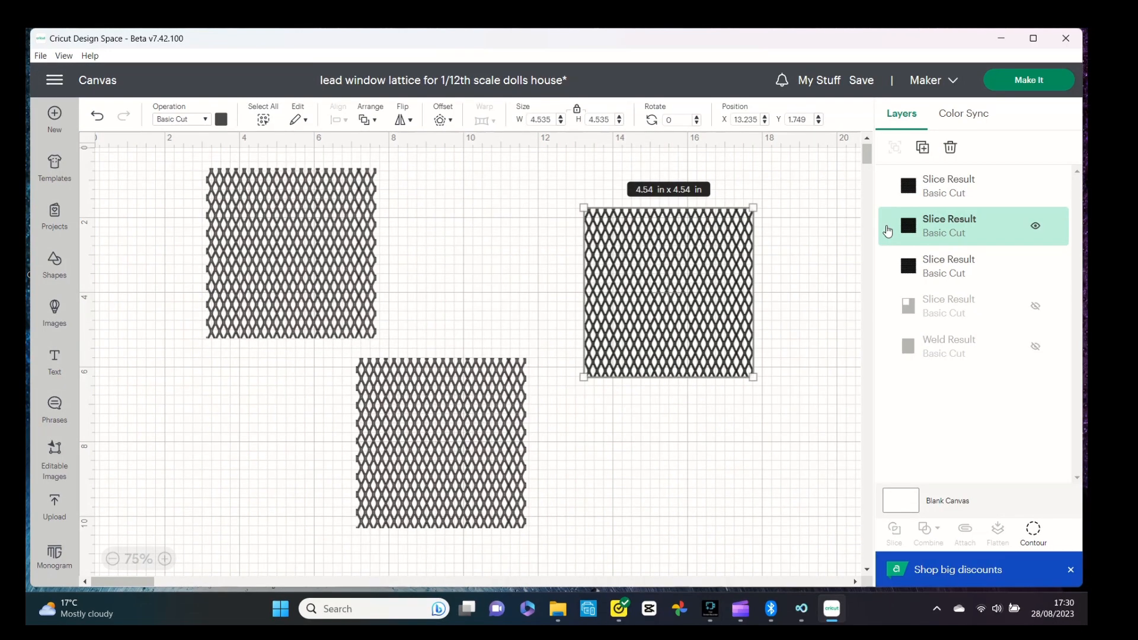
{"action": "right_click", "coordinate": [922, 218]}
{"action": "left_click", "coordinate": [898, 294]}
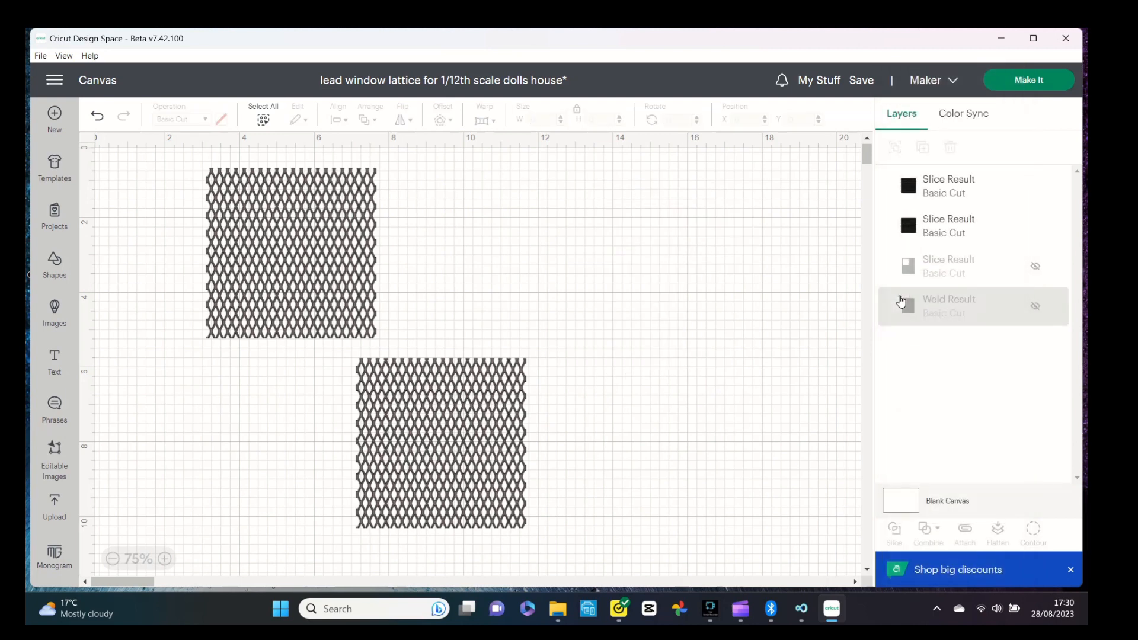
{"action": "left_click_drag", "start_coordinate": [288, 246], "coordinate": [178, 234]}
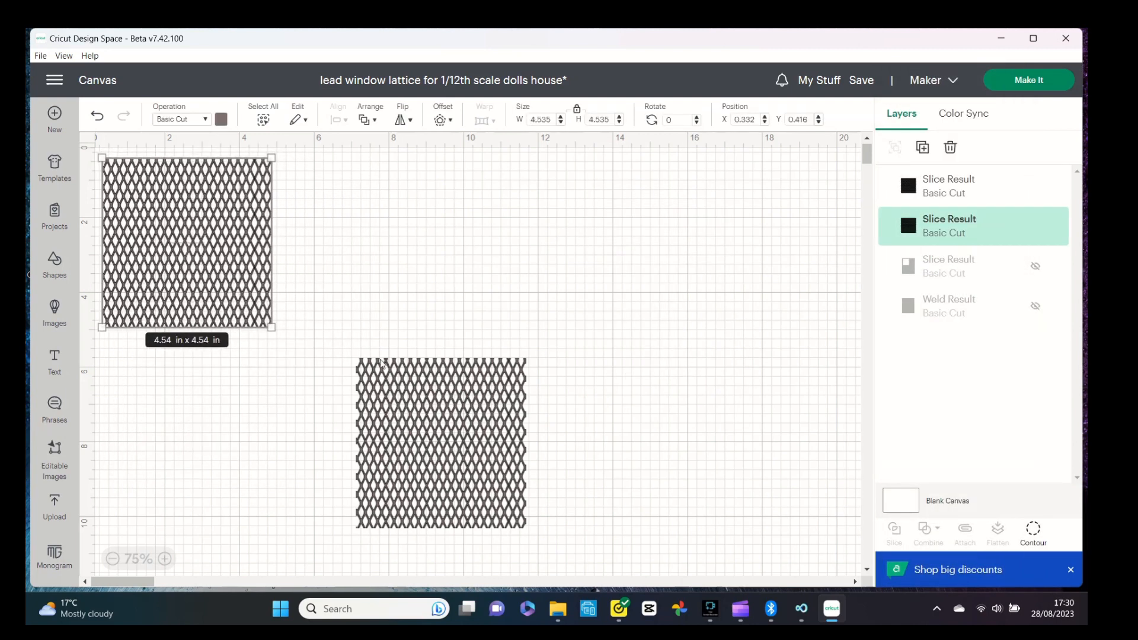
{"action": "left_click_drag", "start_coordinate": [420, 406], "coordinate": [599, 356]}
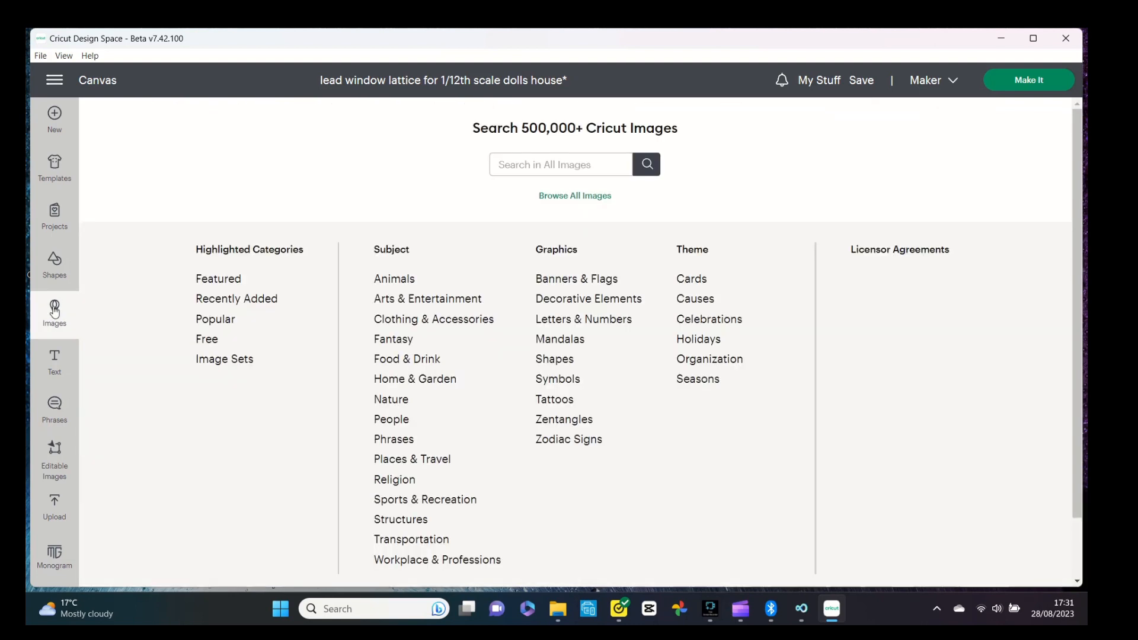
- Search the image library for "stained glass window"
{"action": "left_click", "coordinate": [54, 310]}
{"action": "type", "text": "s"}
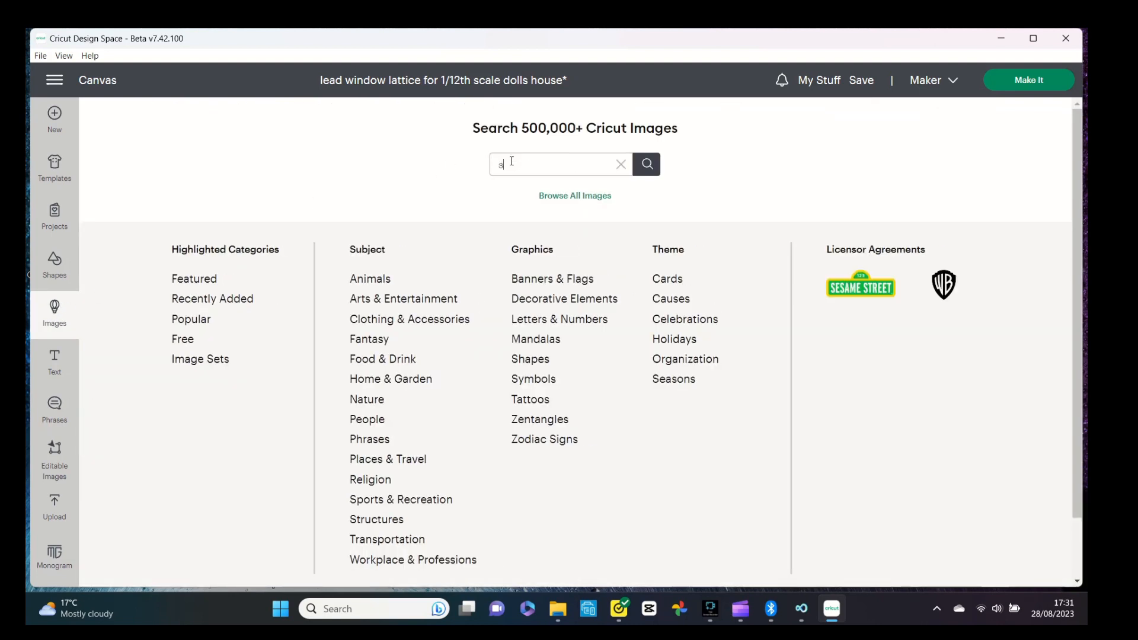
{"action": "type", "text": "tained glass window"}
{"action": "left_click", "coordinate": [647, 164]}
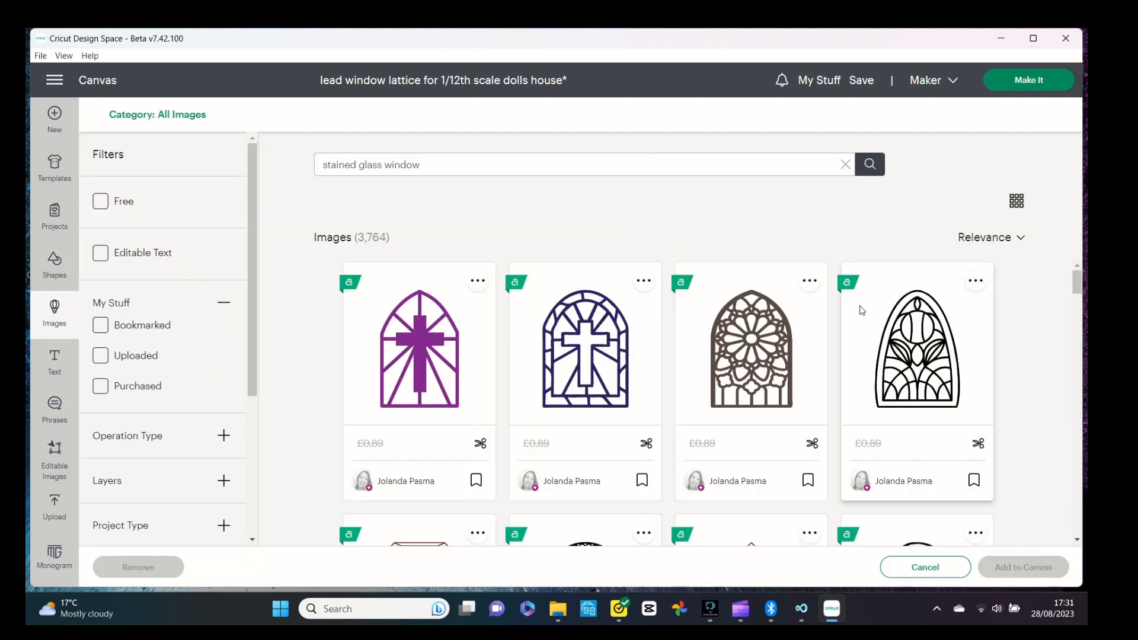
- Look through the stained glass window results for a design suitable for a window panel
{"action": "left_click", "coordinate": [1077, 540]}
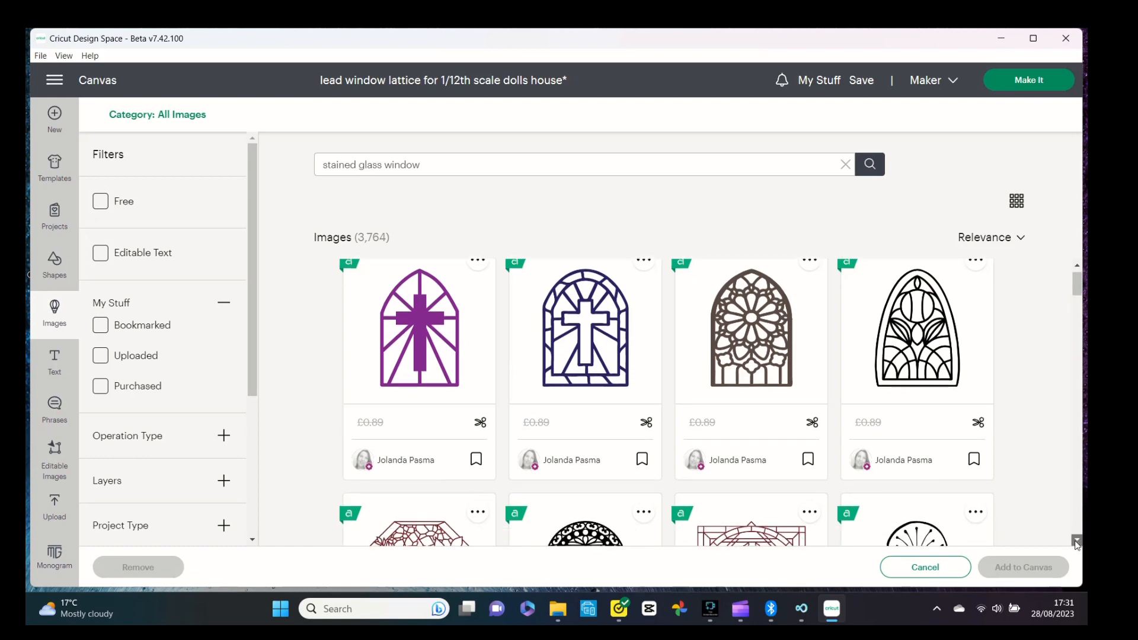
{"action": "scroll", "coordinate": [1077, 543], "scroll_direction": "down", "scroll_amount": 6}
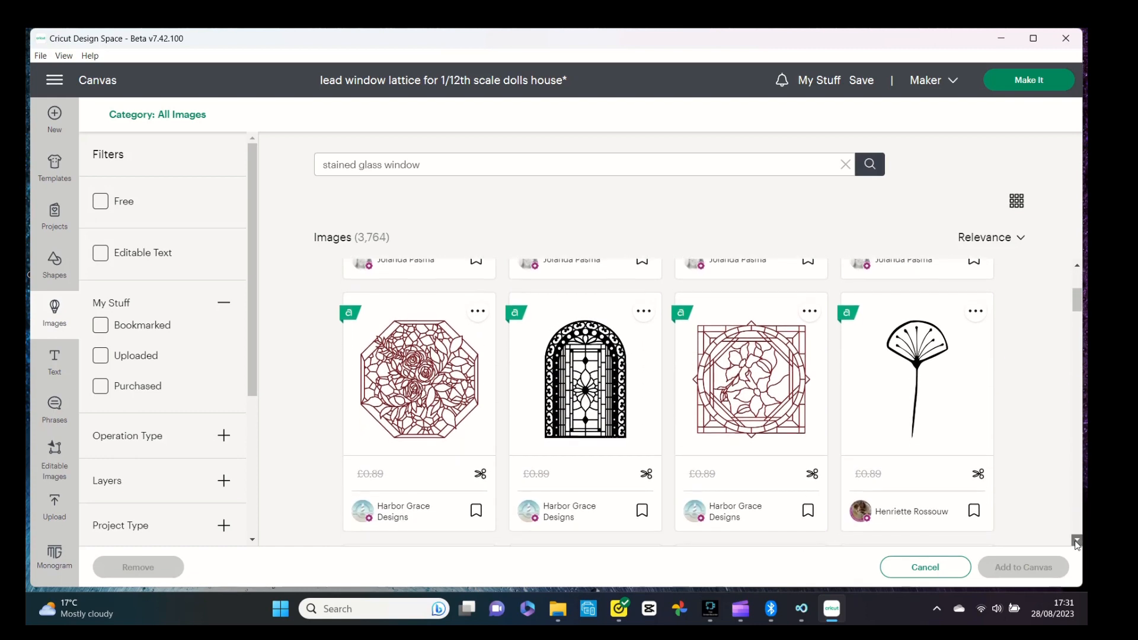
{"action": "left_click", "coordinate": [1076, 541]}
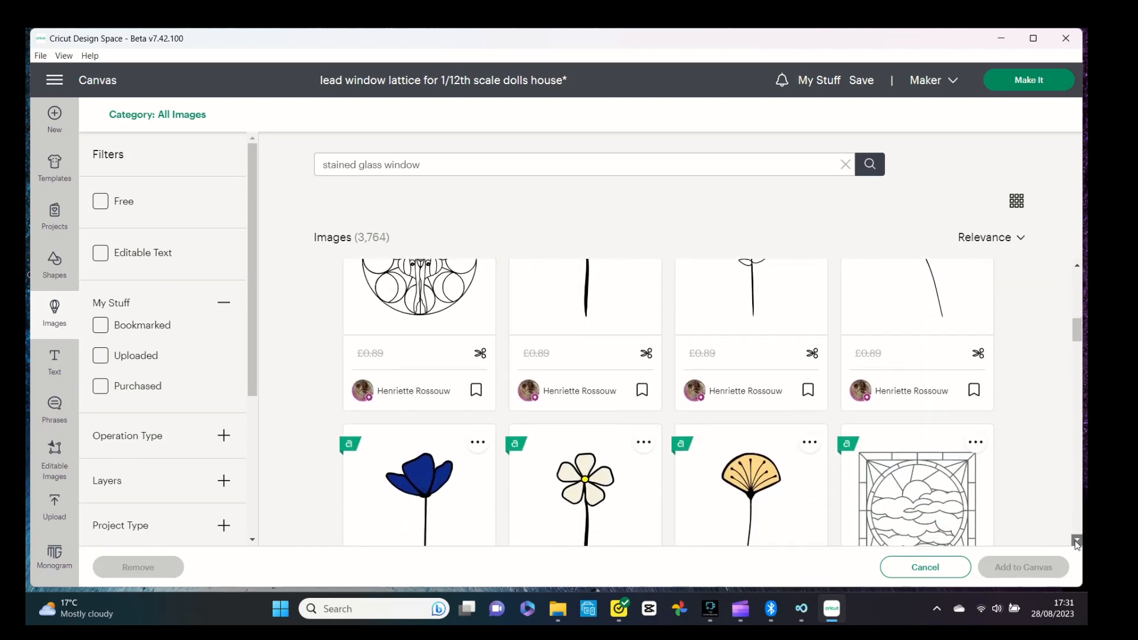
{"action": "scroll", "coordinate": [1076, 543], "scroll_direction": "down", "scroll_amount": 4}
{"action": "scroll", "coordinate": [1077, 542], "scroll_direction": "down", "scroll_amount": 3}
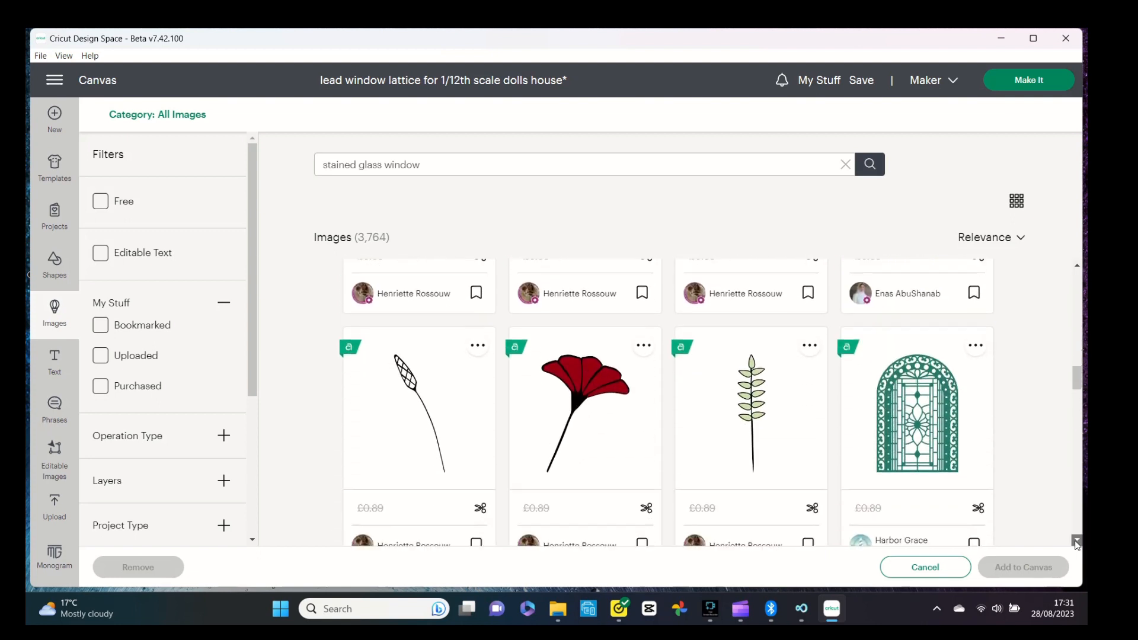
{"action": "scroll", "coordinate": [1077, 543], "scroll_direction": "down", "scroll_amount": 3}
{"action": "scroll", "coordinate": [1077, 544], "scroll_direction": "down", "scroll_amount": 8}
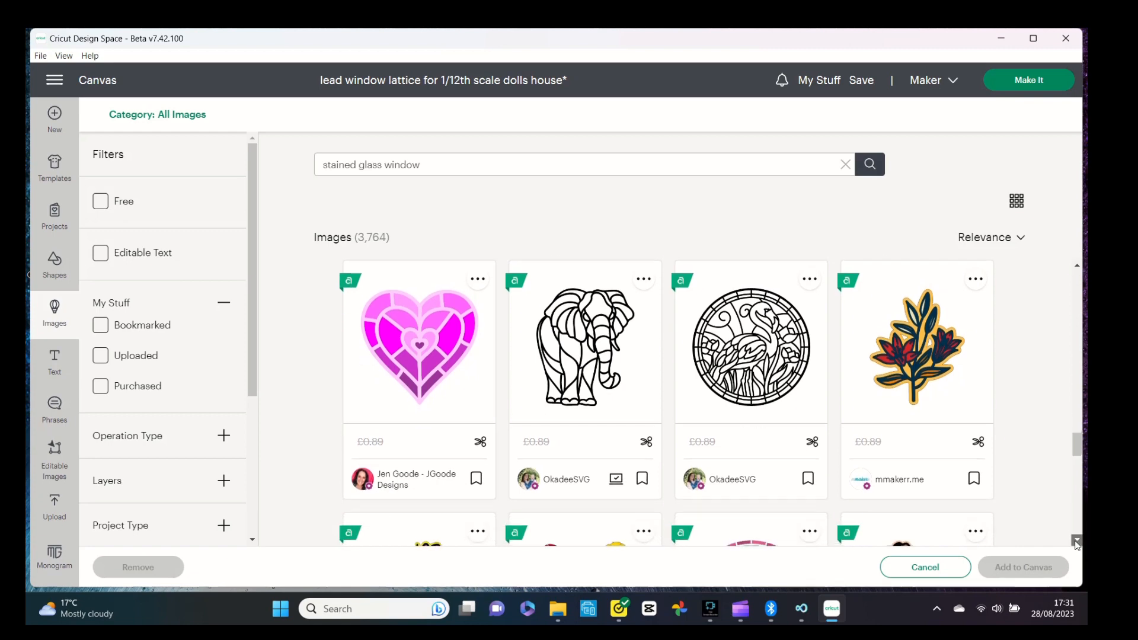
{"action": "scroll", "coordinate": [1076, 544], "scroll_direction": "down", "scroll_amount": 5}
{"action": "scroll", "coordinate": [1077, 544], "scroll_direction": "down", "scroll_amount": 5}
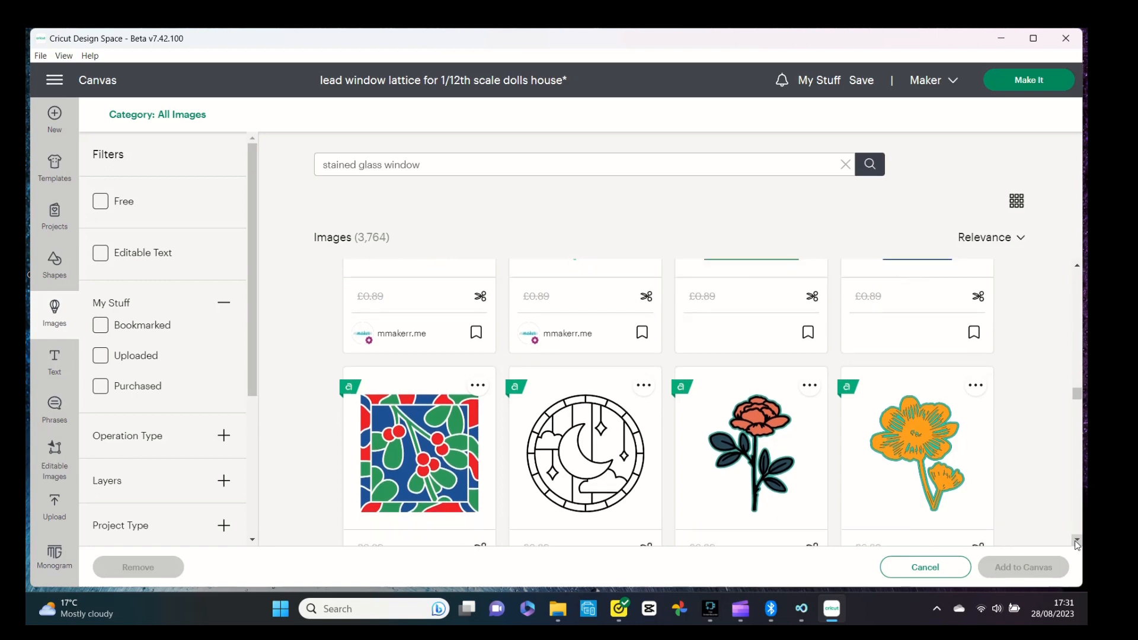
{"action": "left_click", "coordinate": [1077, 541]}
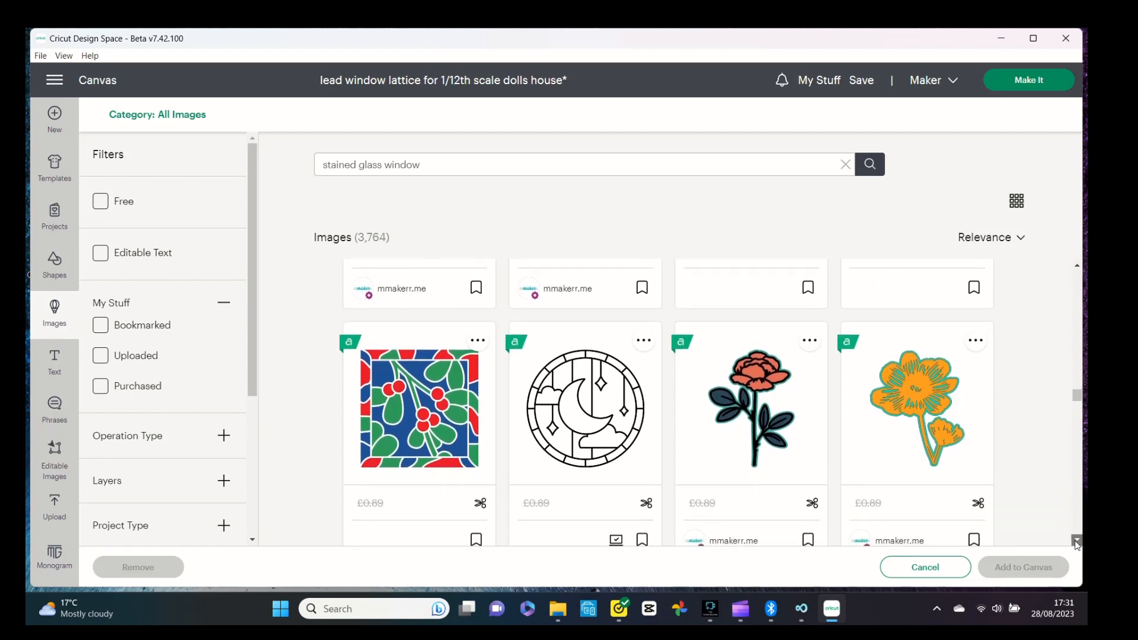
{"action": "left_click", "coordinate": [1076, 541]}
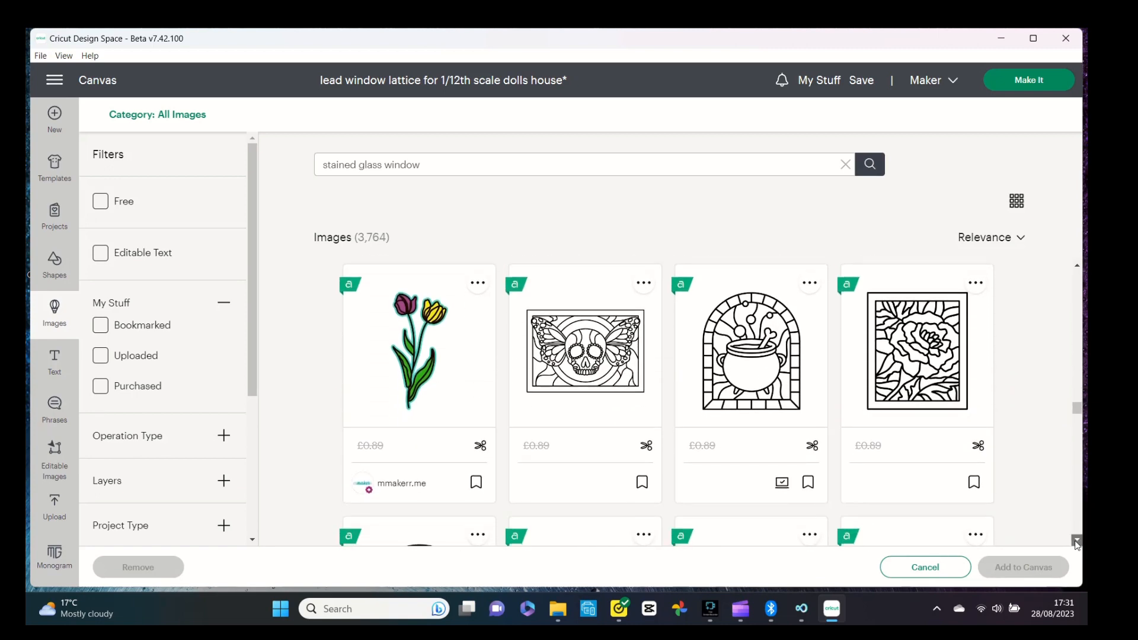
{"action": "left_click", "coordinate": [1076, 541]}
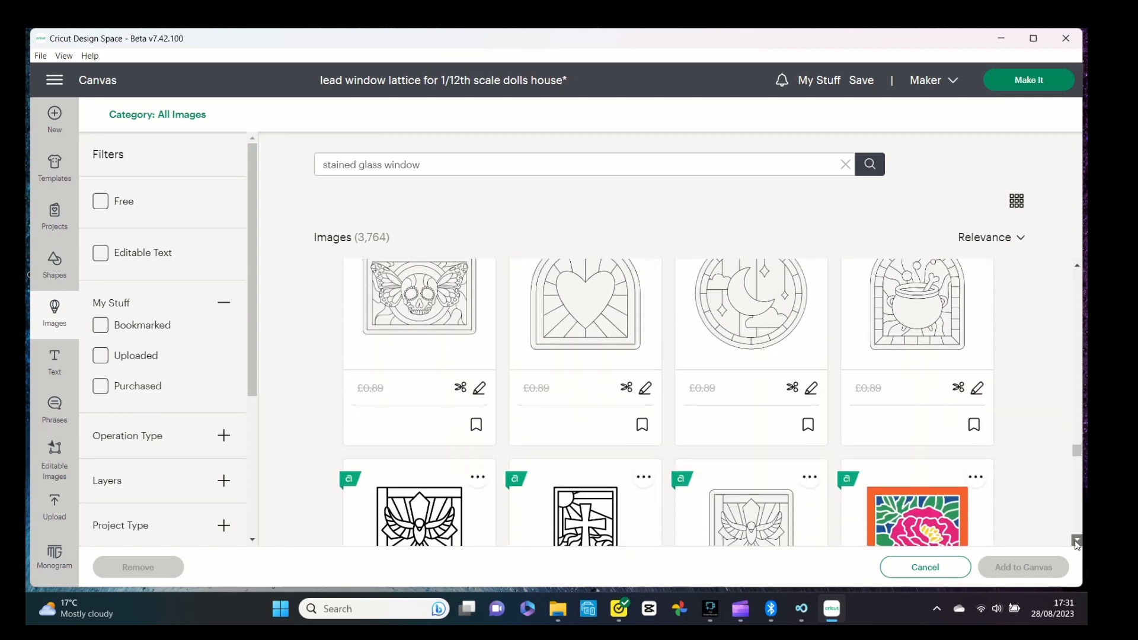
{"action": "left_click", "coordinate": [1077, 542]}
{"action": "left_click", "coordinate": [1077, 542]}
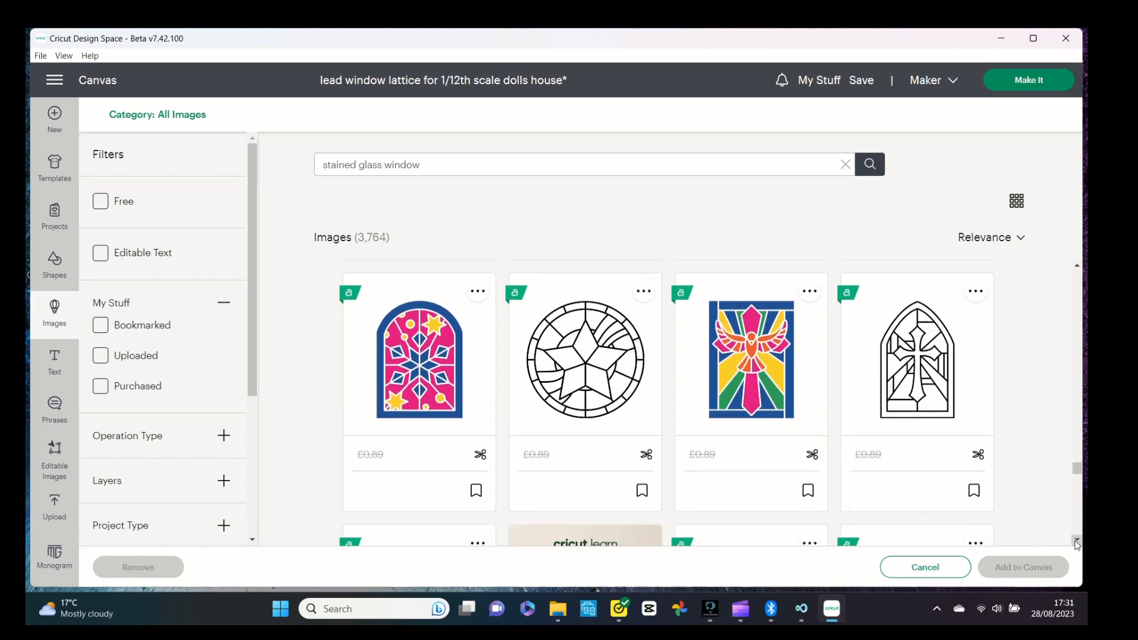
{"action": "left_click", "coordinate": [1077, 266]}
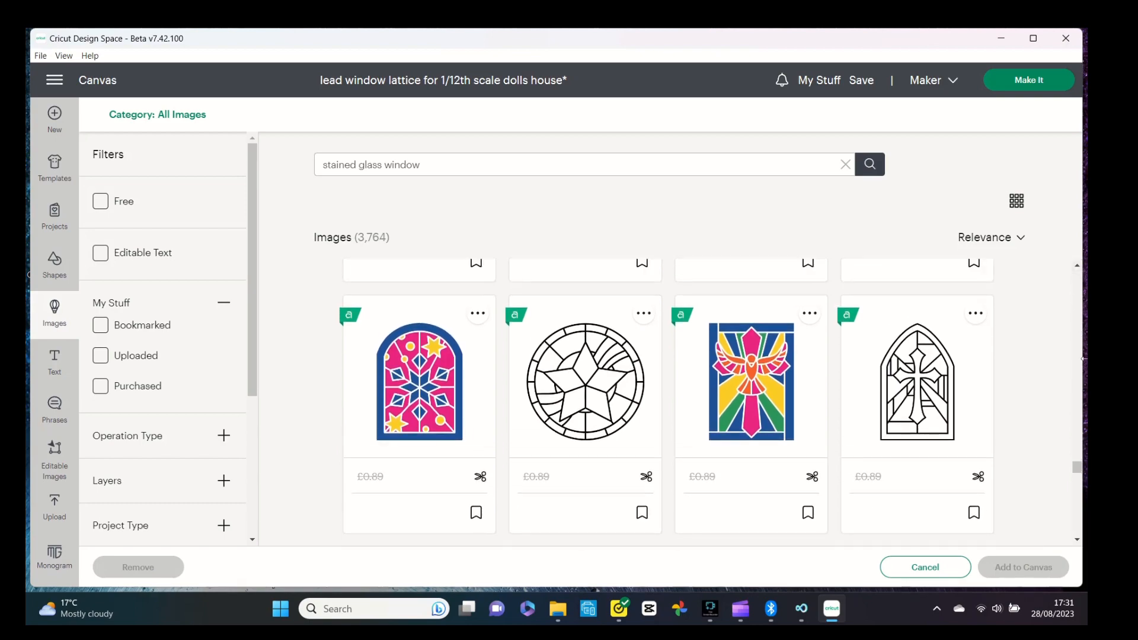
{"action": "left_click_drag", "start_coordinate": [1079, 472], "coordinate": [1068, 362]}
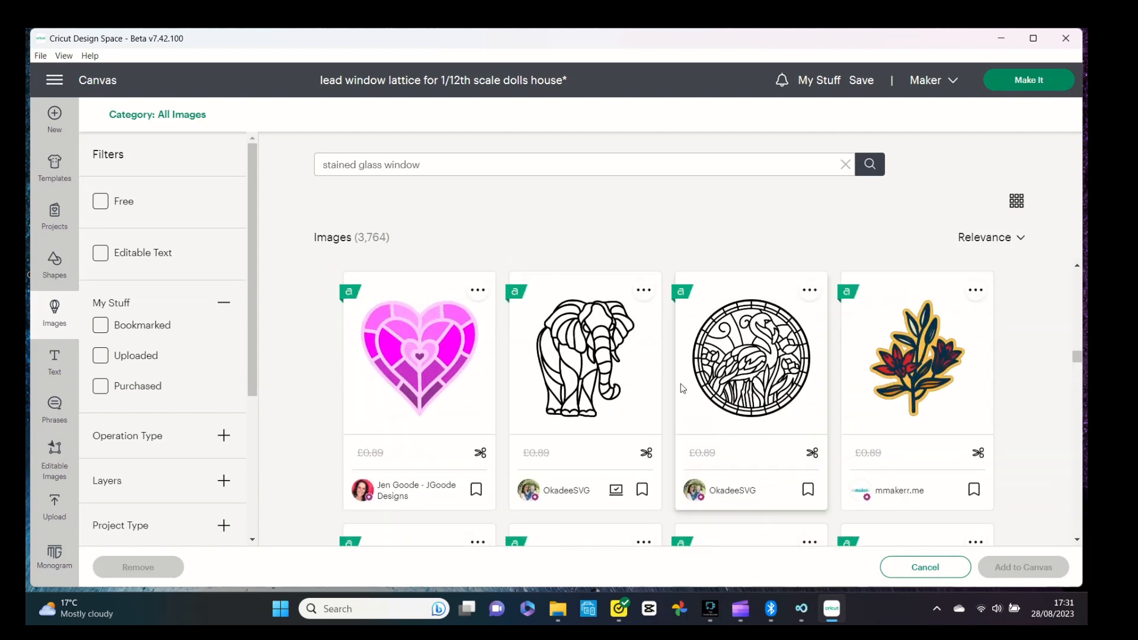
- Insert the stained glass elephant and shrink it to about 2.65 by 3.19 in, beside the upper-left lattice at about X 6.21, Y 1.85
{"action": "left_click", "coordinate": [606, 366]}
{"action": "left_click", "coordinate": [1011, 567]}
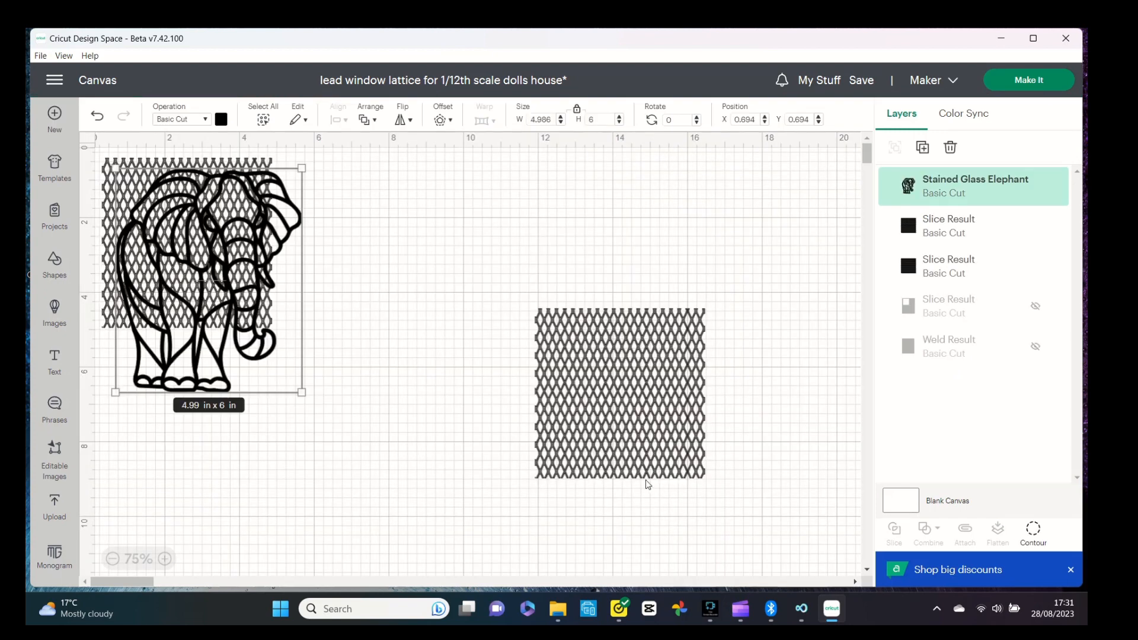
{"action": "left_click_drag", "start_coordinate": [253, 362], "coordinate": [421, 330]}
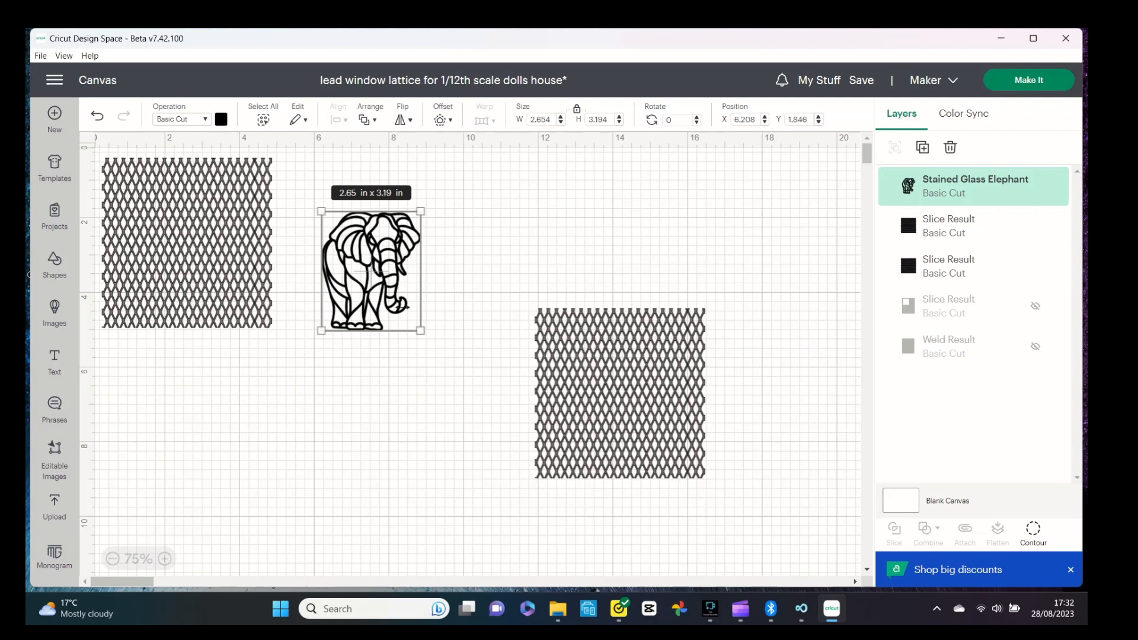
- Duplicate the elephant, place the copy below the upper-left lattice, and clear space around the original at about X 9.14, Y 2.79
{"action": "right_click", "coordinate": [386, 280]}
{"action": "left_click", "coordinate": [425, 224]}
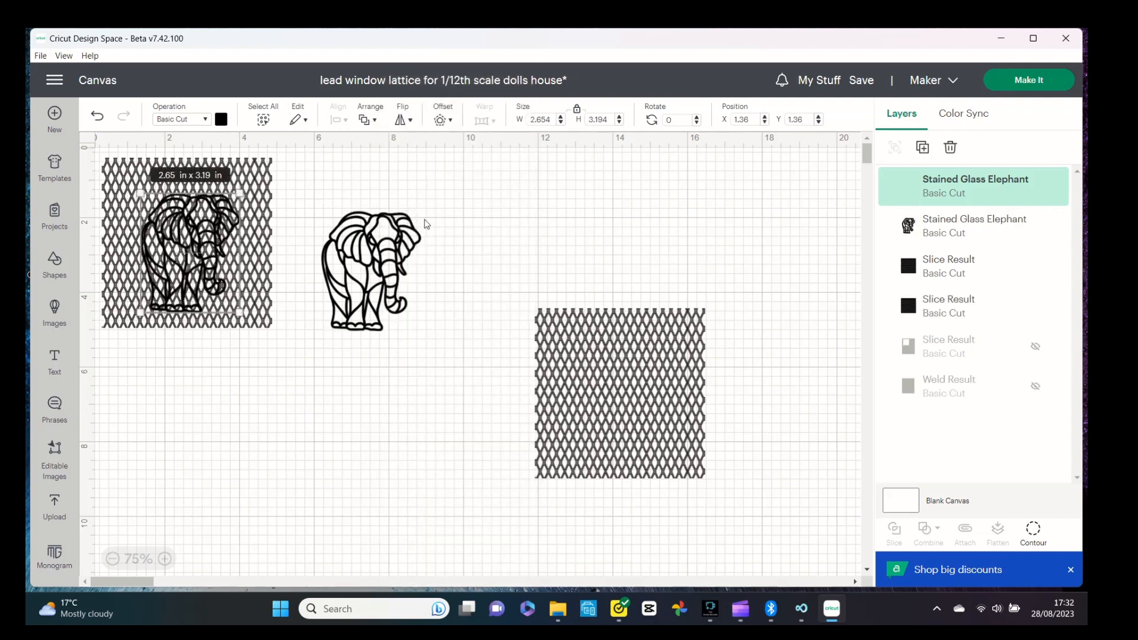
{"action": "left_click_drag", "start_coordinate": [174, 239], "coordinate": [162, 422]}
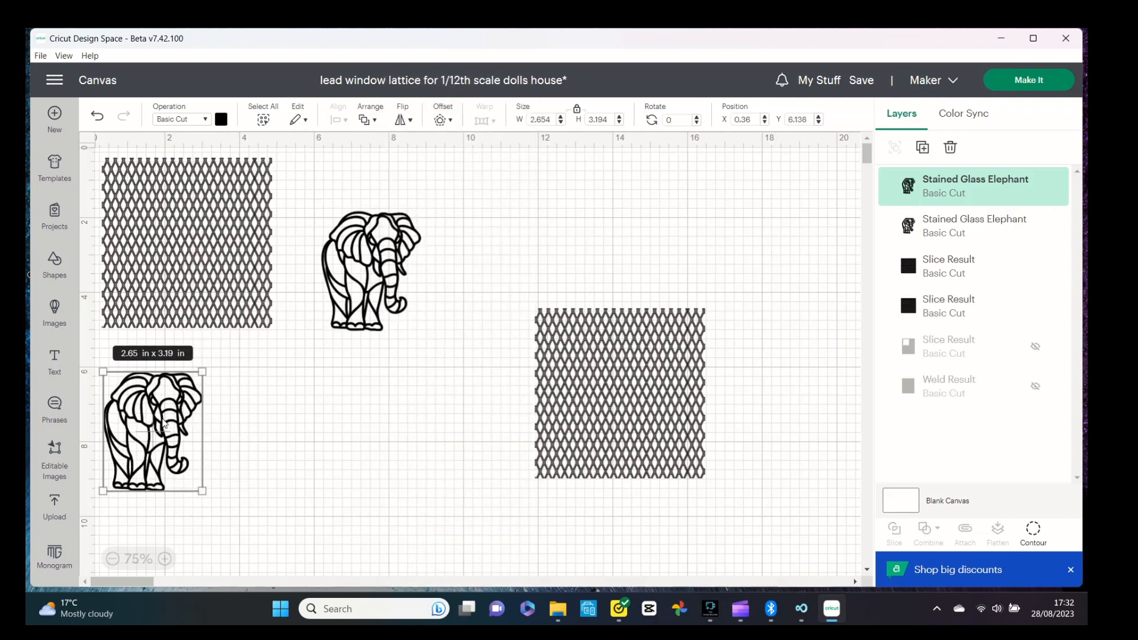
{"action": "left_click_drag", "start_coordinate": [359, 262], "coordinate": [408, 262]}
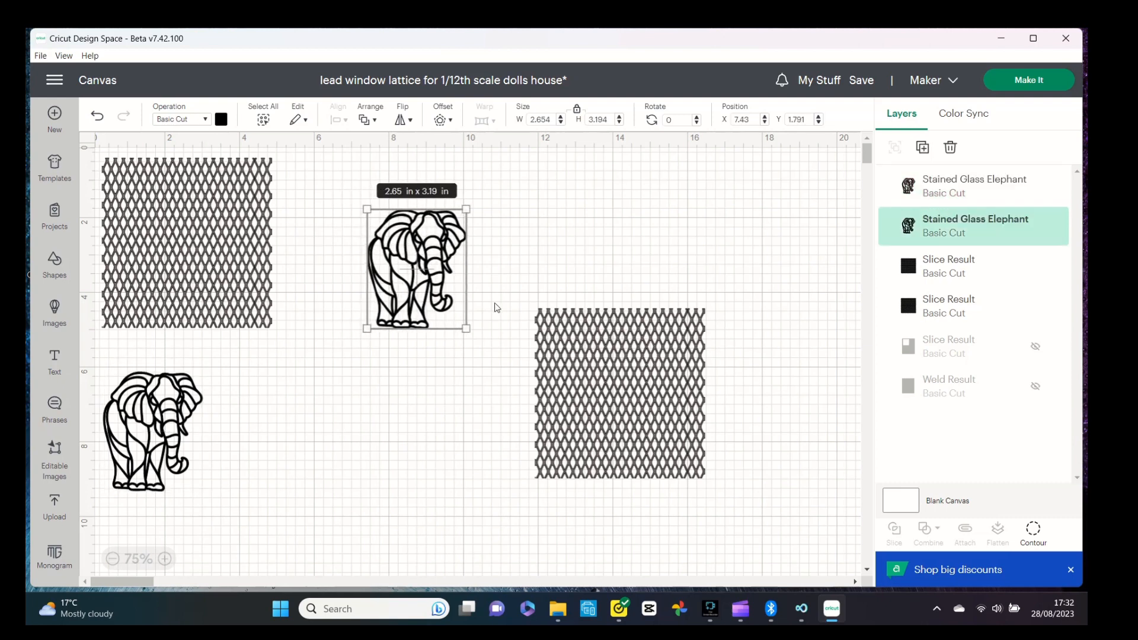
{"action": "left_click_drag", "start_coordinate": [576, 358], "coordinate": [730, 444]}
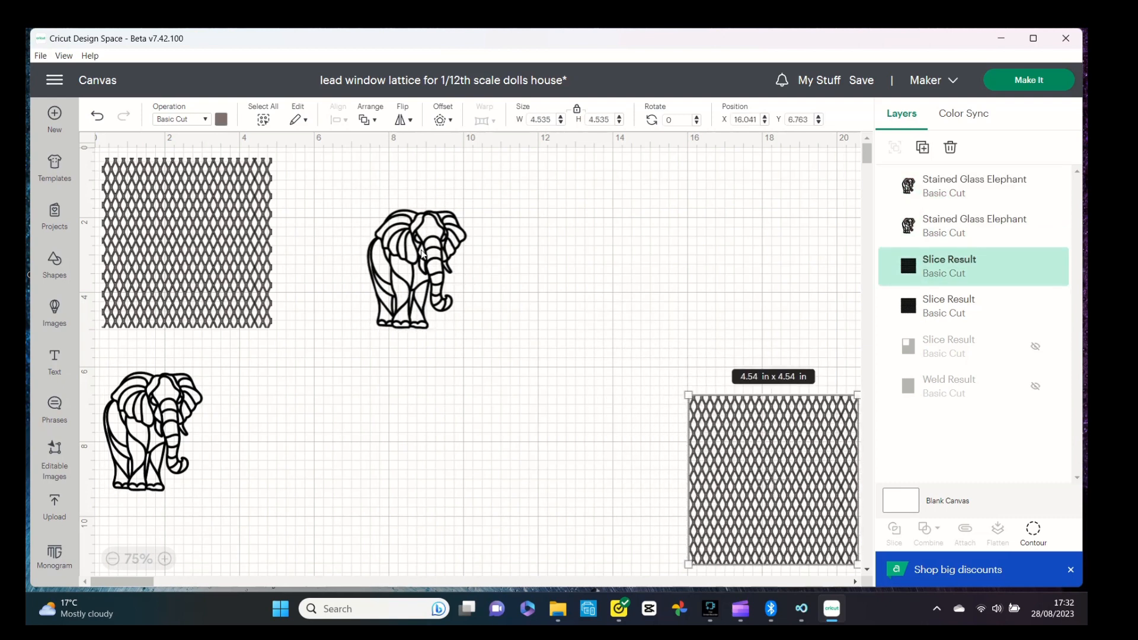
{"action": "left_click_drag", "start_coordinate": [423, 252], "coordinate": [487, 290]}
- Insert a circle, enlarge it to about 4.07 in and place it over the original elephant at about X 8.37, Y 2.40
{"action": "left_click", "coordinate": [53, 260]}
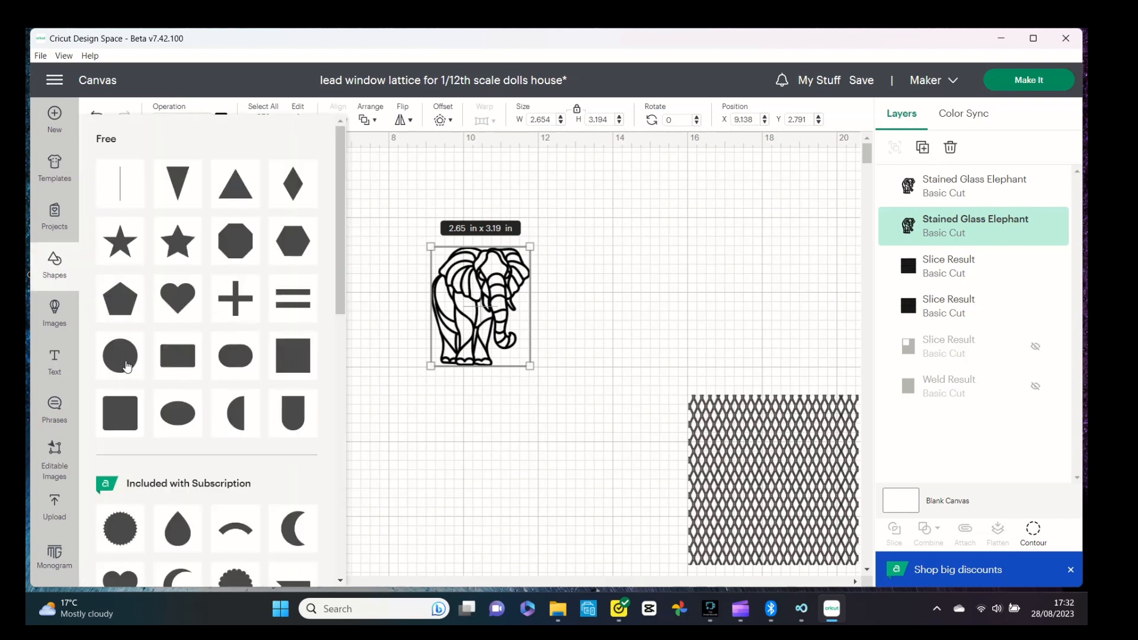
{"action": "left_click", "coordinate": [127, 363]}
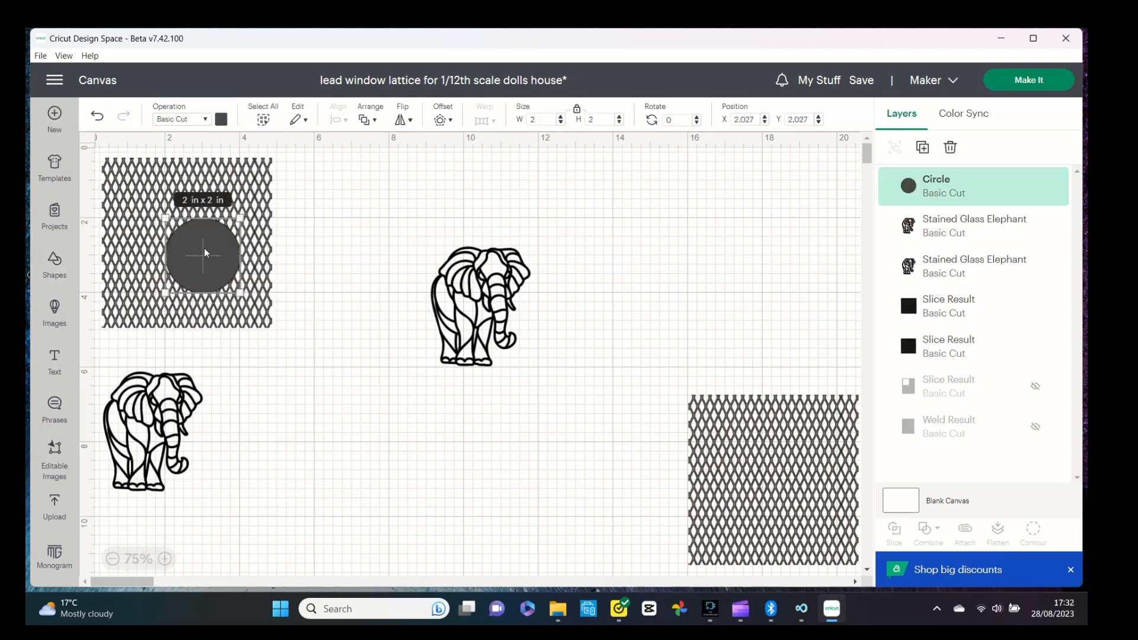
{"action": "left_click_drag", "start_coordinate": [230, 244], "coordinate": [463, 263]}
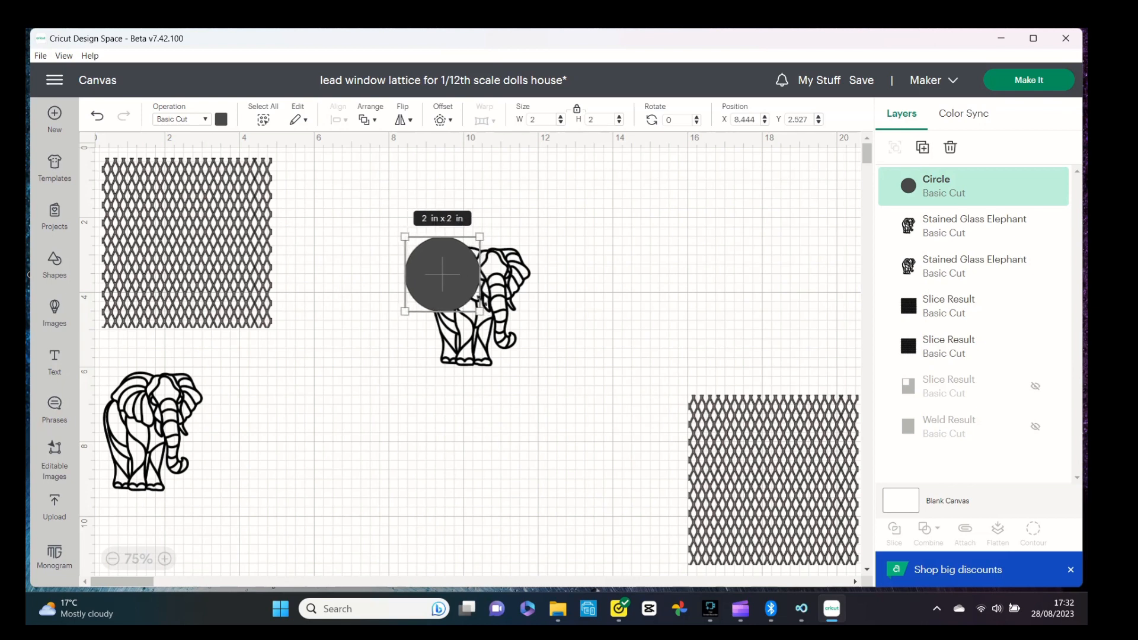
{"action": "left_click_drag", "start_coordinate": [480, 310], "coordinate": [557, 389]}
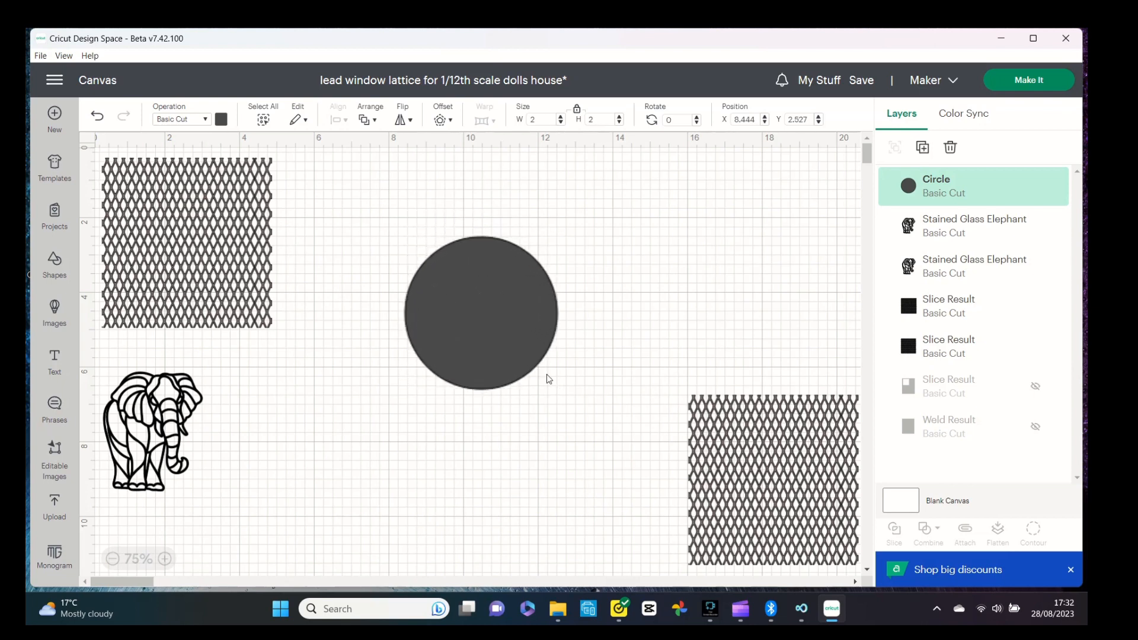
{"action": "left_click_drag", "start_coordinate": [513, 319], "coordinate": [511, 313]}
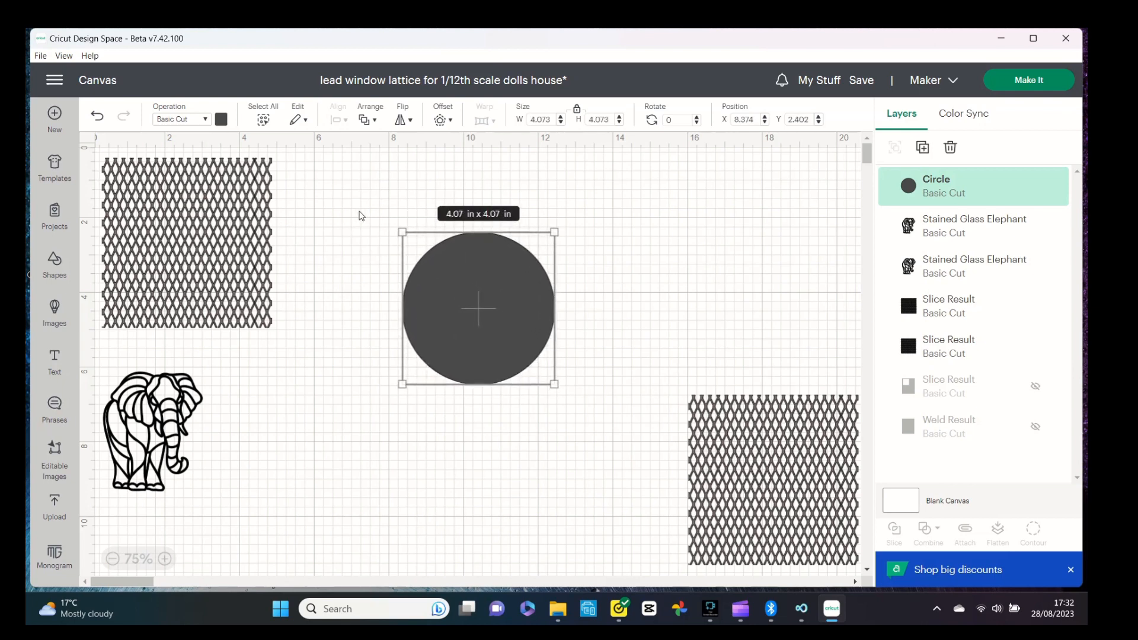
- Slice the original elephant out of the circle
{"action": "left_click", "coordinate": [383, 222]}
{"action": "left_click_drag", "start_coordinate": [388, 224], "coordinate": [569, 416]}
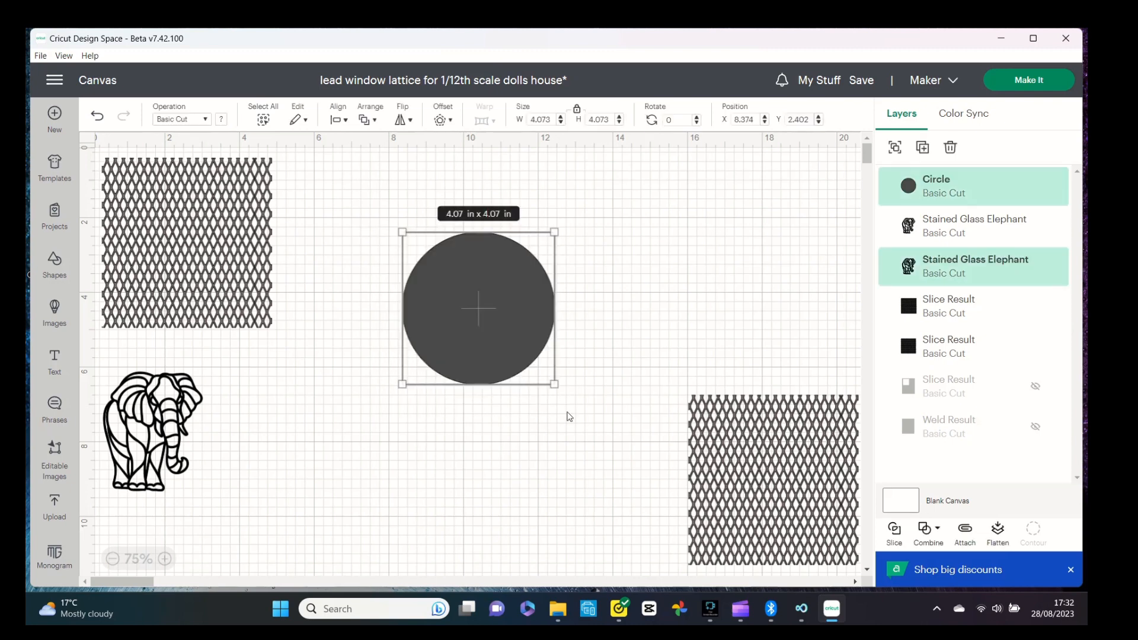
{"action": "left_click", "coordinate": [895, 531]}
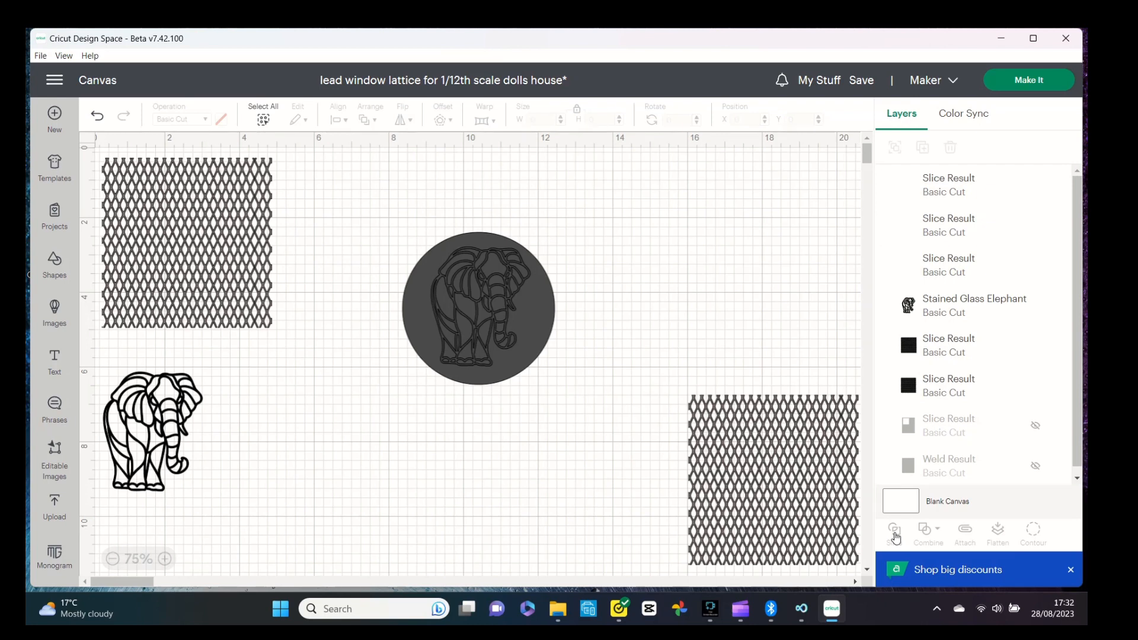
- Separate the sliced pieces, delete one cut-out elephant, and place the other beside the spare elephant, keeping the circle at about X 9.60, Y 2.75
{"action": "left_click_drag", "start_coordinate": [456, 296], "coordinate": [505, 441]}
{"action": "left_click", "coordinate": [486, 292]}
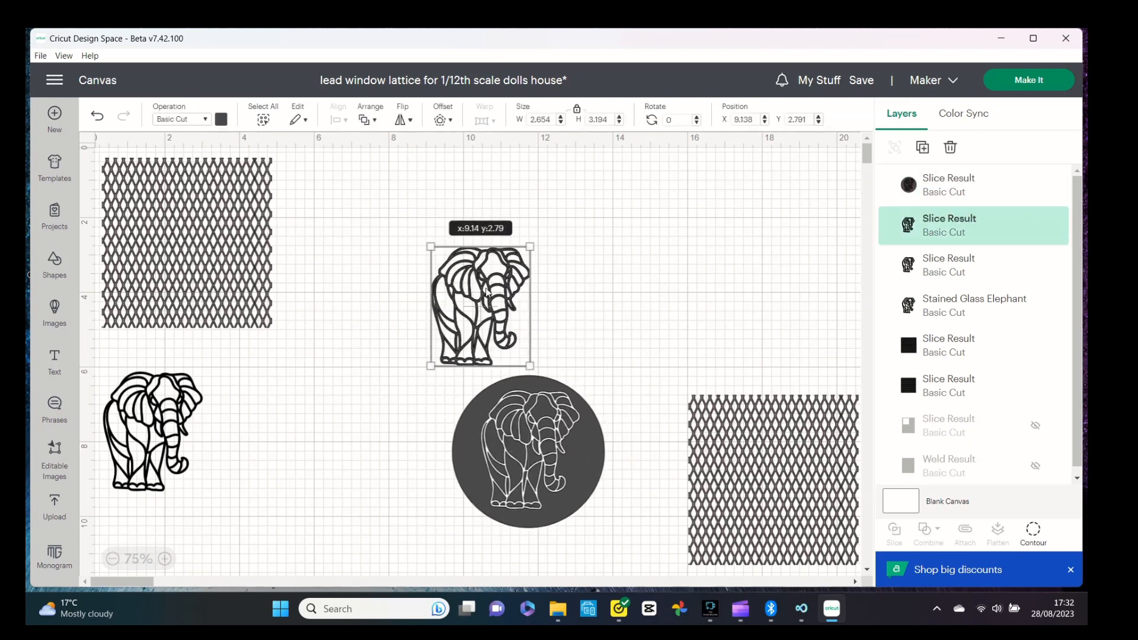
{"action": "left_click_drag", "start_coordinate": [486, 292], "coordinate": [327, 391]}
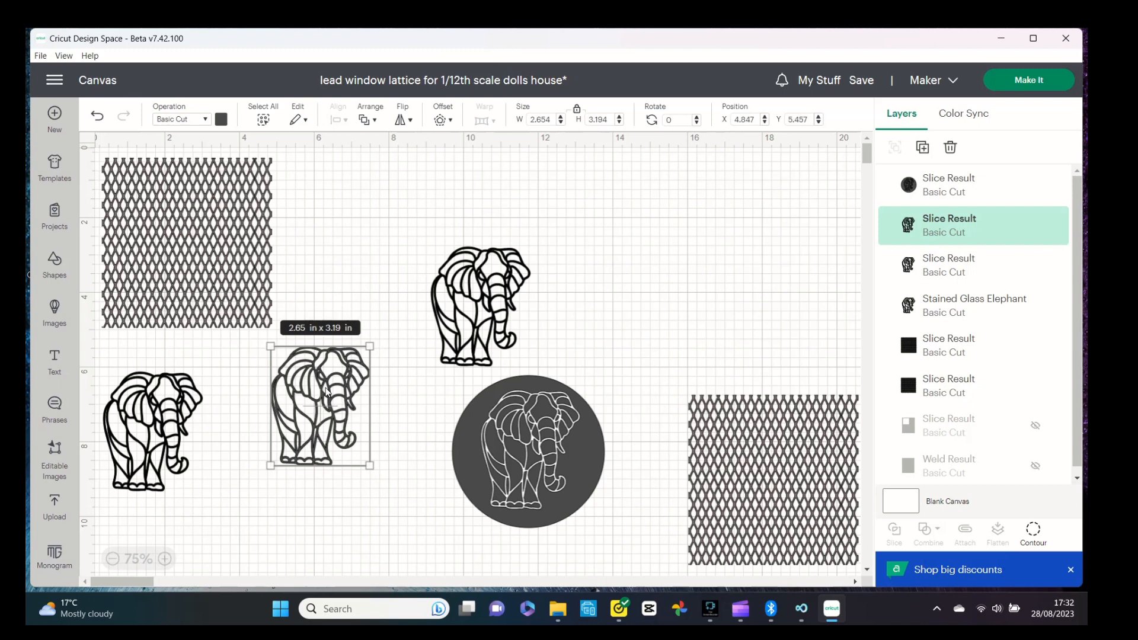
{"action": "key", "text": "Delete"}
{"action": "left_click_drag", "start_coordinate": [477, 290], "coordinate": [249, 415]}
{"action": "left_click_drag", "start_coordinate": [550, 412], "coordinate": [546, 282]}
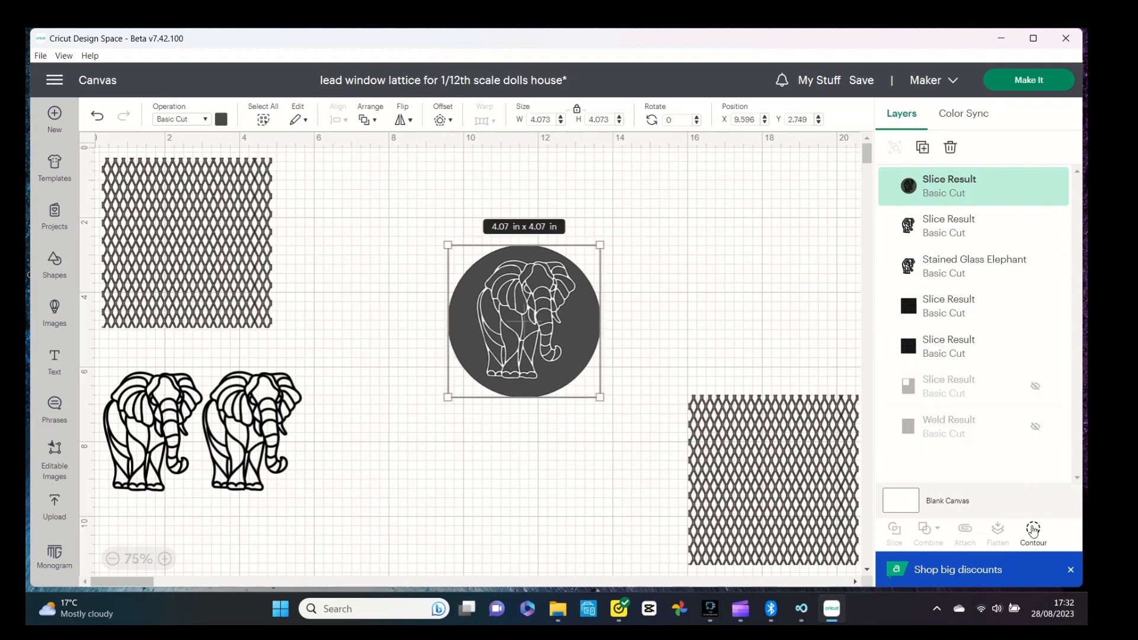
- Hide all contours of the sliced circle except the elephant outline, leaving a solid elephant silhouette
{"action": "left_click", "coordinate": [1033, 529]}
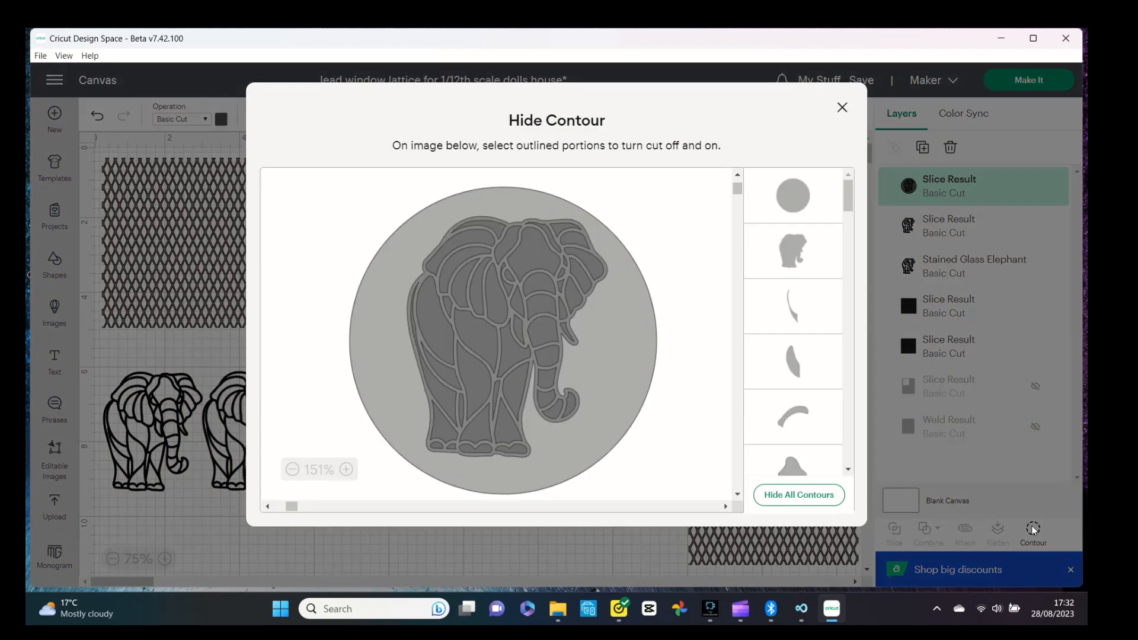
{"action": "left_click", "coordinate": [811, 496]}
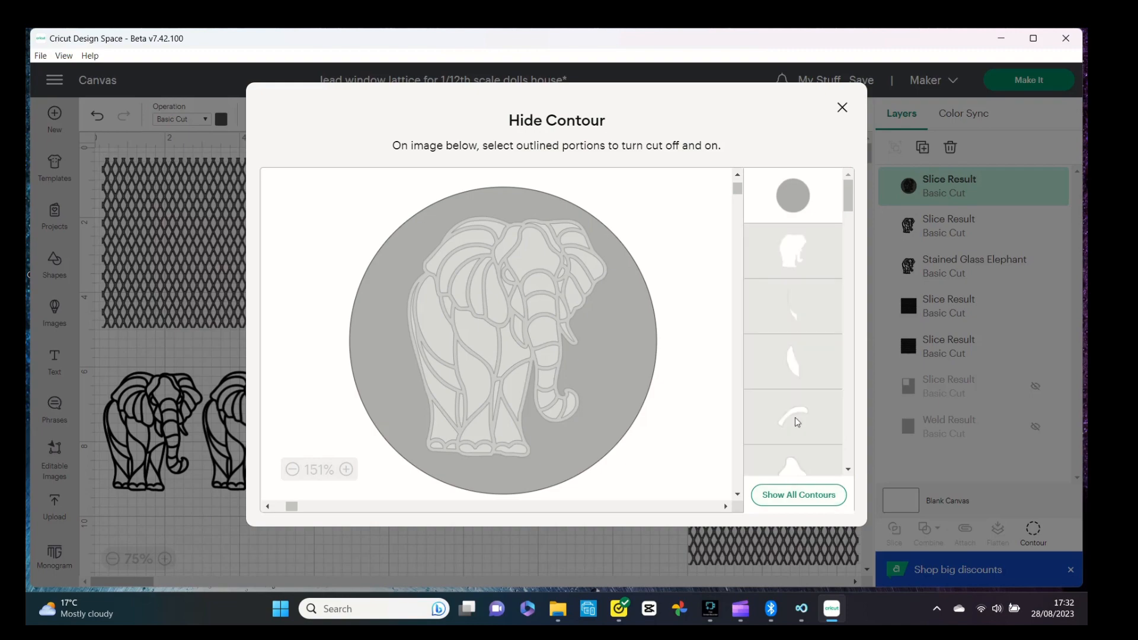
{"action": "left_click", "coordinate": [817, 230]}
{"action": "left_click", "coordinate": [824, 202]}
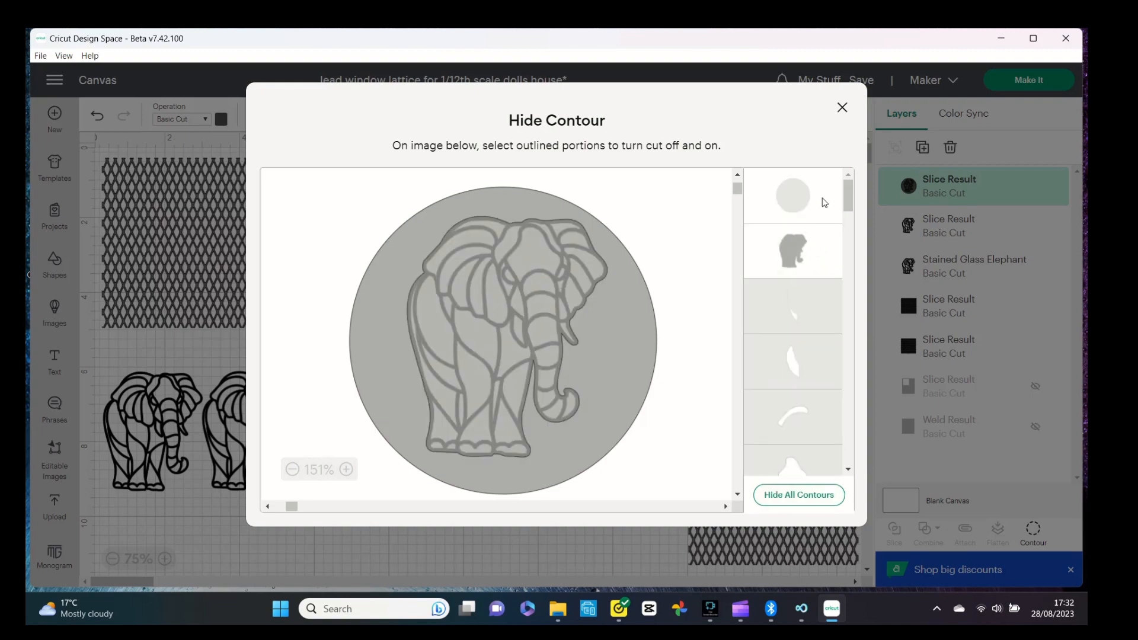
{"action": "left_click", "coordinate": [841, 107]}
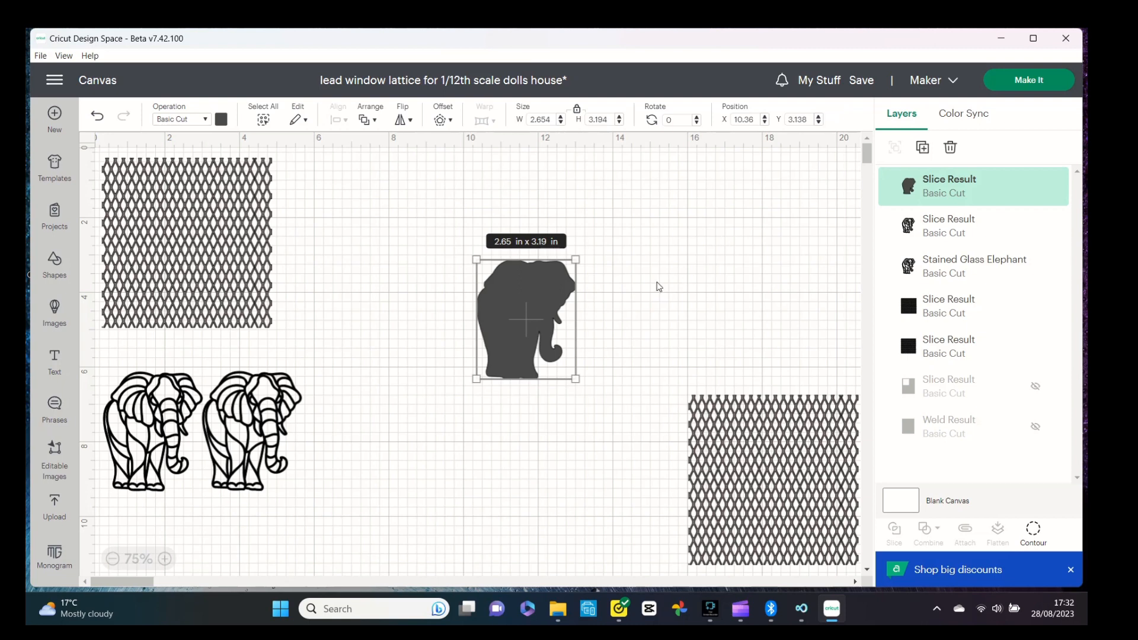
- Duplicate the solid elephant silhouette and place the copy beside the two outlined elephants at about X 5.75, Y 6.08
{"action": "right_click", "coordinate": [544, 293]}
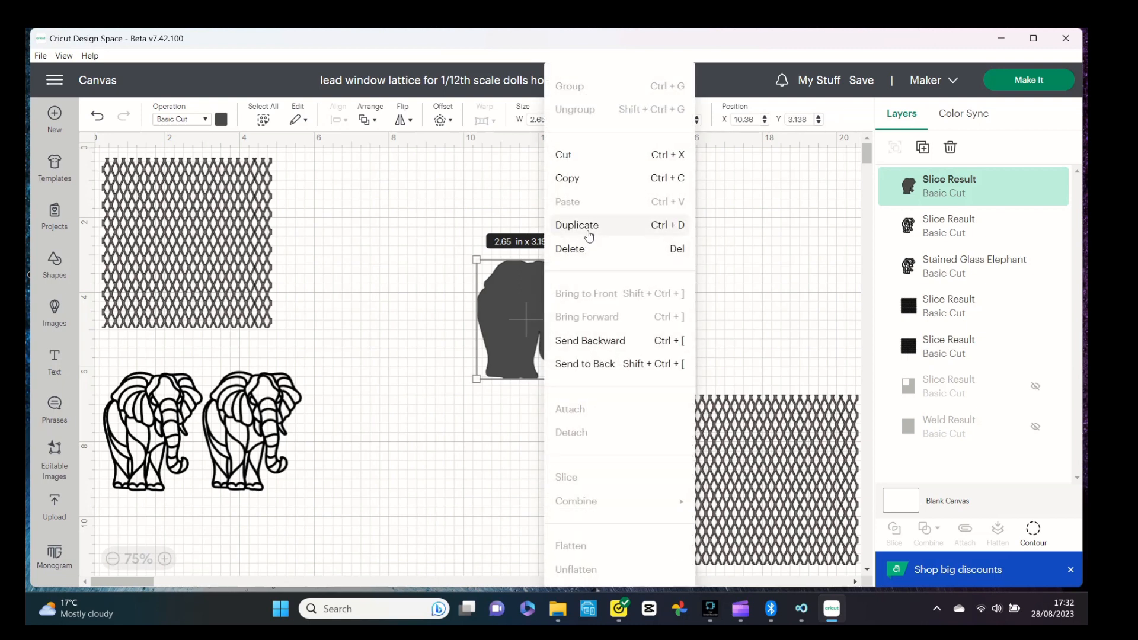
{"action": "key", "text": "Escape"}
{"action": "key", "text": "ctrl+d"}
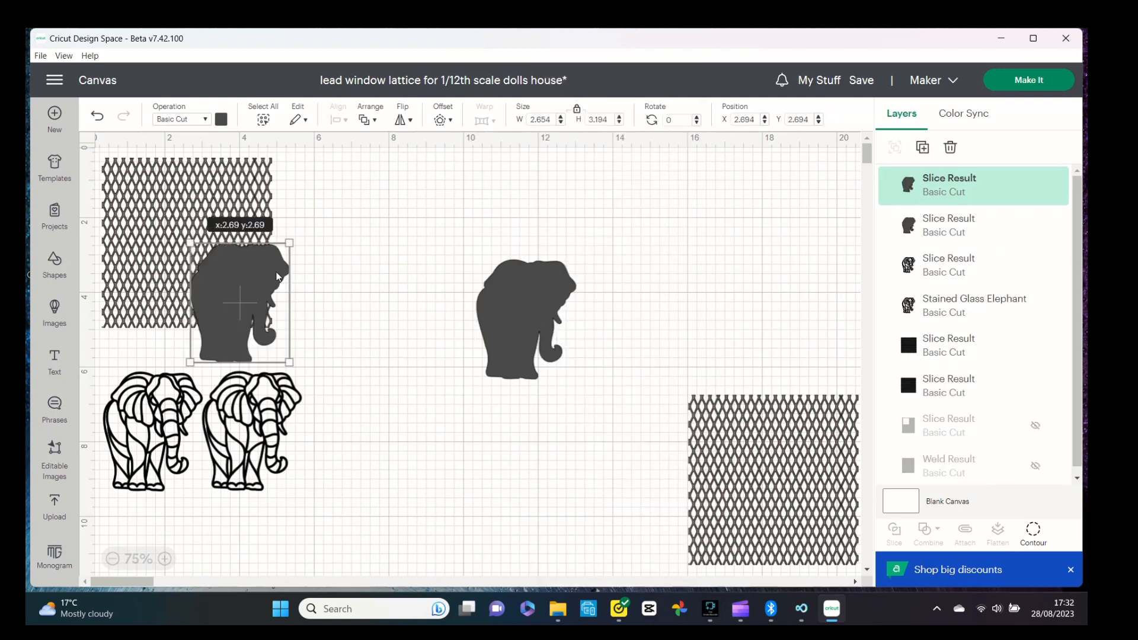
{"action": "left_click_drag", "start_coordinate": [264, 274], "coordinate": [376, 398]}
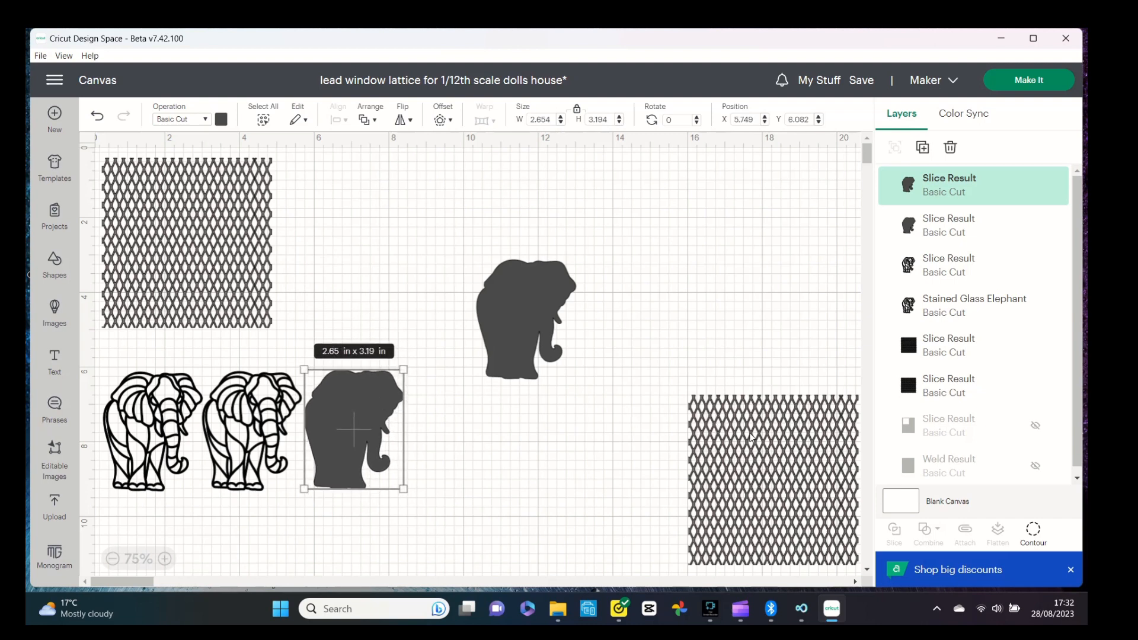
- Move the lower-right lattice to about X 13.53, Y 2.64 and center the original elephant silhouette on it horizontally and vertically
{"action": "left_click_drag", "start_coordinate": [749, 438], "coordinate": [655, 283]}
{"action": "left_click_drag", "start_coordinate": [525, 297], "coordinate": [682, 304]}
{"action": "left_click", "coordinate": [568, 229]}
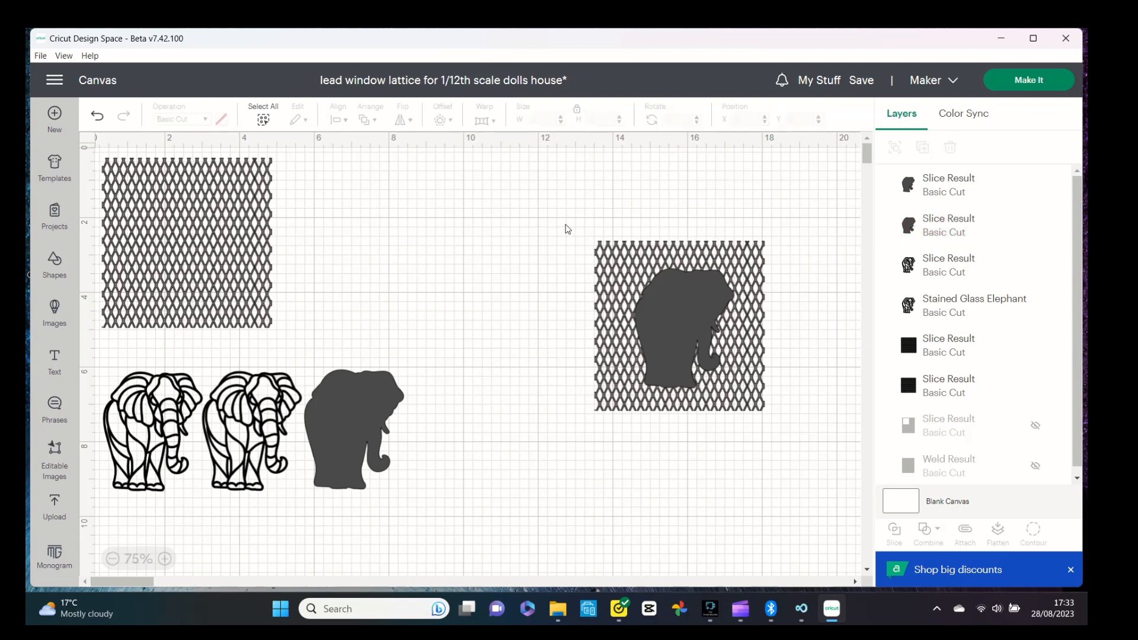
{"action": "left_click_drag", "start_coordinate": [576, 233], "coordinate": [785, 407]}
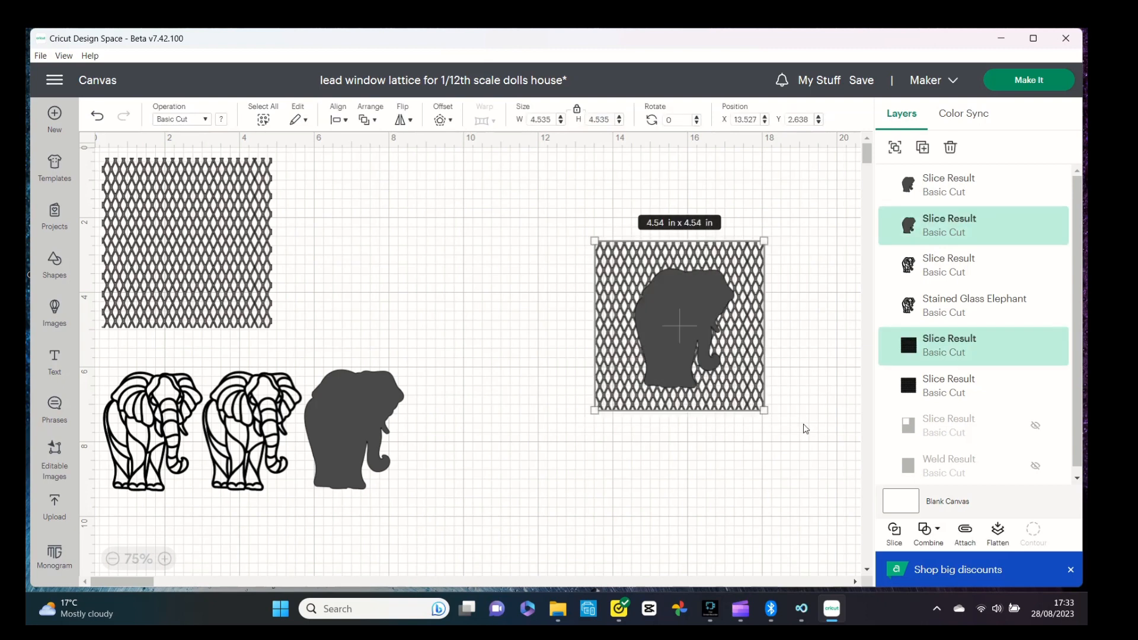
{"action": "left_click", "coordinate": [338, 119]}
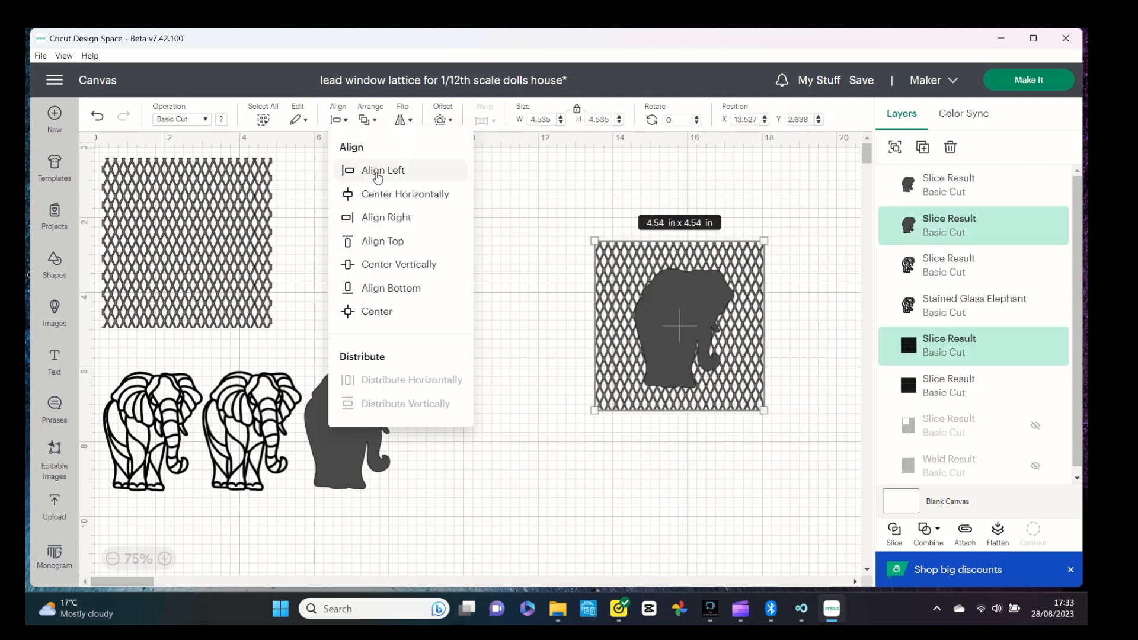
{"action": "left_click", "coordinate": [383, 194]}
{"action": "left_click", "coordinate": [339, 120]}
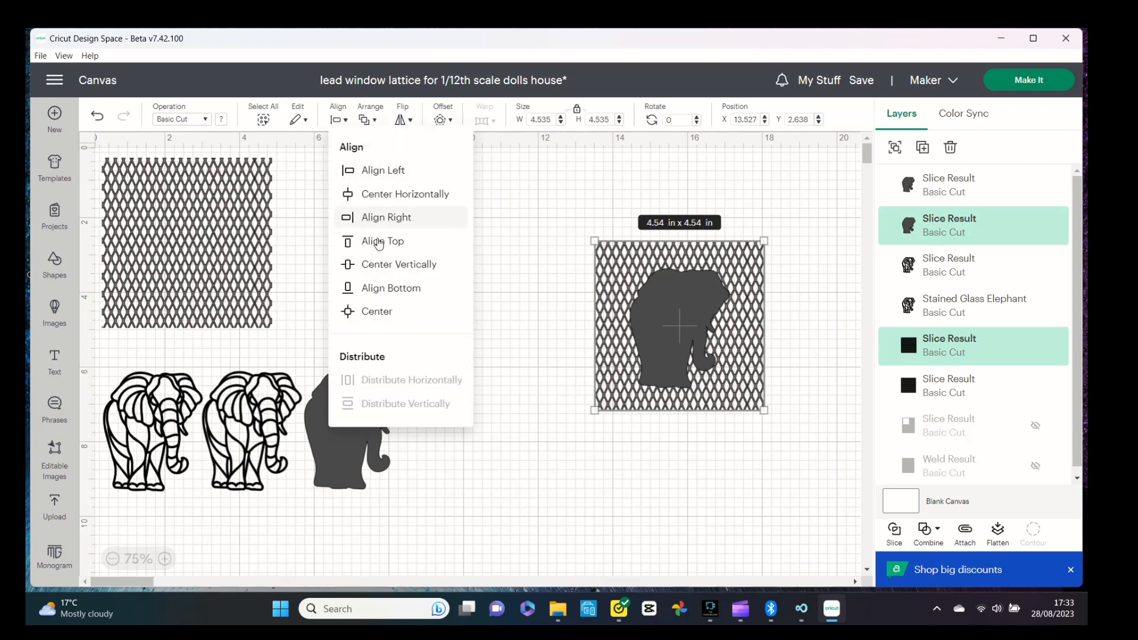
{"action": "left_click", "coordinate": [373, 264]}
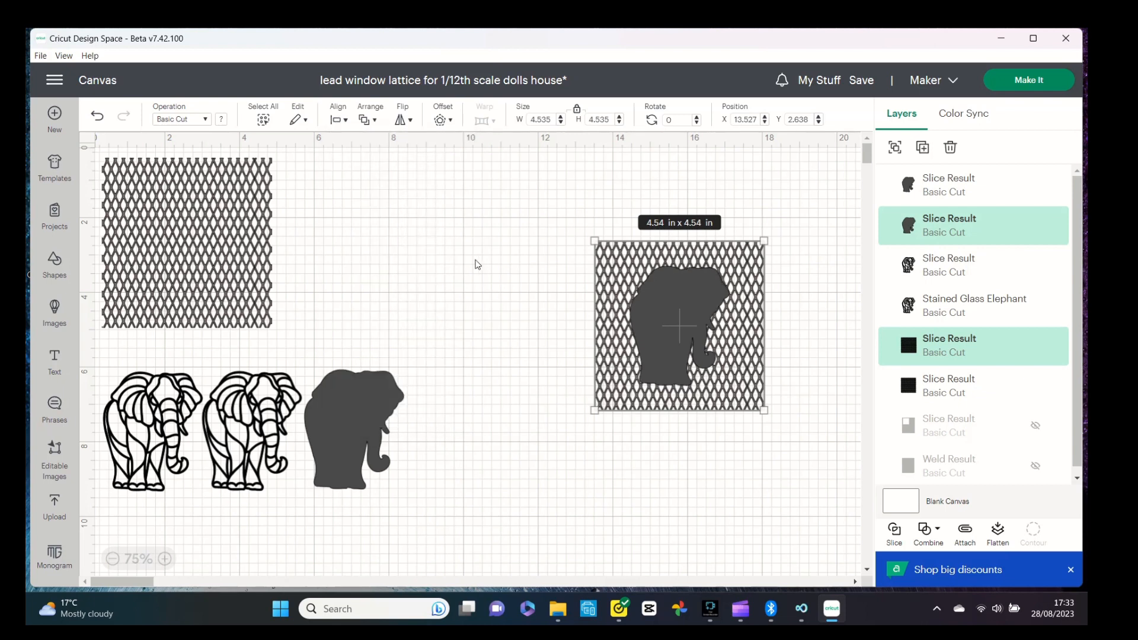
- Slice the elephant silhouette out of the lattice and delete the three leftover elephant-shaped pieces
{"action": "left_click", "coordinate": [894, 533]}
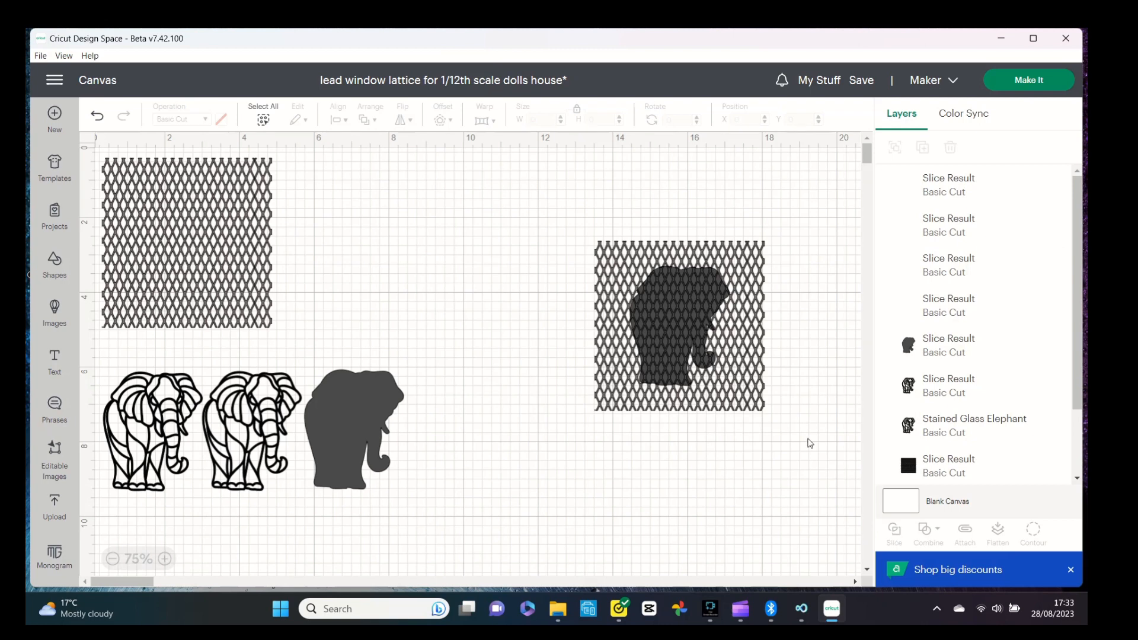
{"action": "left_click", "coordinate": [685, 320]}
{"action": "key", "text": "Delete"}
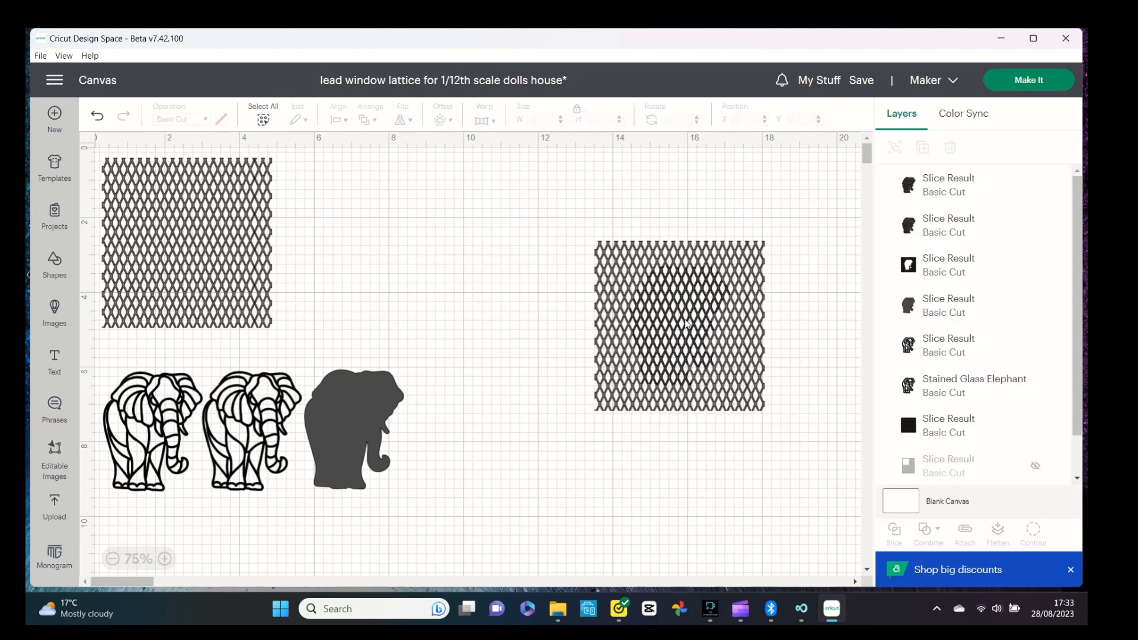
{"action": "left_click", "coordinate": [685, 321]}
{"action": "key", "text": "Delete"}
{"action": "left_click", "coordinate": [685, 322]}
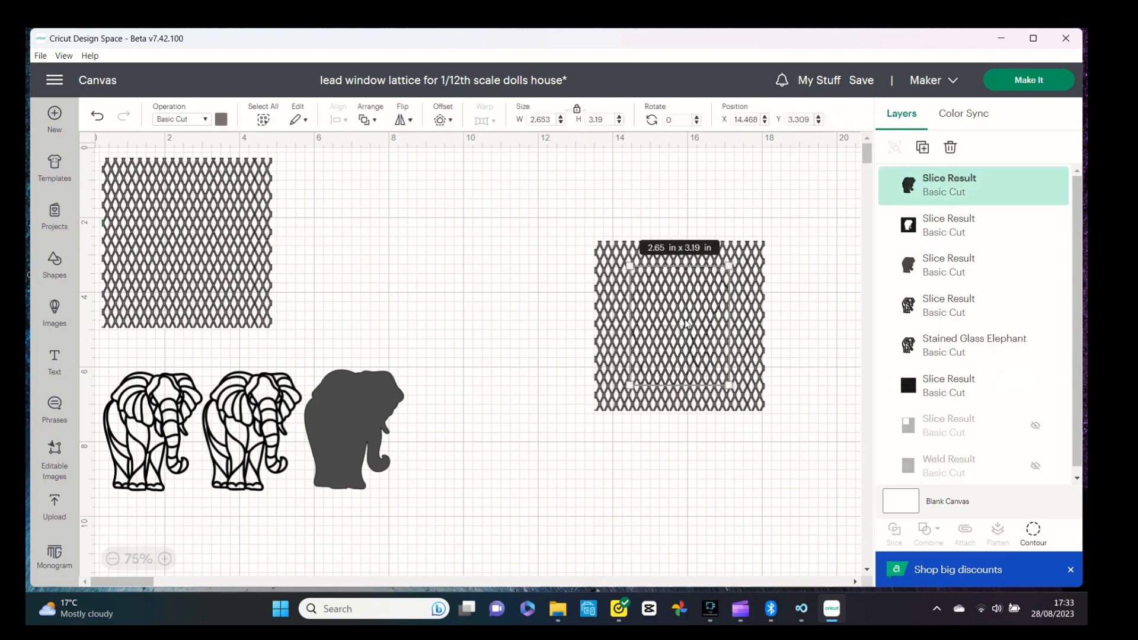
{"action": "key", "text": "Delete"}
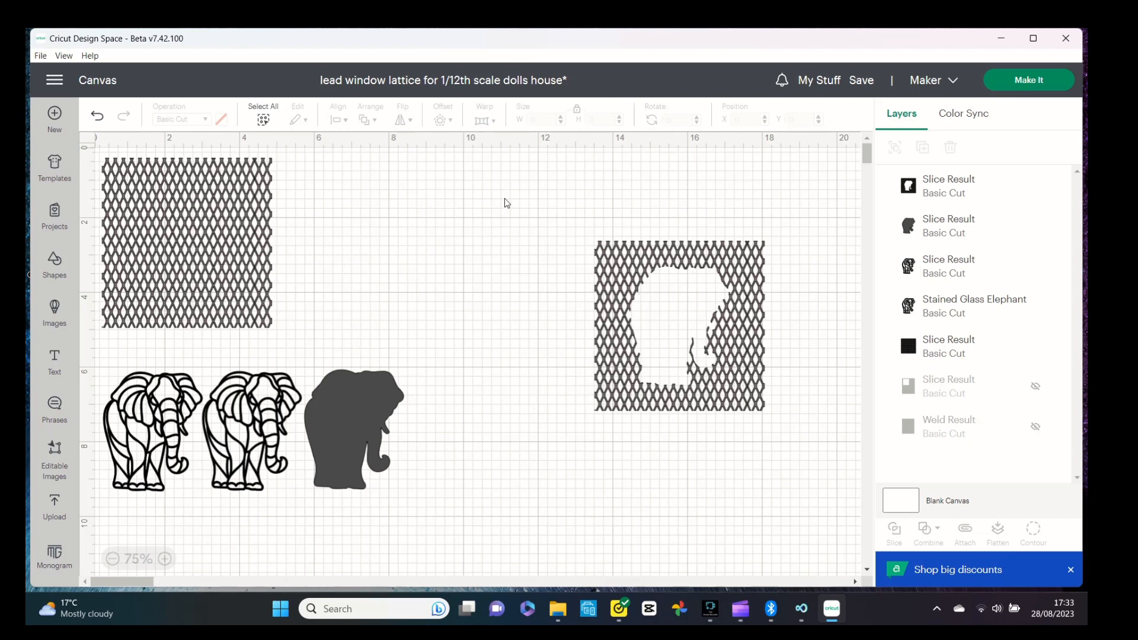
- Duplicate the lattice with the elephant cut-out and place the copy below the outlined elephants at about X 0.19, Y 9.56
{"action": "left_click", "coordinate": [617, 261]}
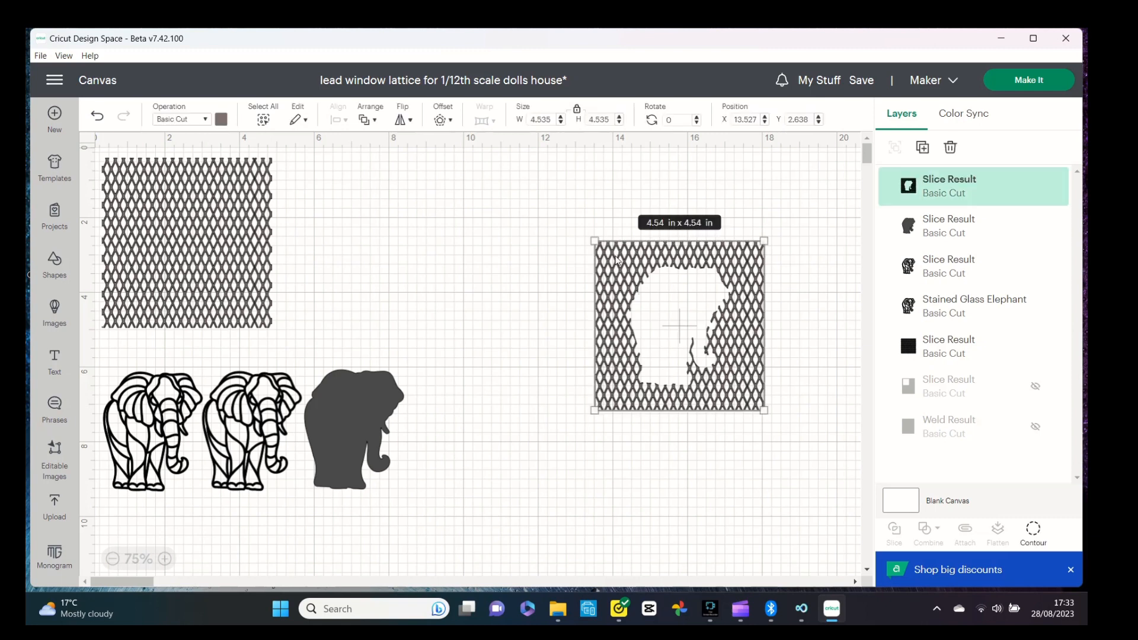
{"action": "right_click", "coordinate": [616, 261]}
{"action": "left_click", "coordinate": [647, 225]}
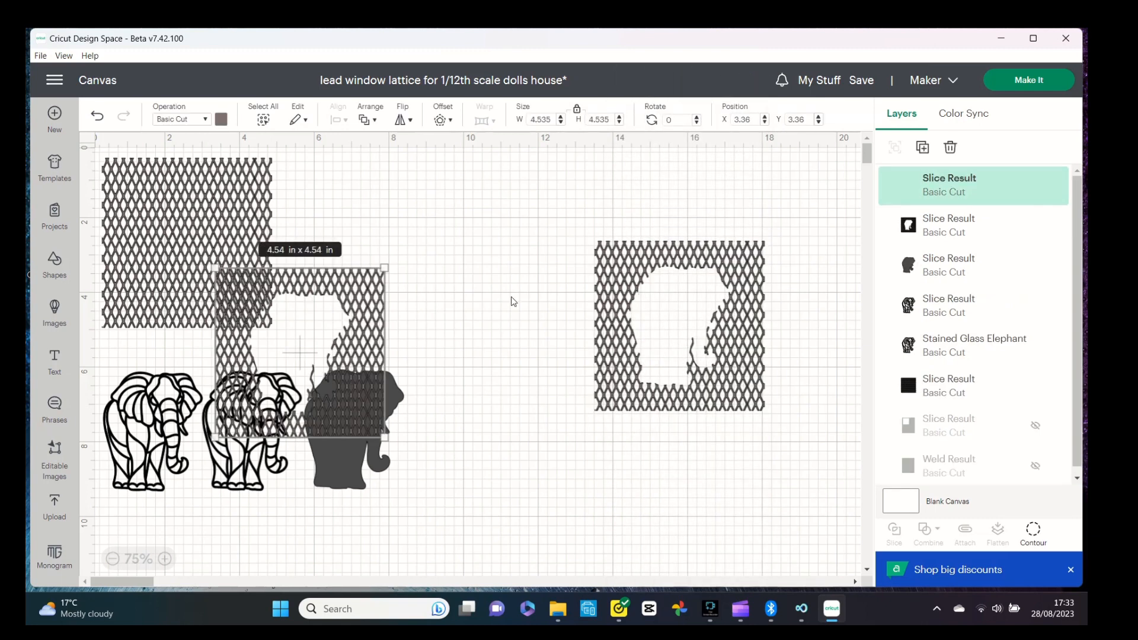
{"action": "left_click_drag", "start_coordinate": [376, 296], "coordinate": [257, 529]}
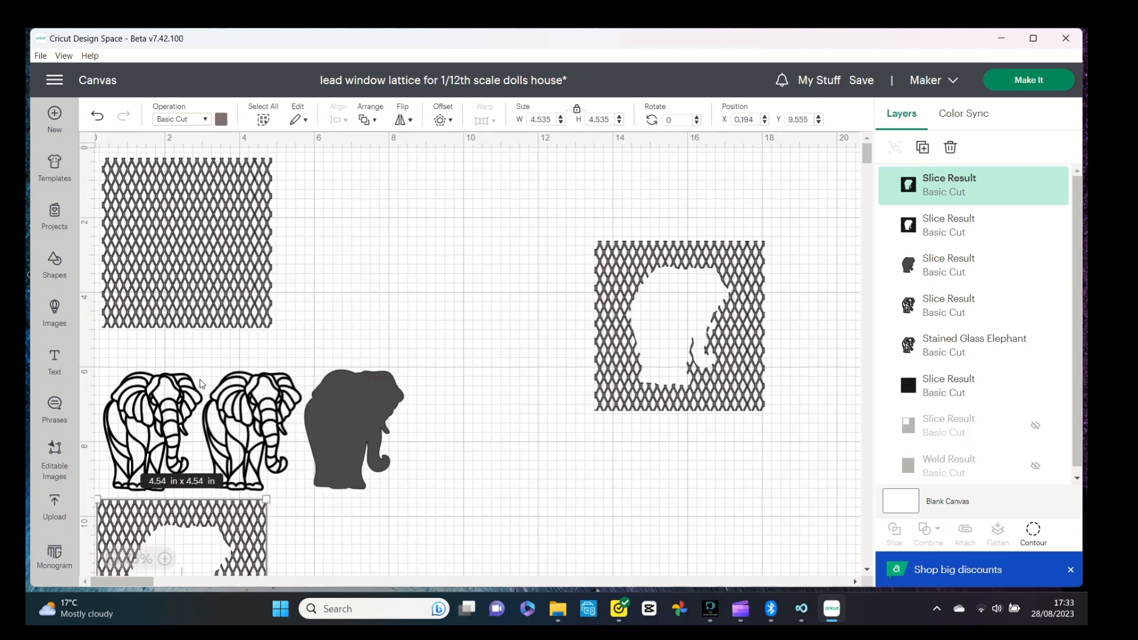
- Insert a circle, enlarge it to about 3.98 in and place it beside the cut-out lattice at about X 9.35, Y 2.67
{"action": "left_click", "coordinate": [55, 262]}
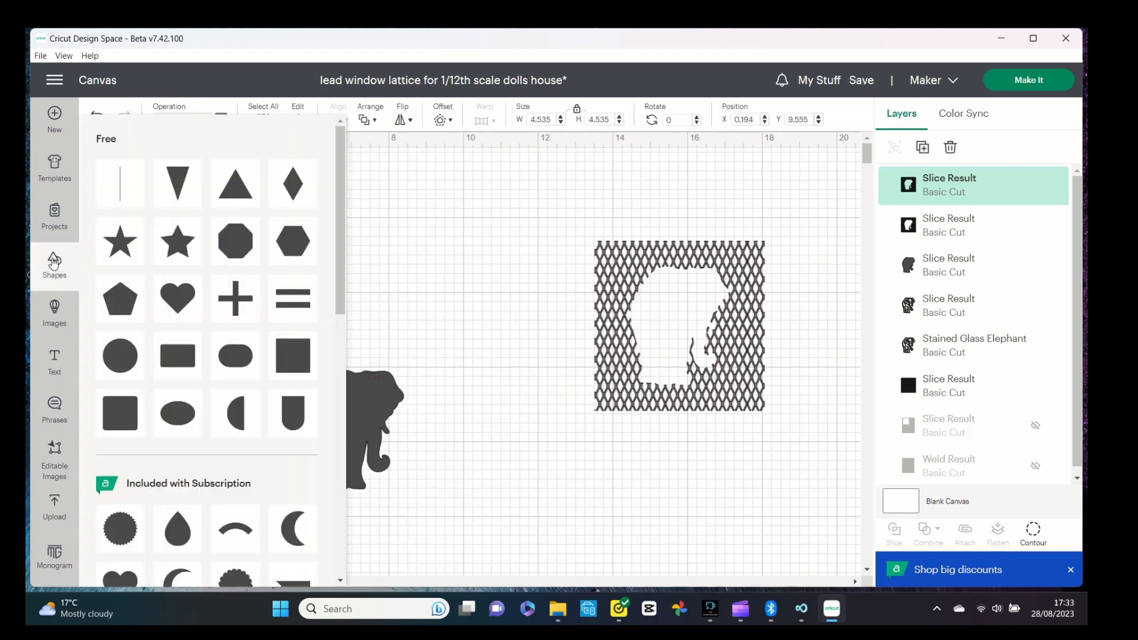
{"action": "left_click", "coordinate": [120, 357]}
{"action": "left_click_drag", "start_coordinate": [274, 320], "coordinate": [483, 270]}
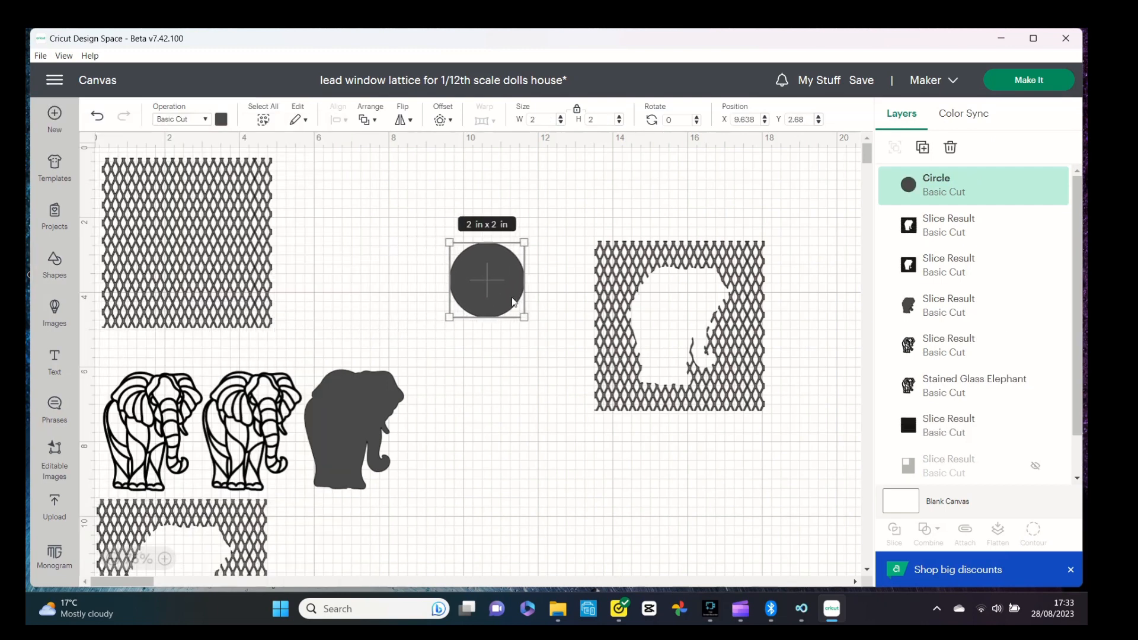
{"action": "left_click_drag", "start_coordinate": [523, 316], "coordinate": [565, 392]}
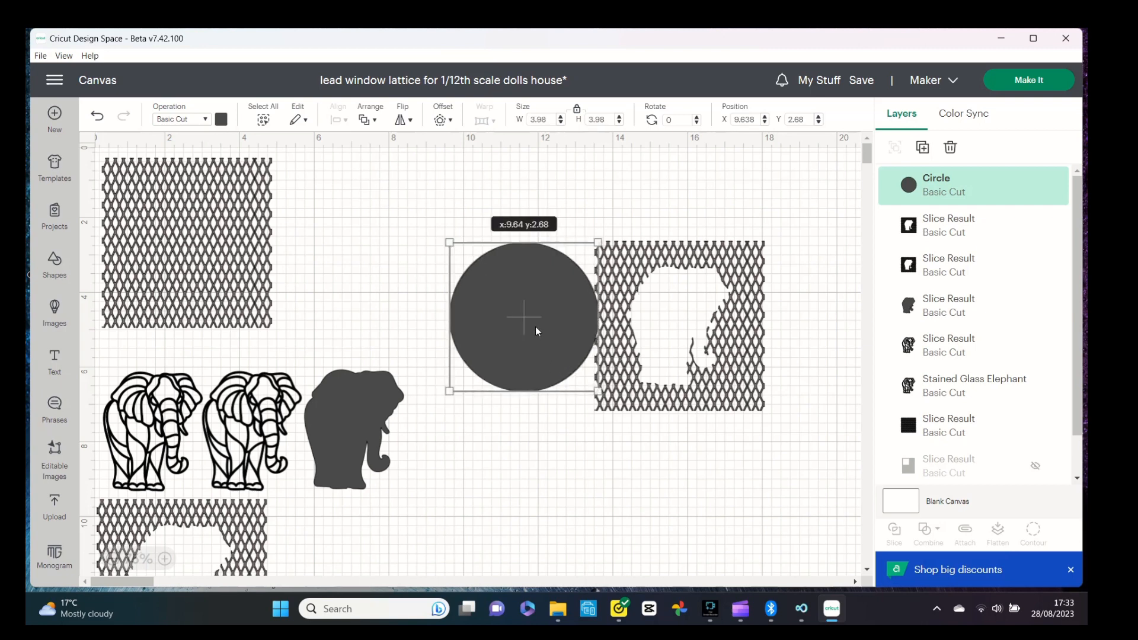
{"action": "left_click_drag", "start_coordinate": [526, 328], "coordinate": [516, 328]}
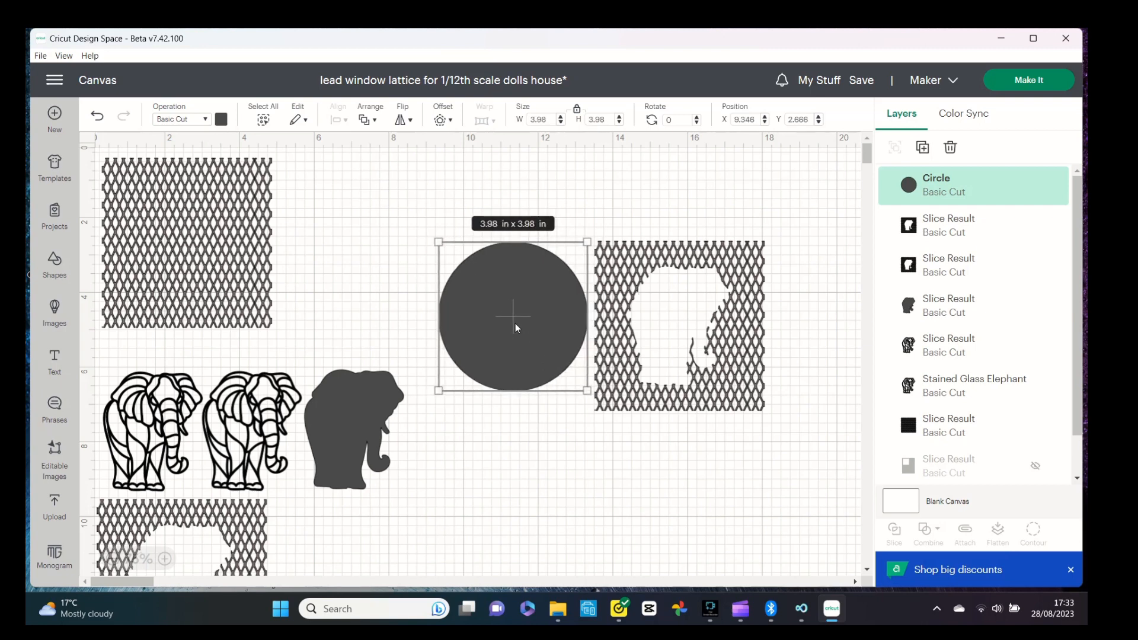
- Send the circle one layer backward and place it over the original cut-out lattice at about X 13.81, Y 2.89
{"action": "right_click", "coordinate": [515, 328]}
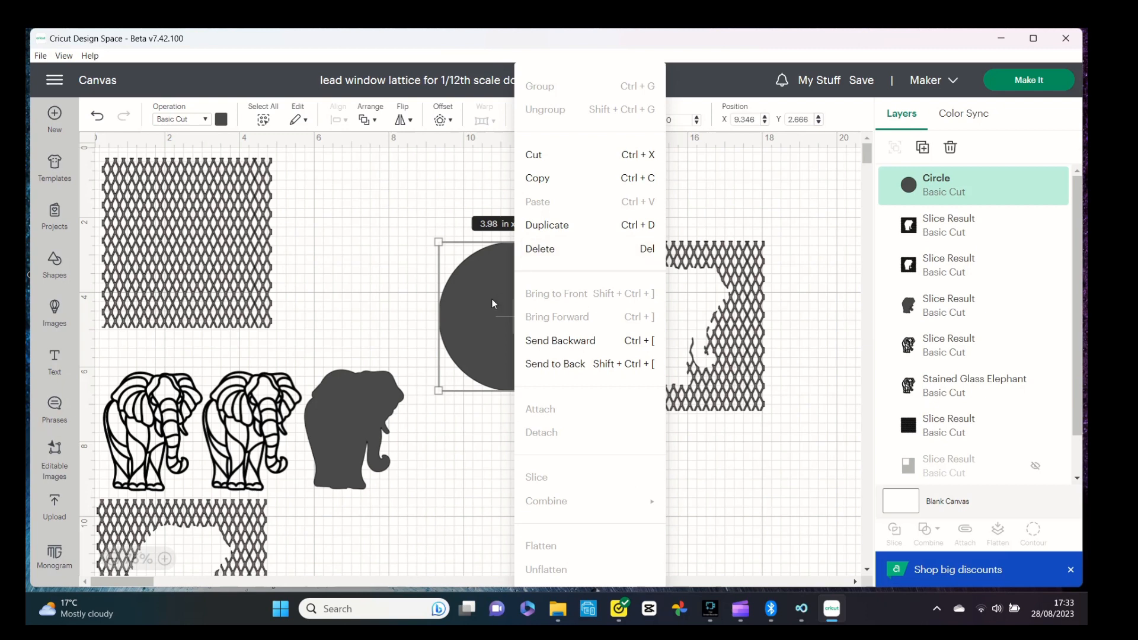
{"action": "left_click", "coordinate": [560, 340]}
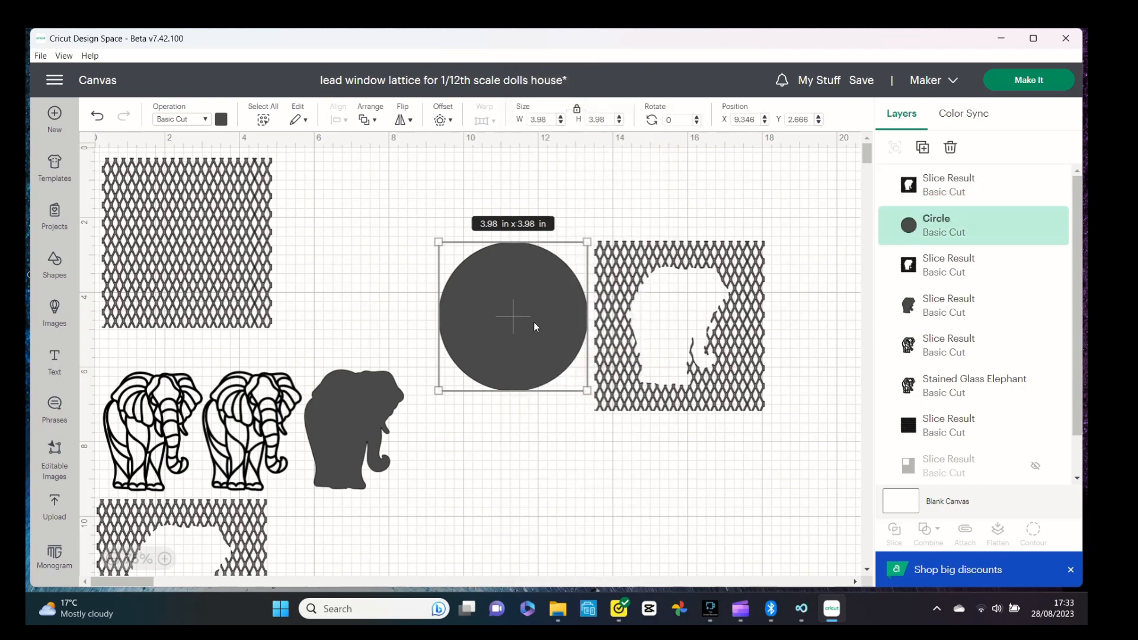
{"action": "left_click_drag", "start_coordinate": [567, 322], "coordinate": [701, 329]}
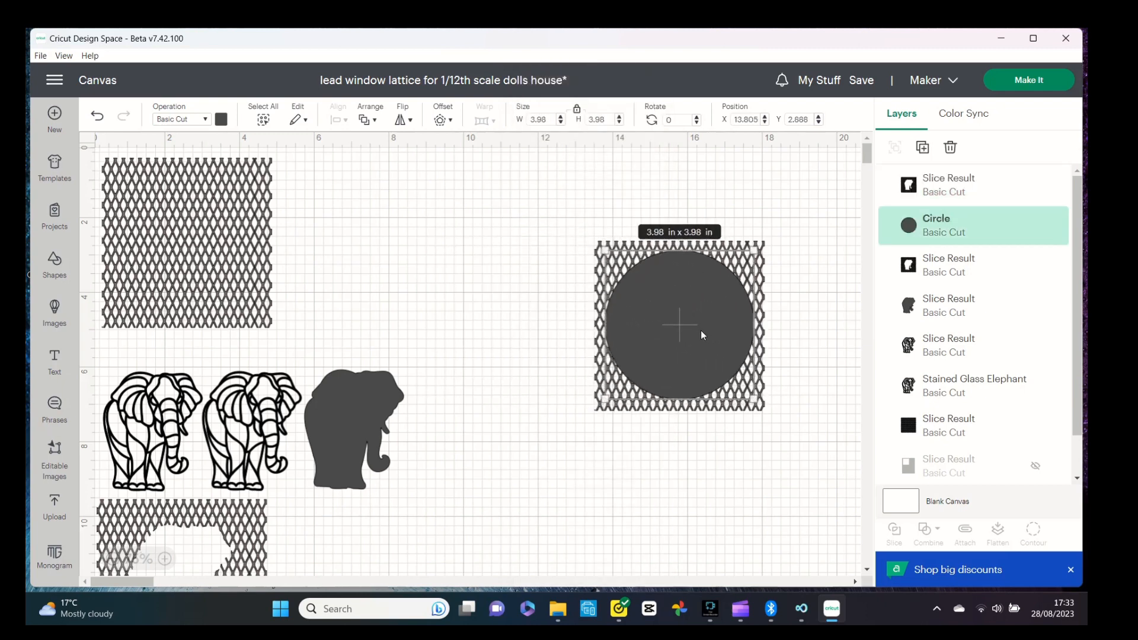
- Send the circle behind the lattice, fine-tune its position to about X 13.76, Y 2.93, and bring it forward one layer
{"action": "right_click", "coordinate": [701, 330]}
{"action": "left_click", "coordinate": [715, 339]}
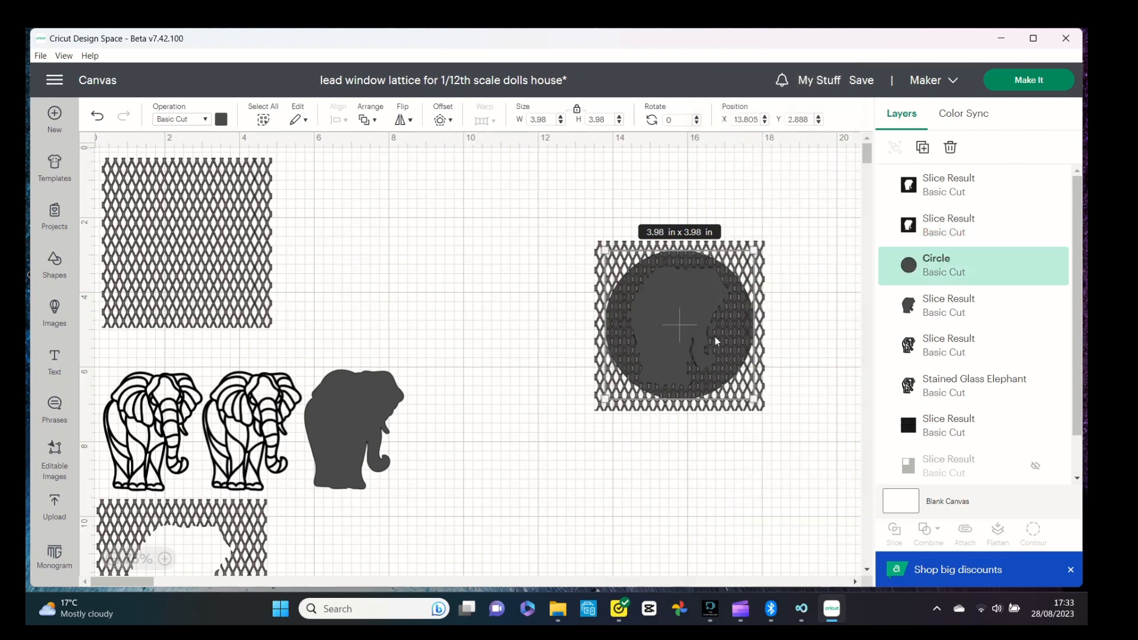
{"action": "left_click_drag", "start_coordinate": [726, 333], "coordinate": [724, 333]}
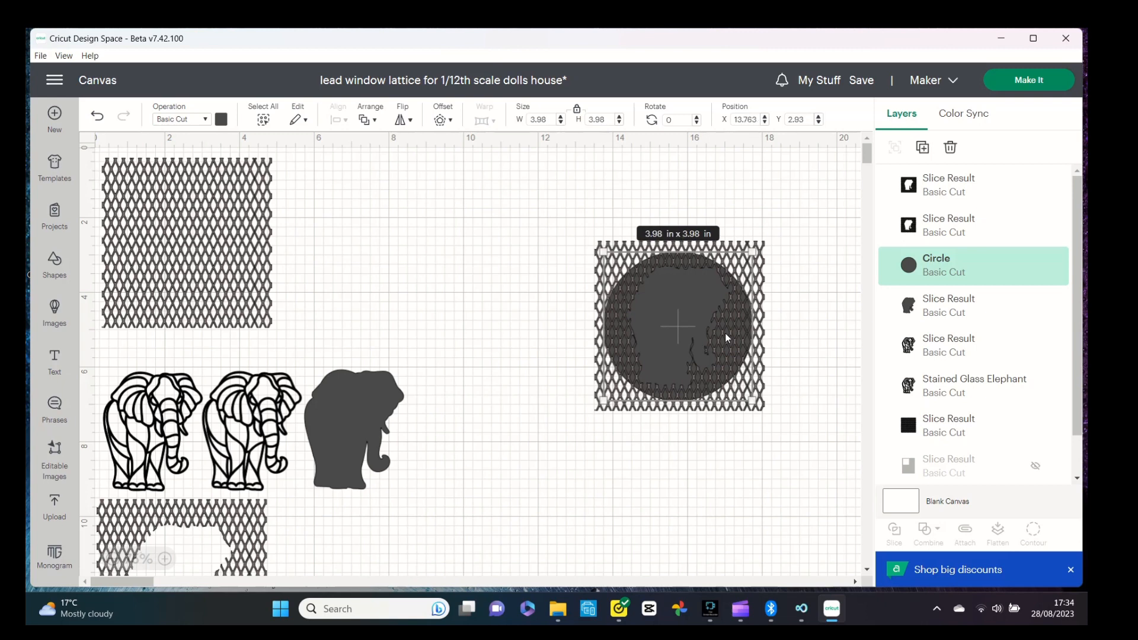
{"action": "right_click", "coordinate": [724, 333]}
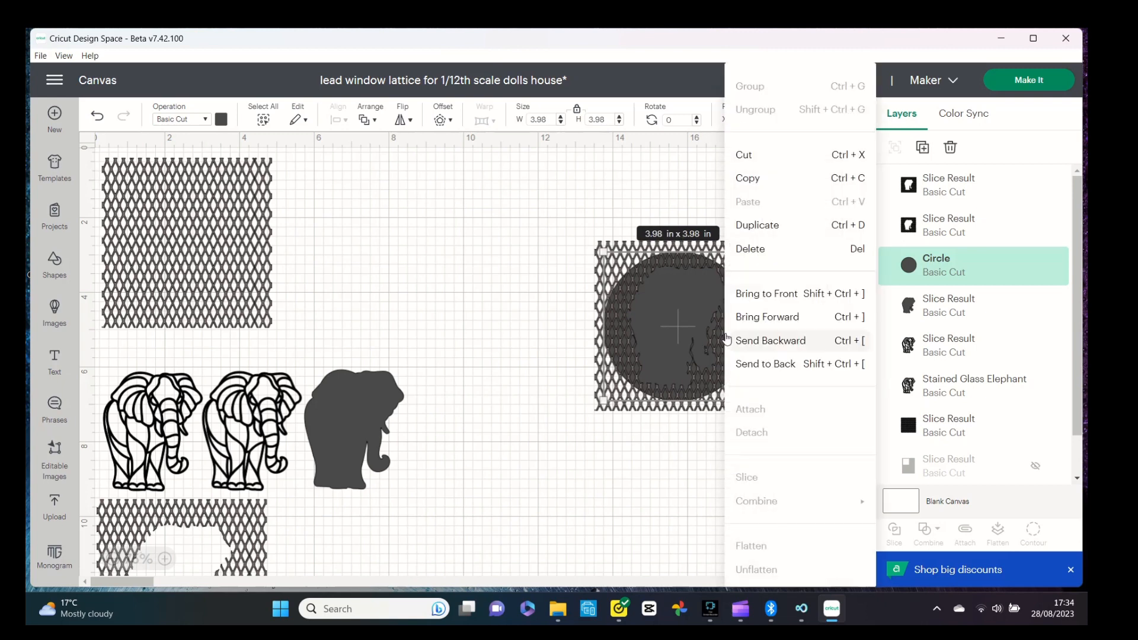
{"action": "left_click", "coordinate": [762, 318]}
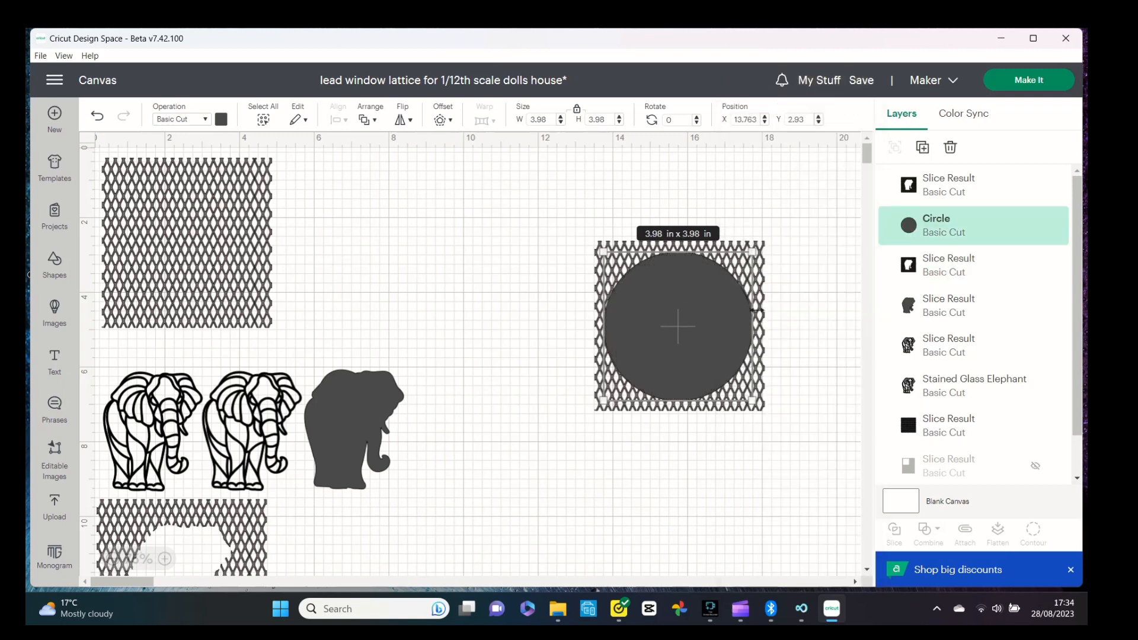
- Try slicing the lattice with the elephant cut-out using the circle, and undo that slice
{"action": "left_click", "coordinate": [565, 237]}
{"action": "left_click_drag", "start_coordinate": [573, 220], "coordinate": [771, 425]}
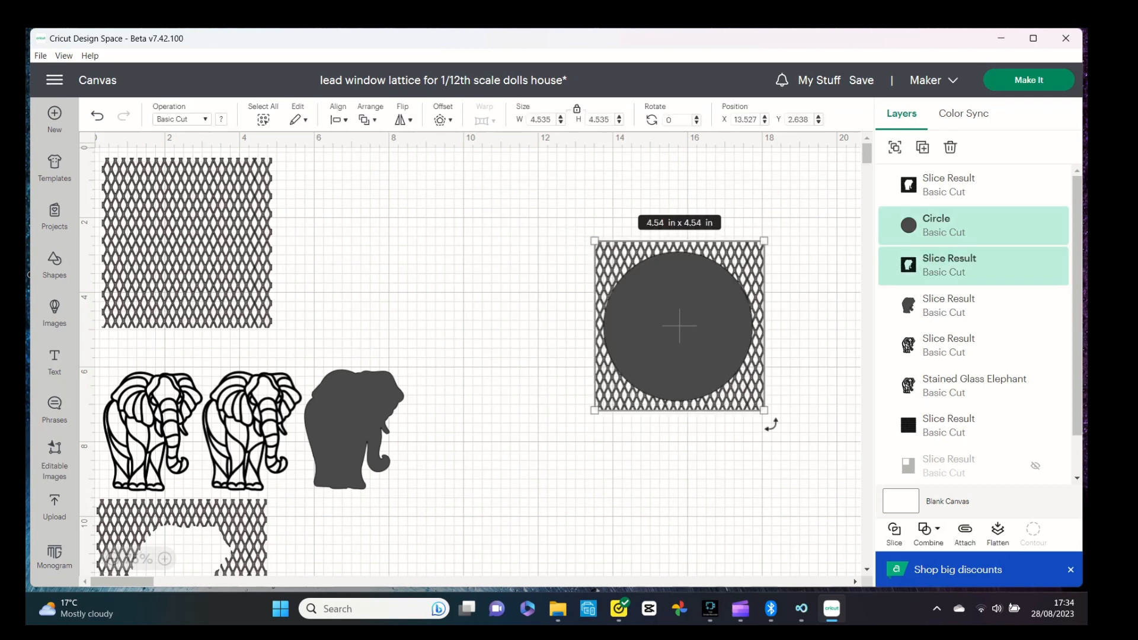
{"action": "left_click", "coordinate": [897, 534]}
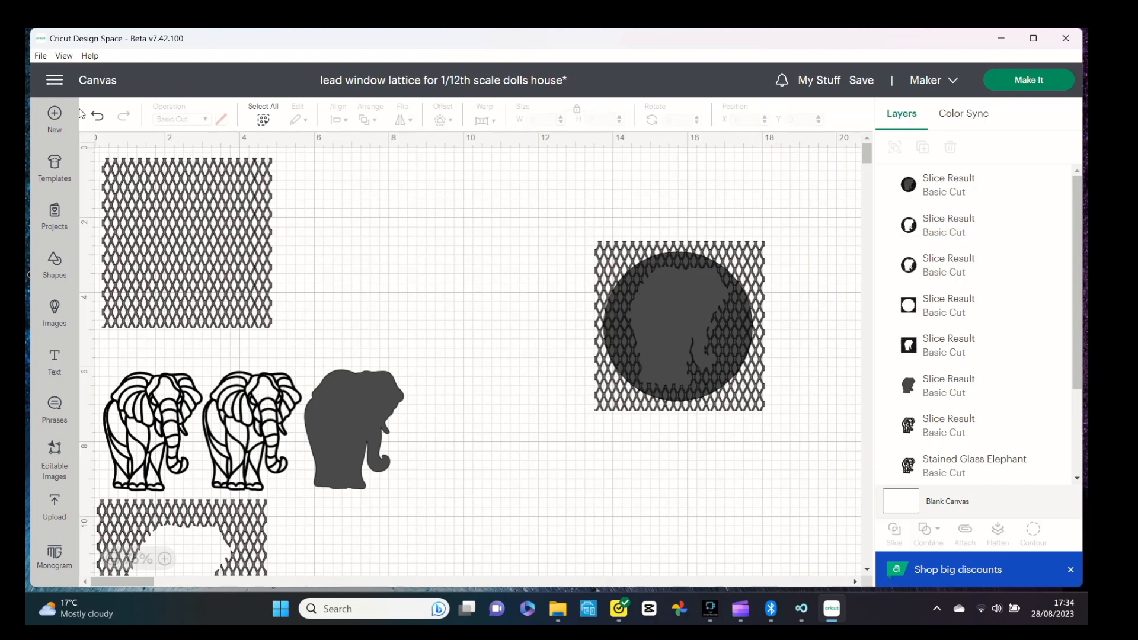
{"action": "left_click", "coordinate": [97, 117]}
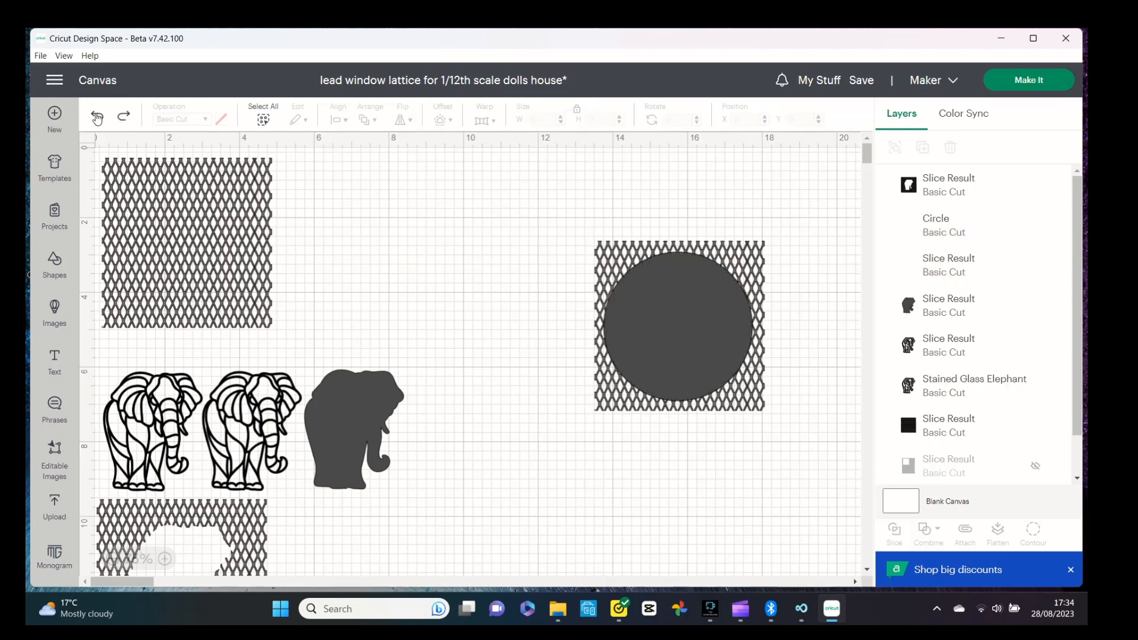
- Duplicate the circle on the lattice and place the copy beside the full lattice at about X 5.15, Y 0.9
{"action": "left_click", "coordinate": [673, 324]}
{"action": "right_click", "coordinate": [673, 324]}
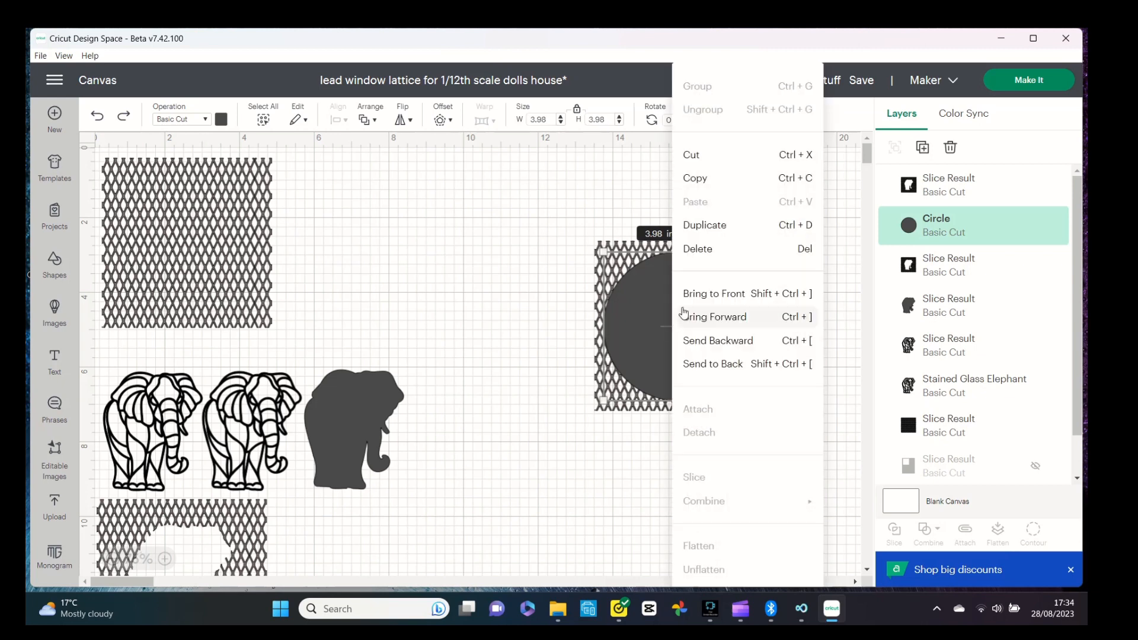
{"action": "left_click", "coordinate": [712, 233]}
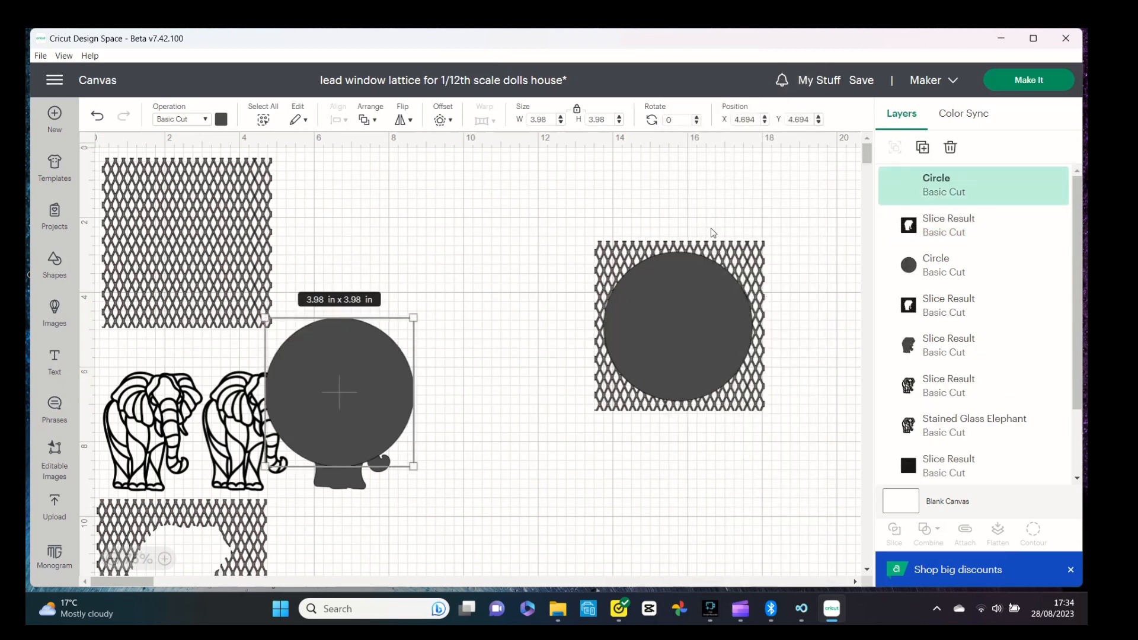
{"action": "left_click_drag", "start_coordinate": [370, 368], "coordinate": [388, 231]}
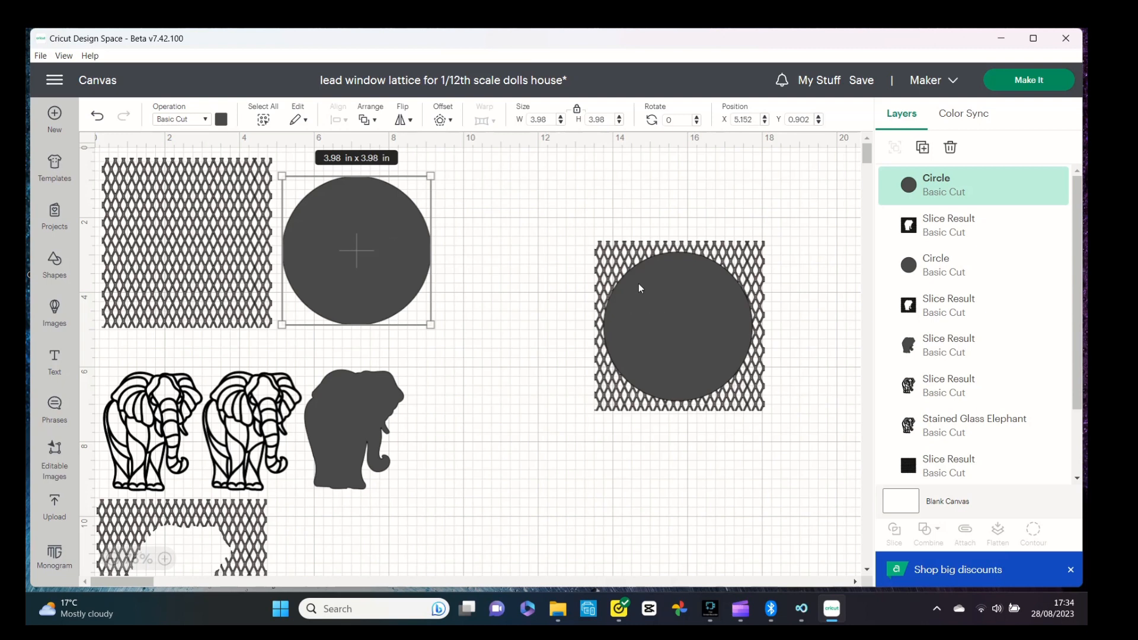
- Slice the elephant cut-out lattice with the overlapping circle, separate the resulting pieces and delete the solid circle piece
{"action": "left_click_drag", "start_coordinate": [576, 222], "coordinate": [711, 377]}
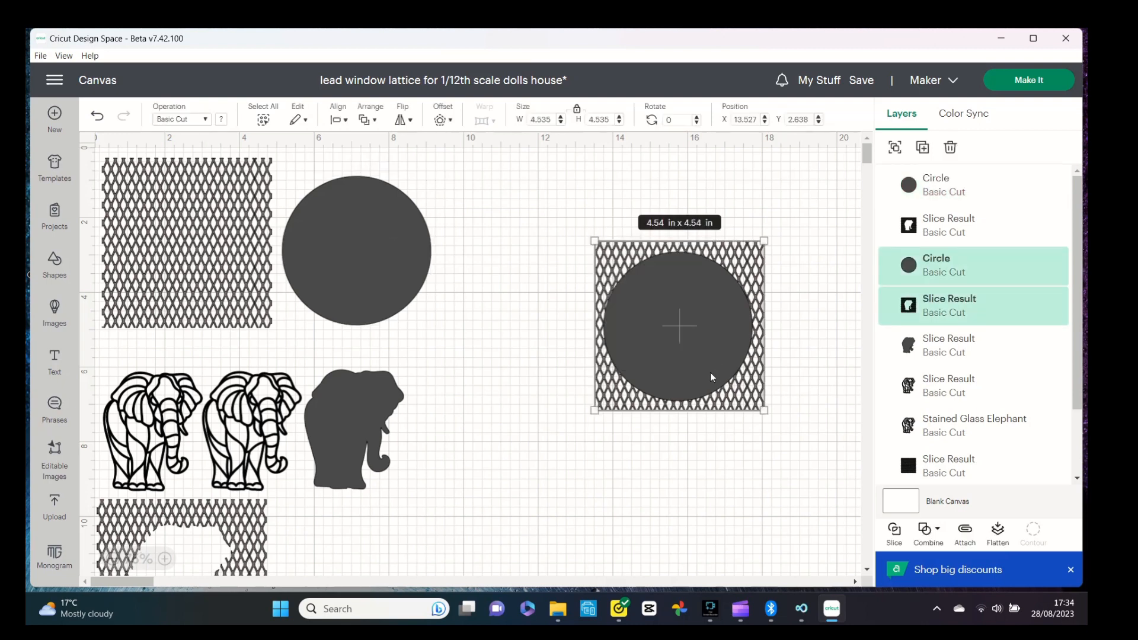
{"action": "left_click", "coordinate": [895, 529]}
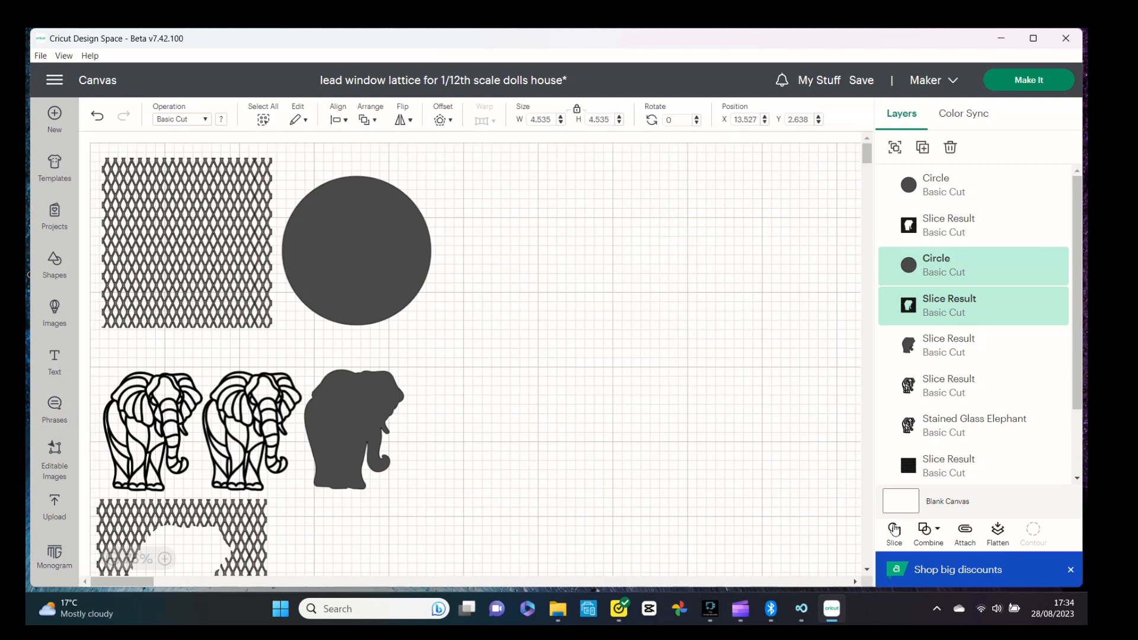
{"action": "left_click_drag", "start_coordinate": [762, 298], "coordinate": [600, 454]}
{"action": "left_click", "coordinate": [745, 333]}
{"action": "left_click_drag", "start_coordinate": [745, 333], "coordinate": [823, 496]}
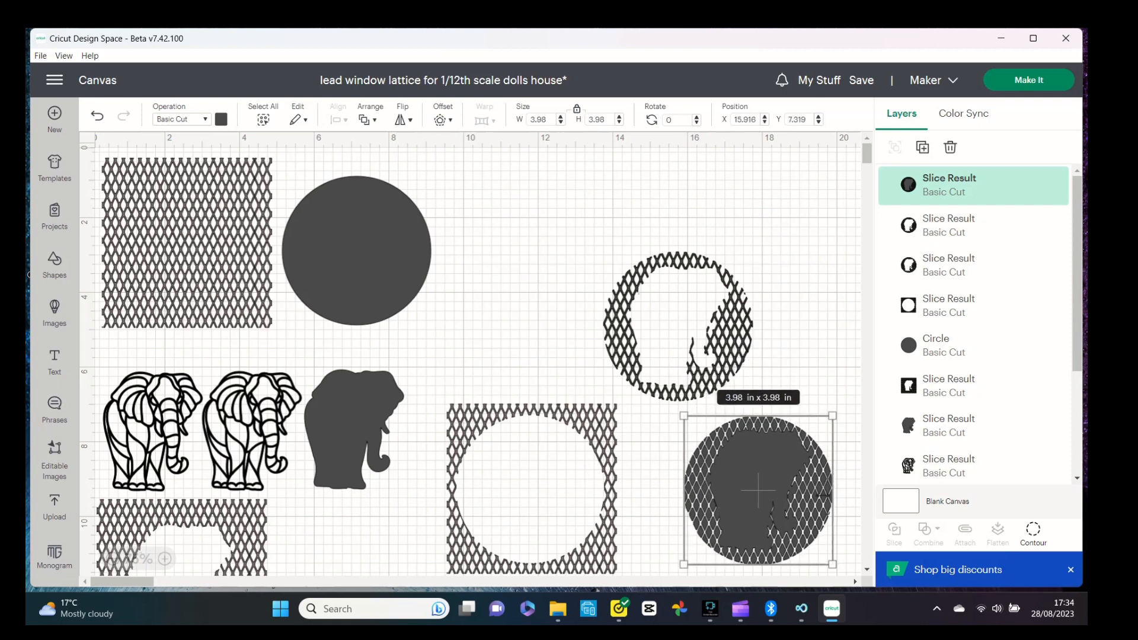
{"action": "key", "text": "Delete"}
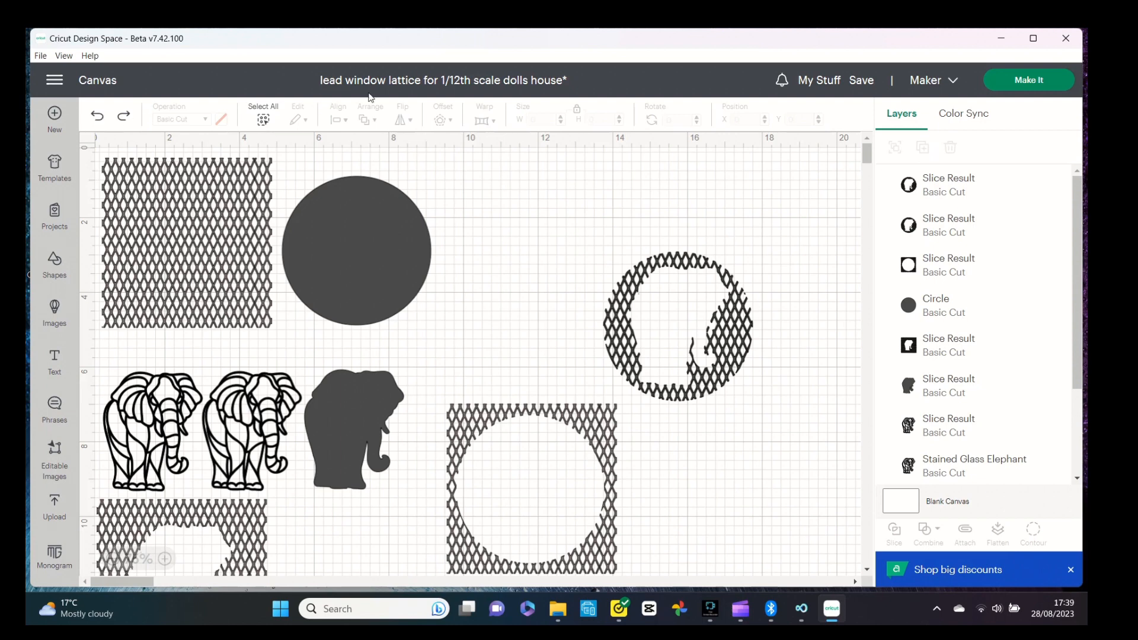
- Move the front round elephant cut-out lattice off its copy to an empty area below it
{"action": "left_click", "coordinate": [660, 267]}
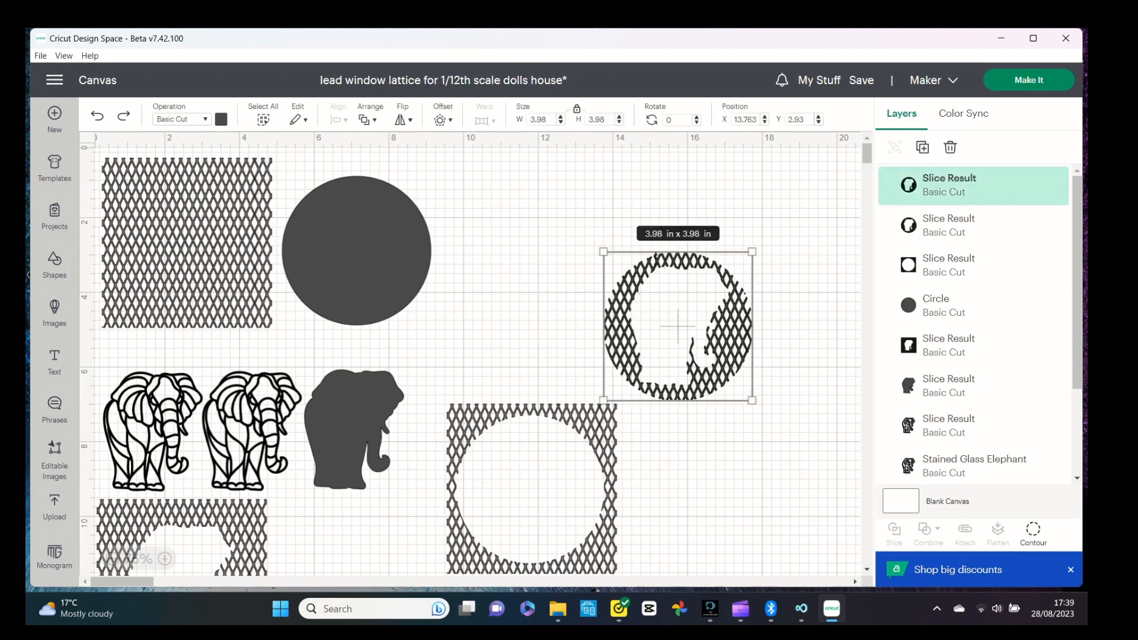
{"action": "left_click", "coordinate": [635, 198]}
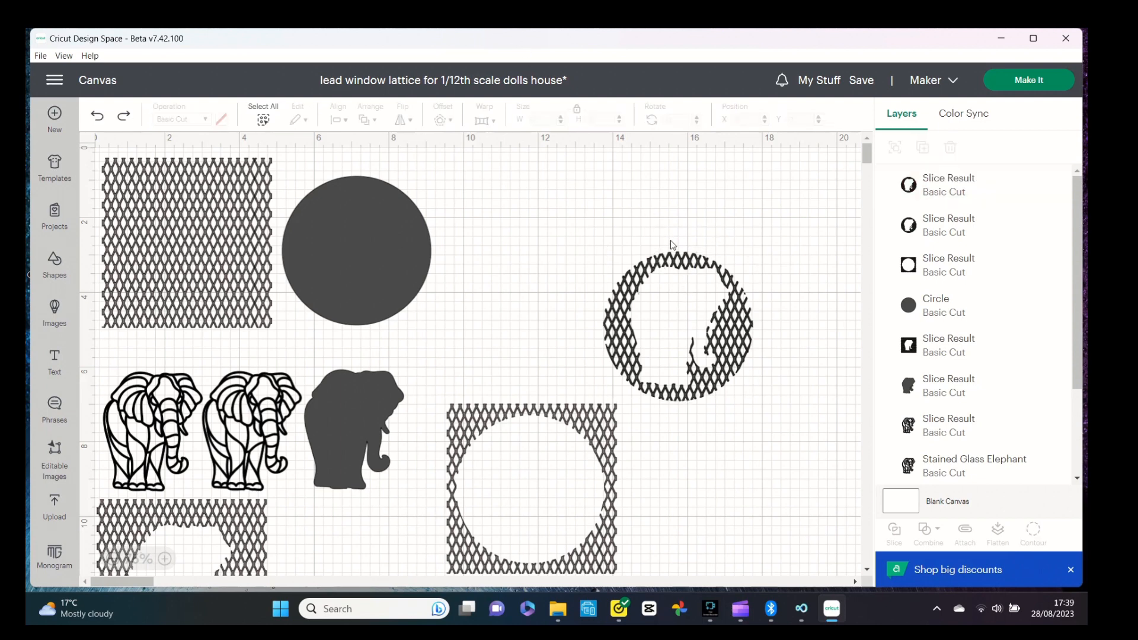
{"action": "left_click_drag", "start_coordinate": [676, 259], "coordinate": [511, 270]}
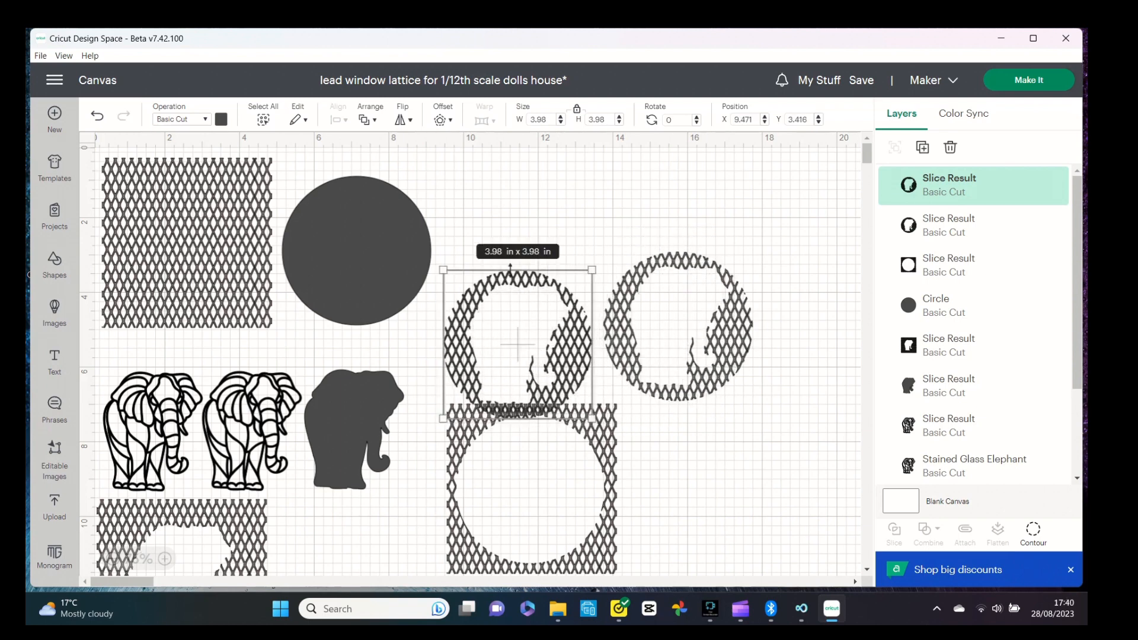
{"action": "left_click_drag", "start_coordinate": [514, 288], "coordinate": [714, 430]}
- Delete the square lattice frame with the round hole and move the upper round lattice to about X 12.94, Y 1.44
{"action": "left_click", "coordinate": [580, 416]}
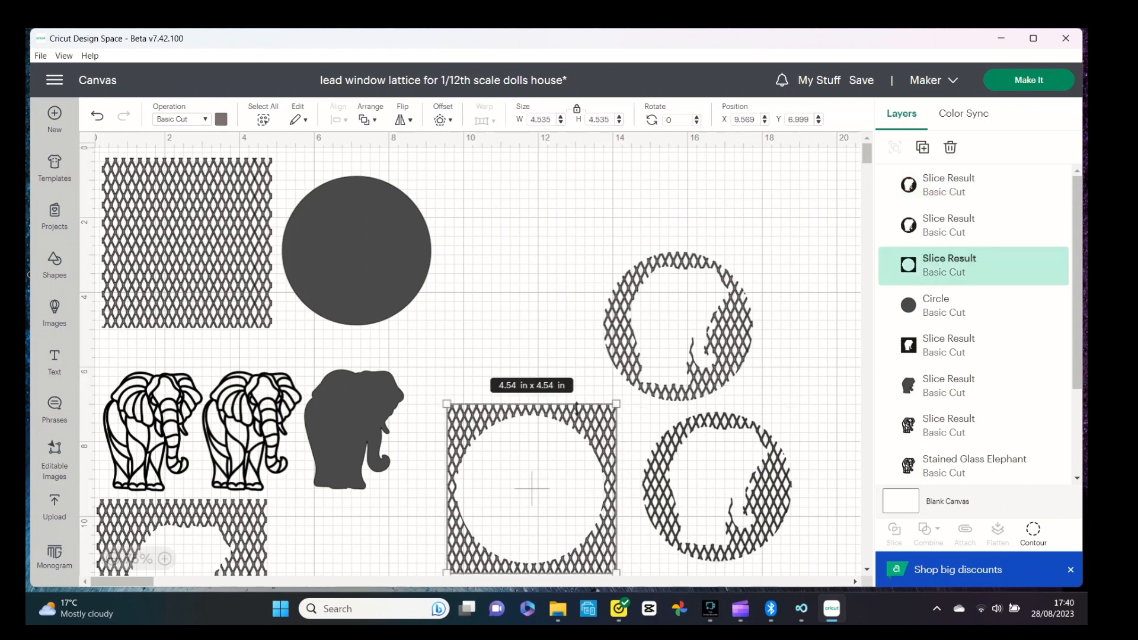
{"action": "key", "text": "Delete"}
{"action": "left_click_drag", "start_coordinate": [619, 300], "coordinate": [589, 243]}
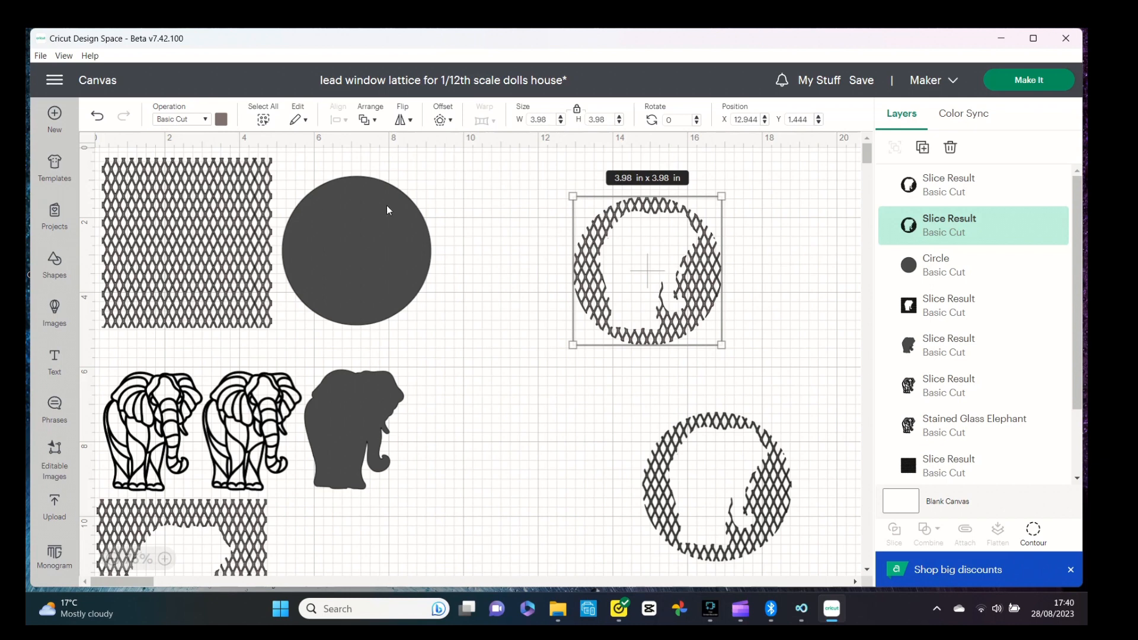
- Duplicate the solid circle and place the copy below the elephant silhouette at about X 7.36, Y 8.93
{"action": "left_click", "coordinate": [351, 202]}
{"action": "right_click", "coordinate": [351, 201]}
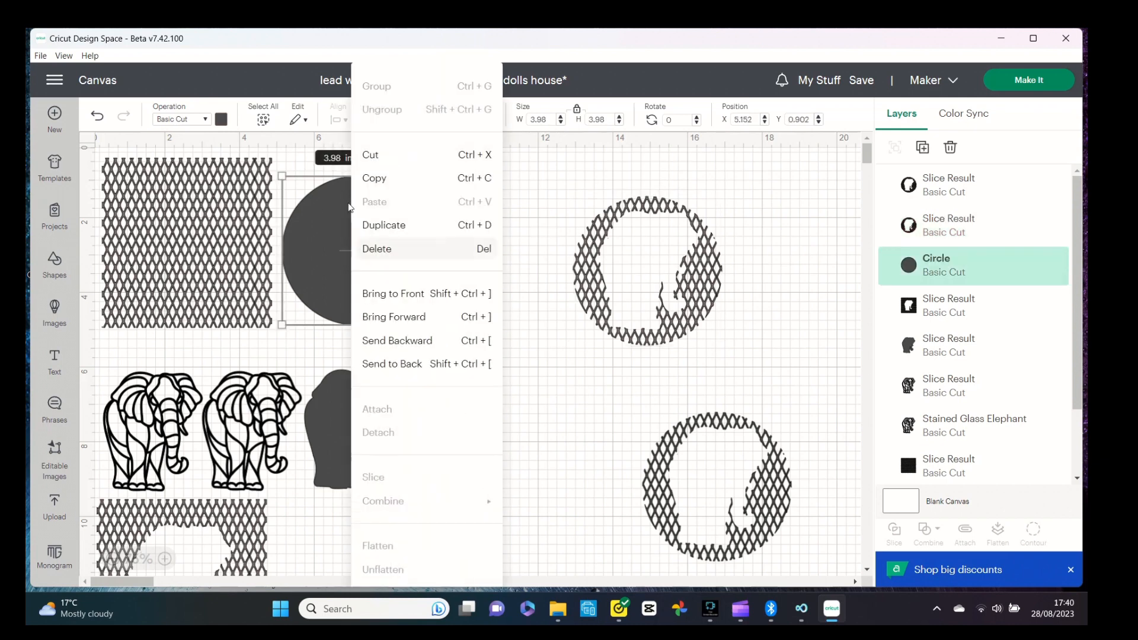
{"action": "left_click", "coordinate": [387, 222]}
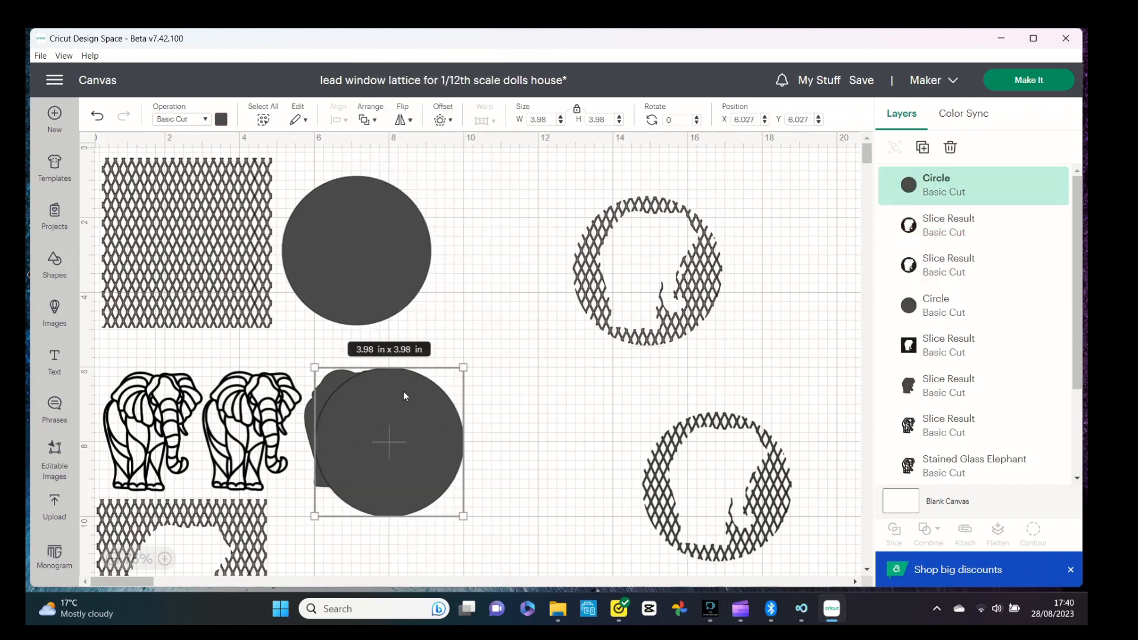
{"action": "left_click_drag", "start_coordinate": [405, 396], "coordinate": [455, 504]}
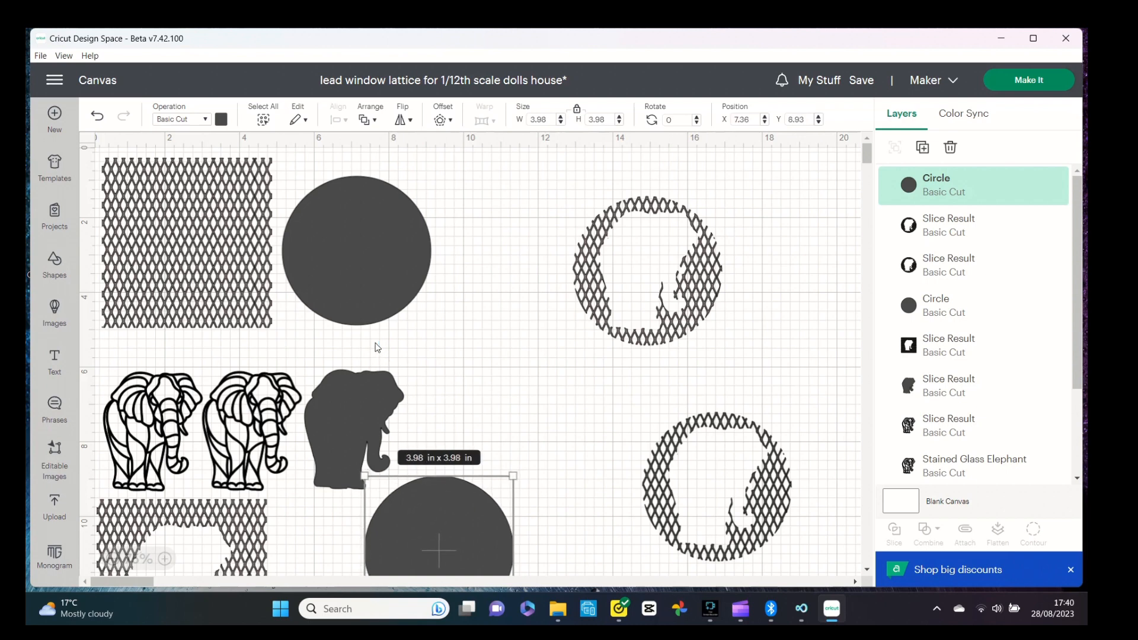
- Create an inward offset of the upper solid circle, about 3.59 in across, with rounded corners
{"action": "left_click", "coordinate": [368, 260]}
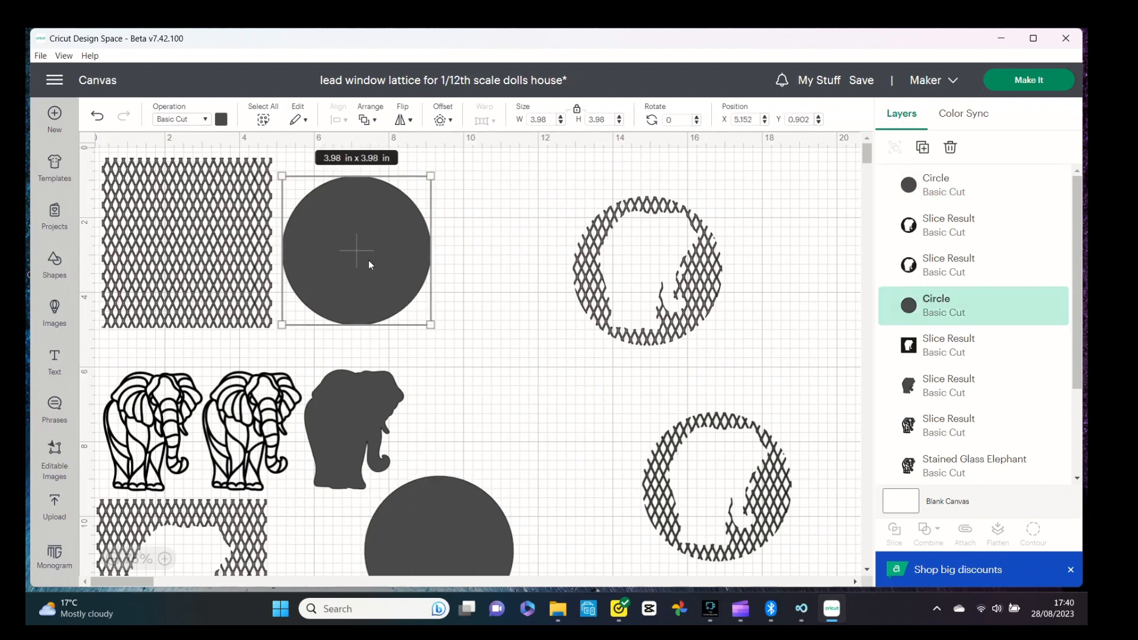
{"action": "left_click", "coordinate": [440, 120]}
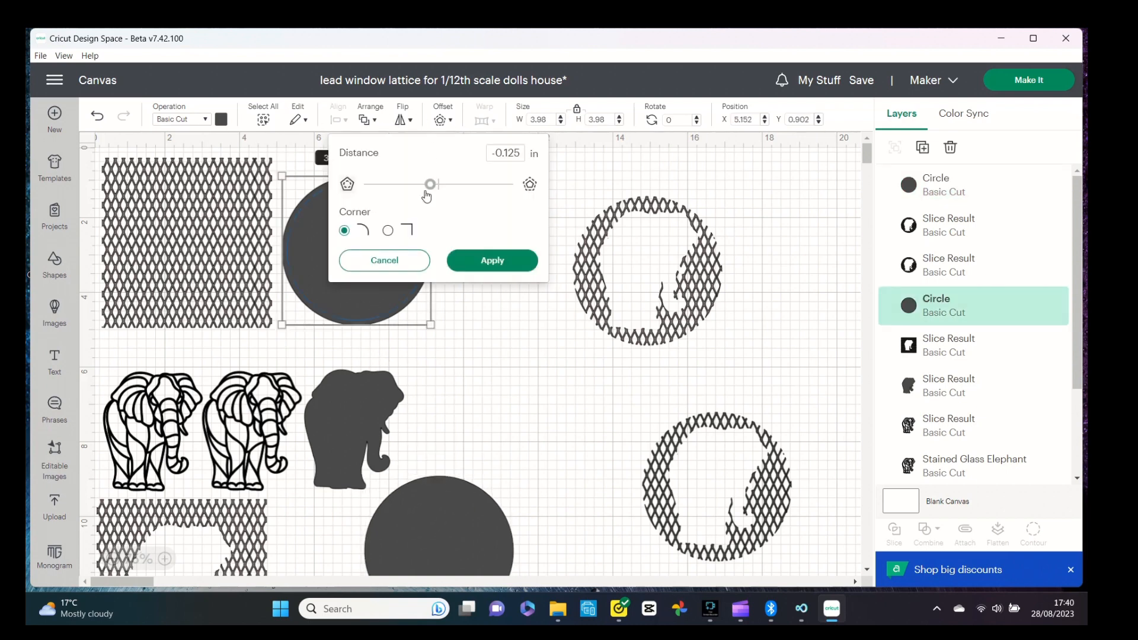
{"action": "left_click_drag", "start_coordinate": [430, 187], "coordinate": [426, 189]}
{"action": "left_click", "coordinate": [489, 265]}
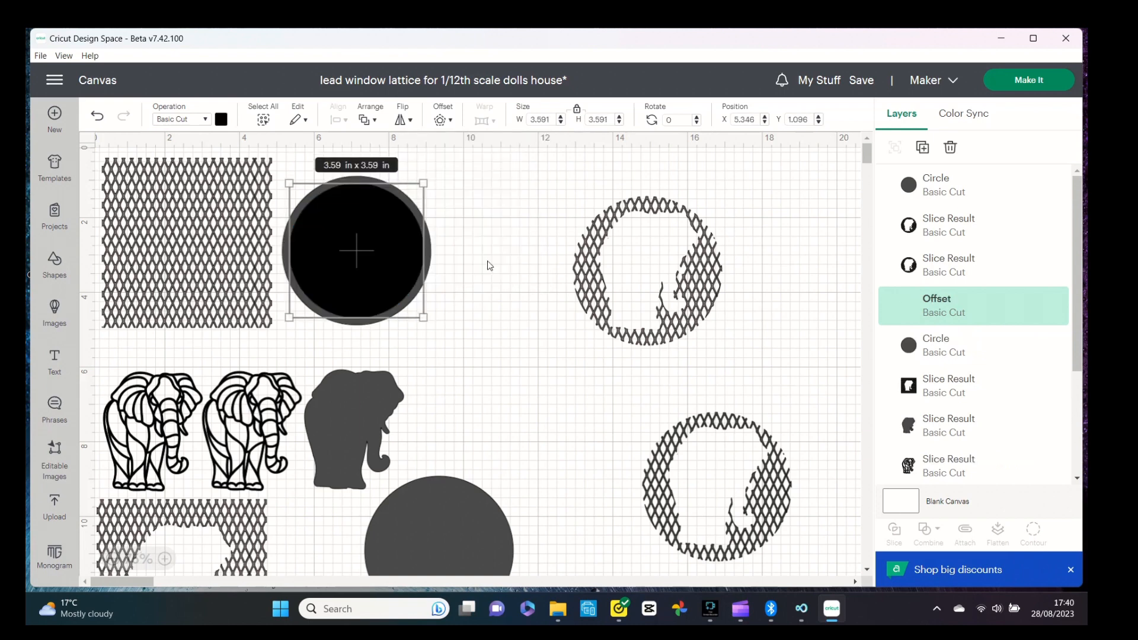
{"action": "left_click", "coordinate": [489, 262]}
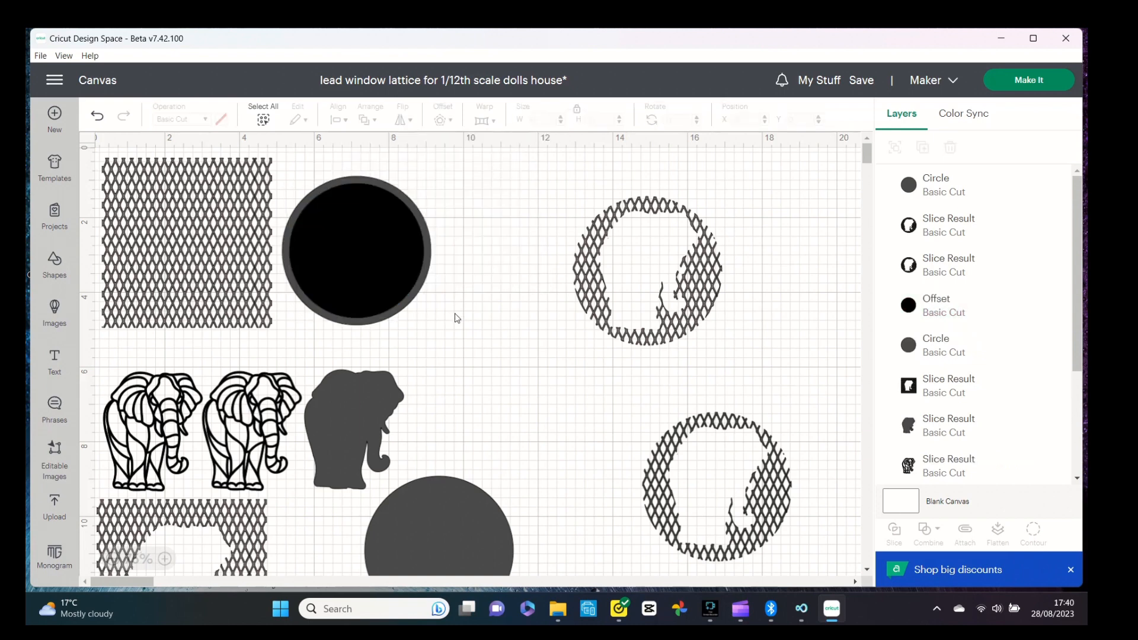
- Slice the circle with its inner offset and delete the inner discs so a ring is left
{"action": "left_click_drag", "start_coordinate": [457, 316], "coordinate": [372, 207]}
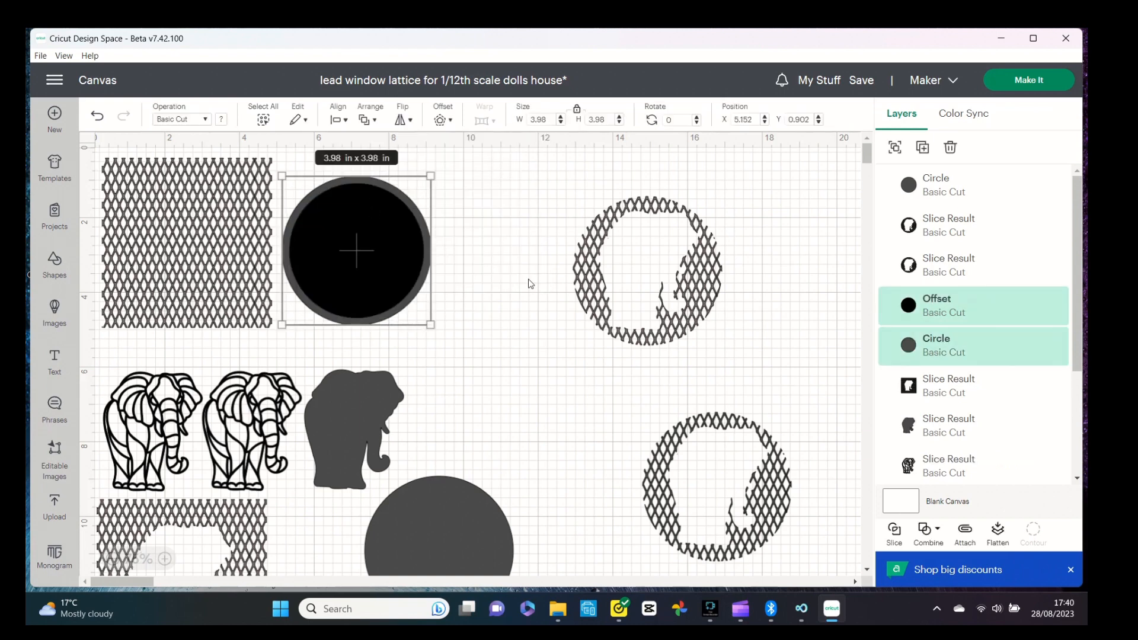
{"action": "left_click", "coordinate": [893, 531]}
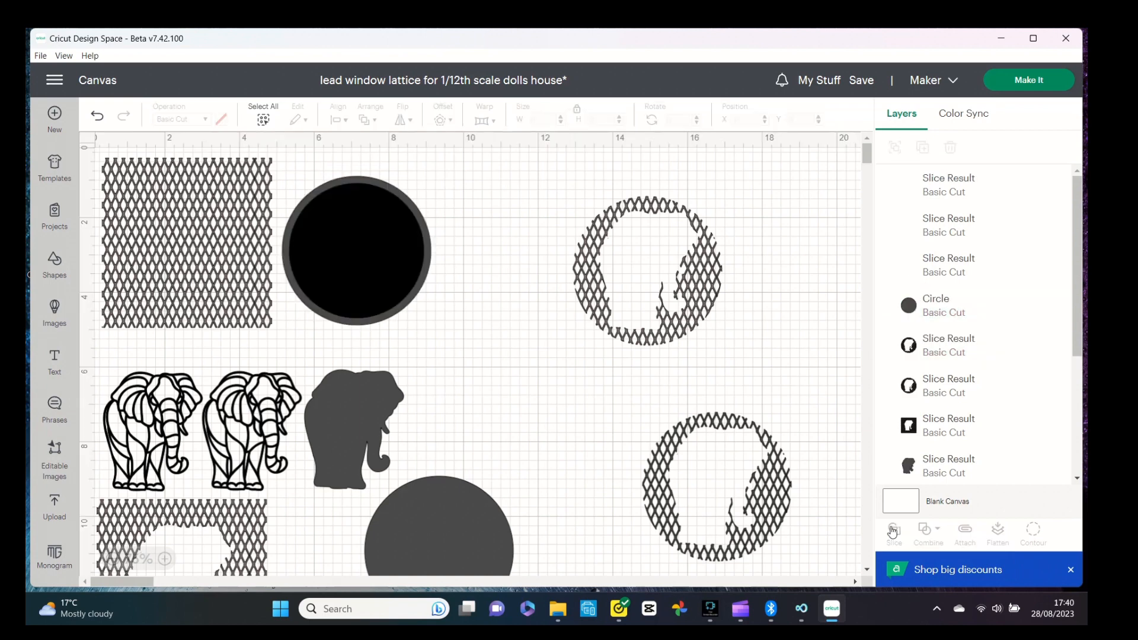
{"action": "left_click", "coordinate": [387, 226]}
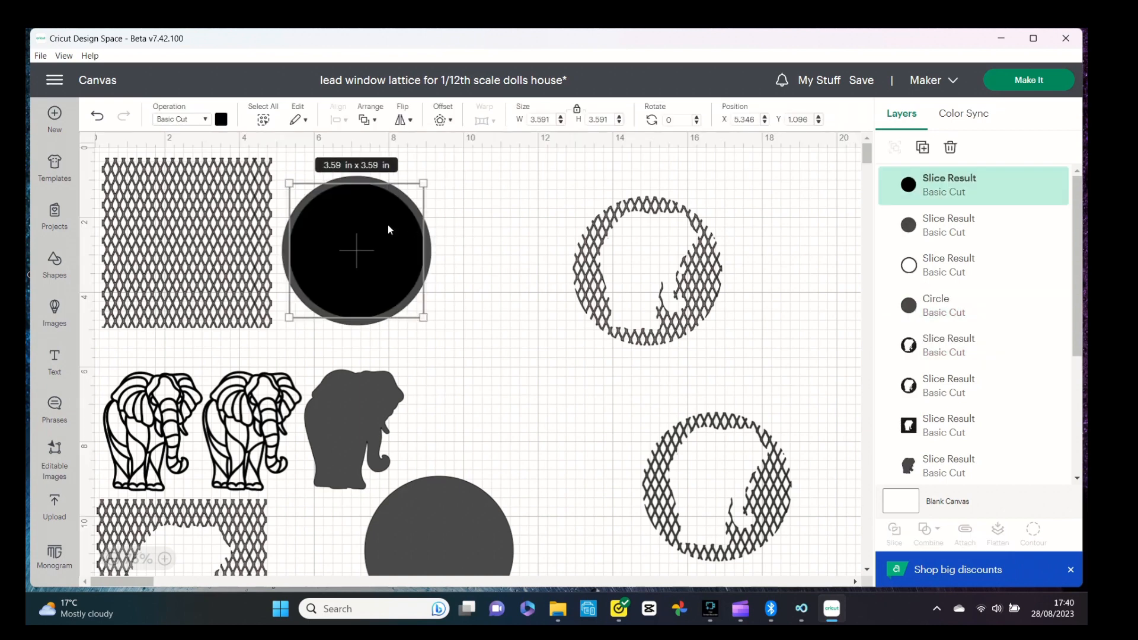
{"action": "left_click", "coordinate": [388, 225]}
{"action": "left_click", "coordinate": [387, 225]}
{"action": "key", "text": "Delete"}
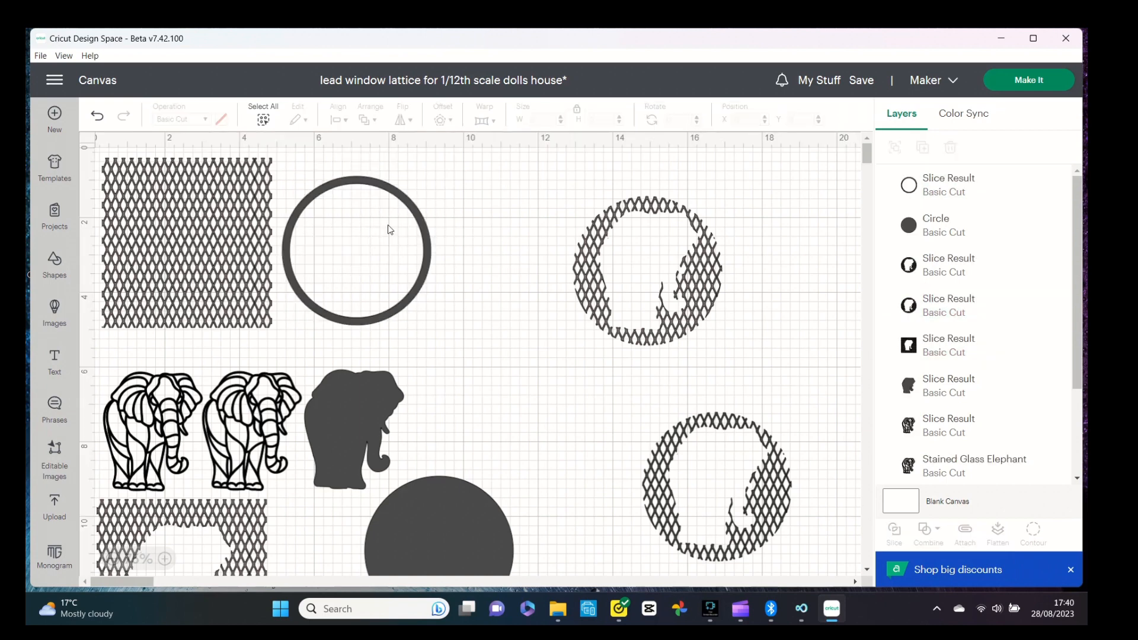
- Place a stained glass elephant over the upper round lattice's cut-out and nudge the lattice to about X 12.94, Y 1.47
{"action": "left_click_drag", "start_coordinate": [166, 379], "coordinate": [664, 217]}
{"action": "left_click", "coordinate": [560, 201]}
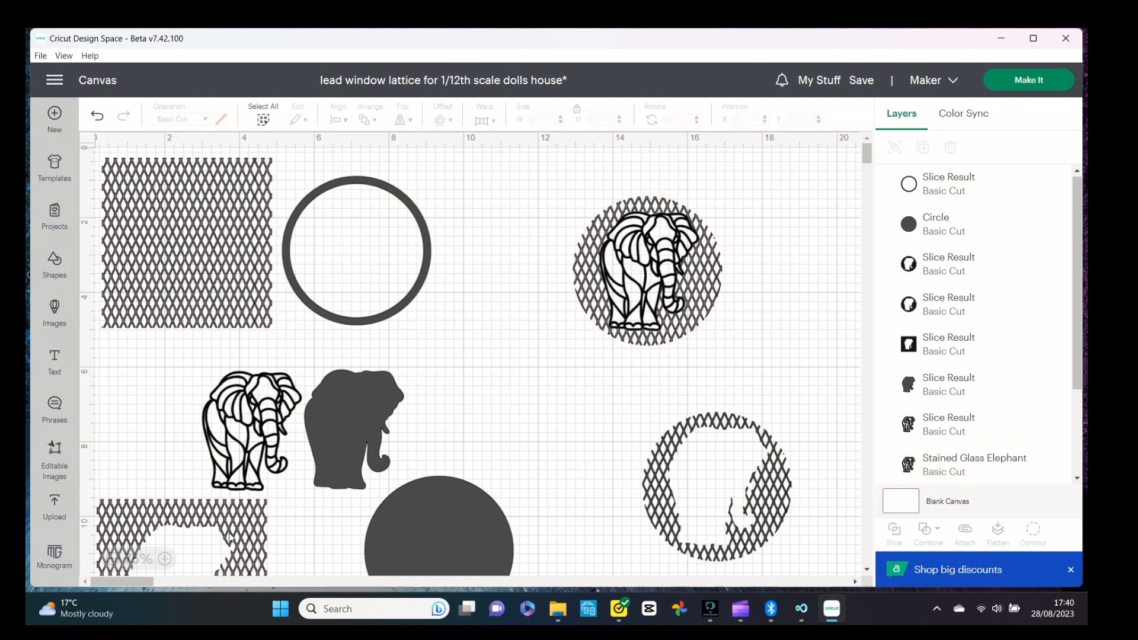
{"action": "left_click", "coordinate": [168, 560]}
{"action": "left_click", "coordinate": [168, 560]}
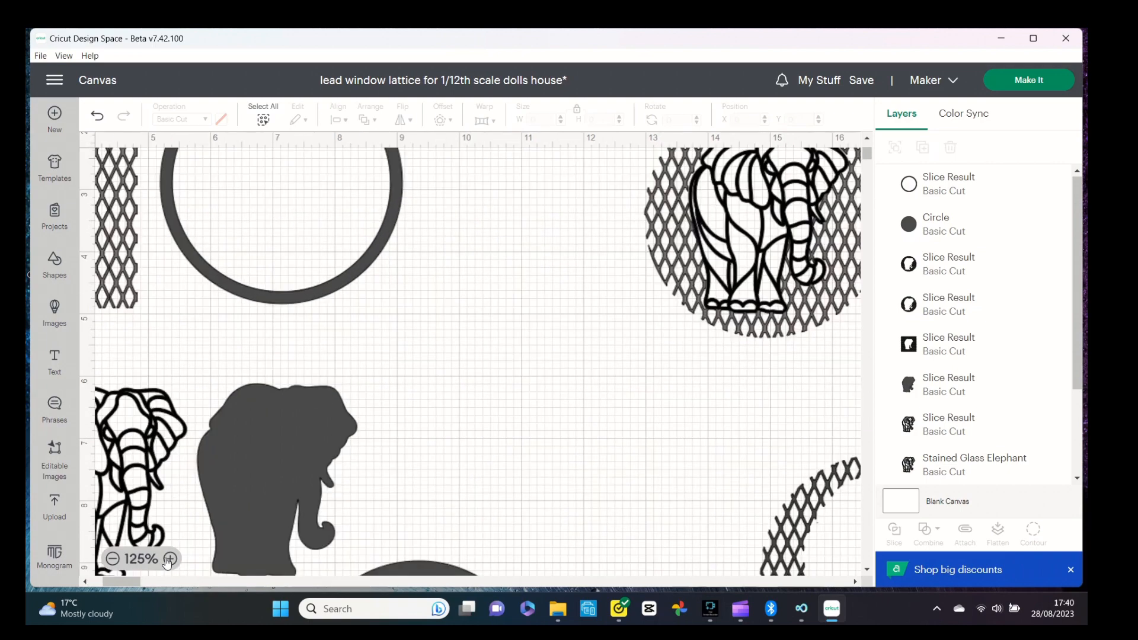
{"action": "left_click", "coordinate": [170, 560]}
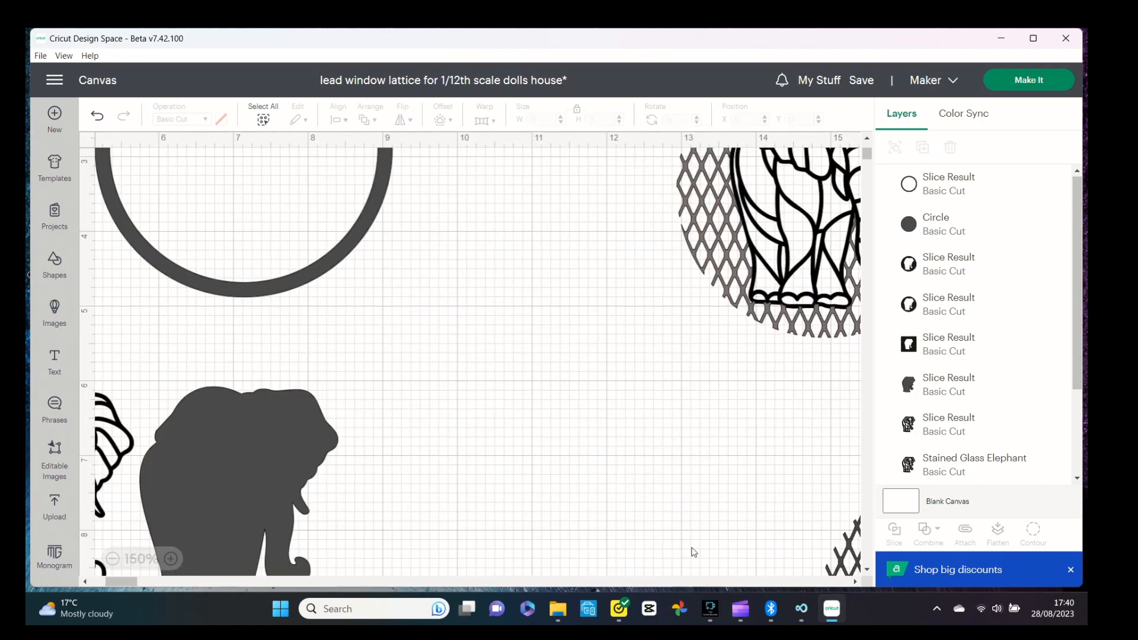
{"action": "left_click", "coordinate": [855, 582]}
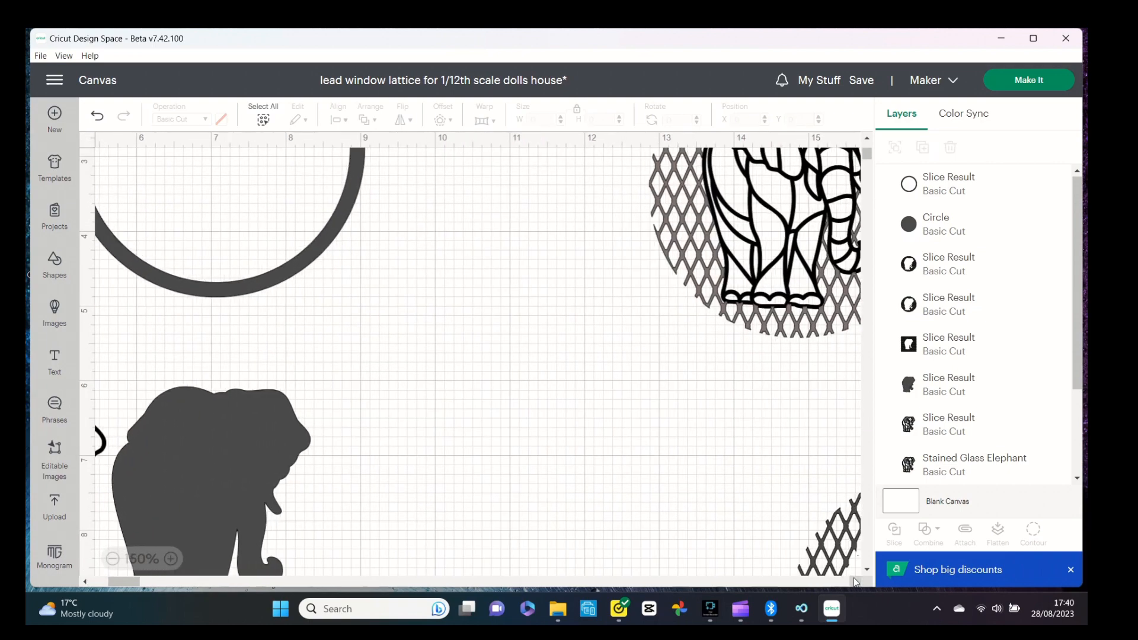
{"action": "left_click", "coordinate": [867, 136]}
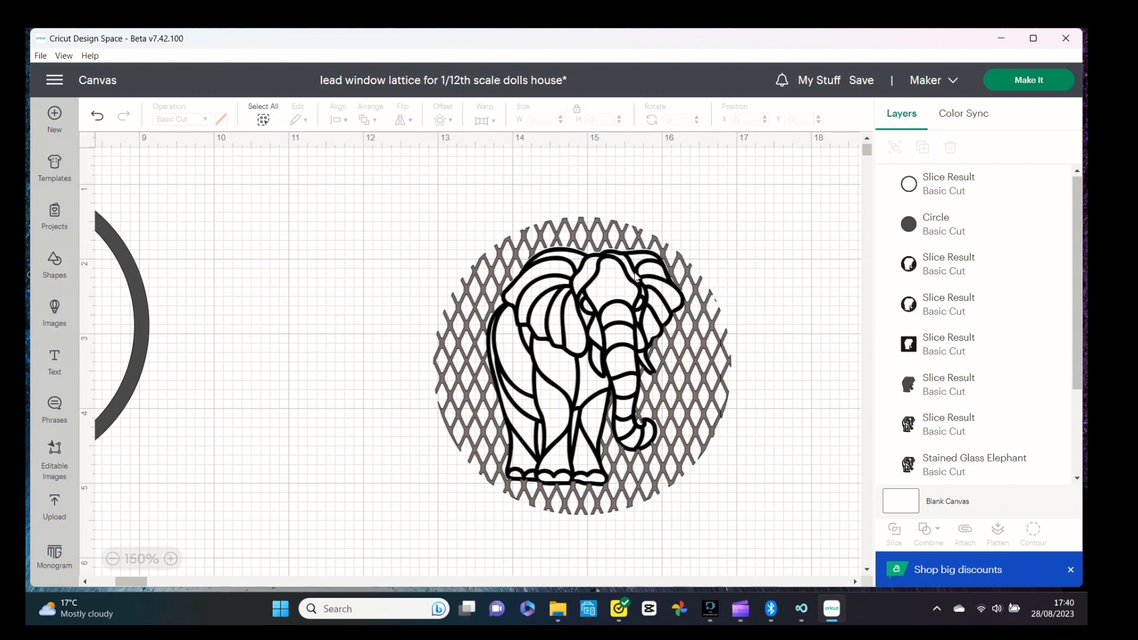
{"action": "left_click_drag", "start_coordinate": [635, 275], "coordinate": [634, 276]}
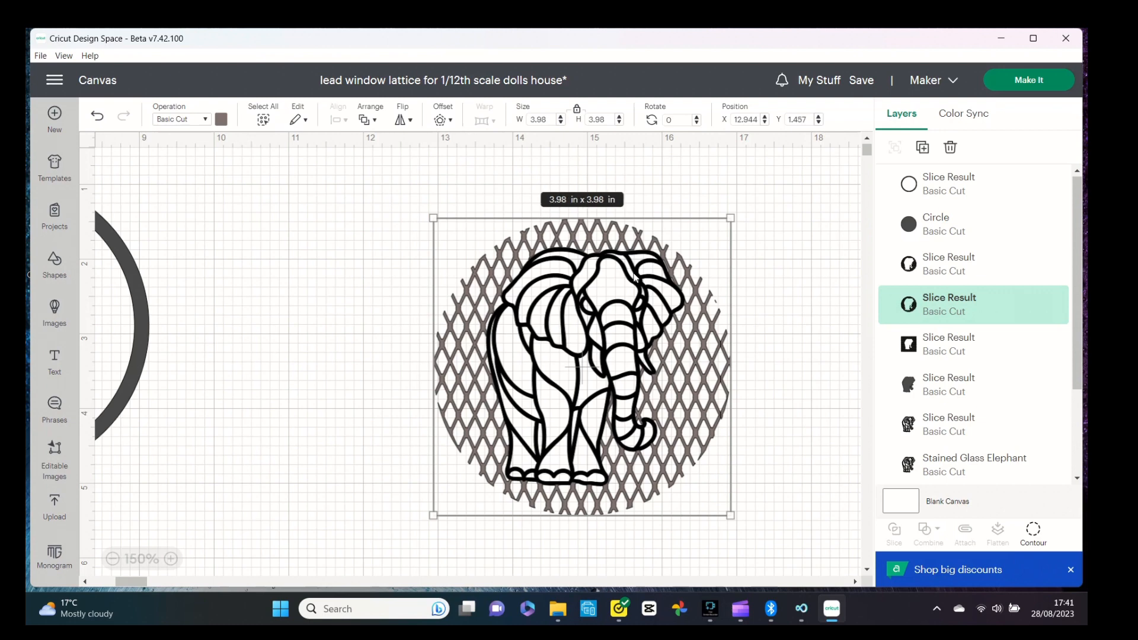
{"action": "left_click_drag", "start_coordinate": [630, 295], "coordinate": [630, 296]}
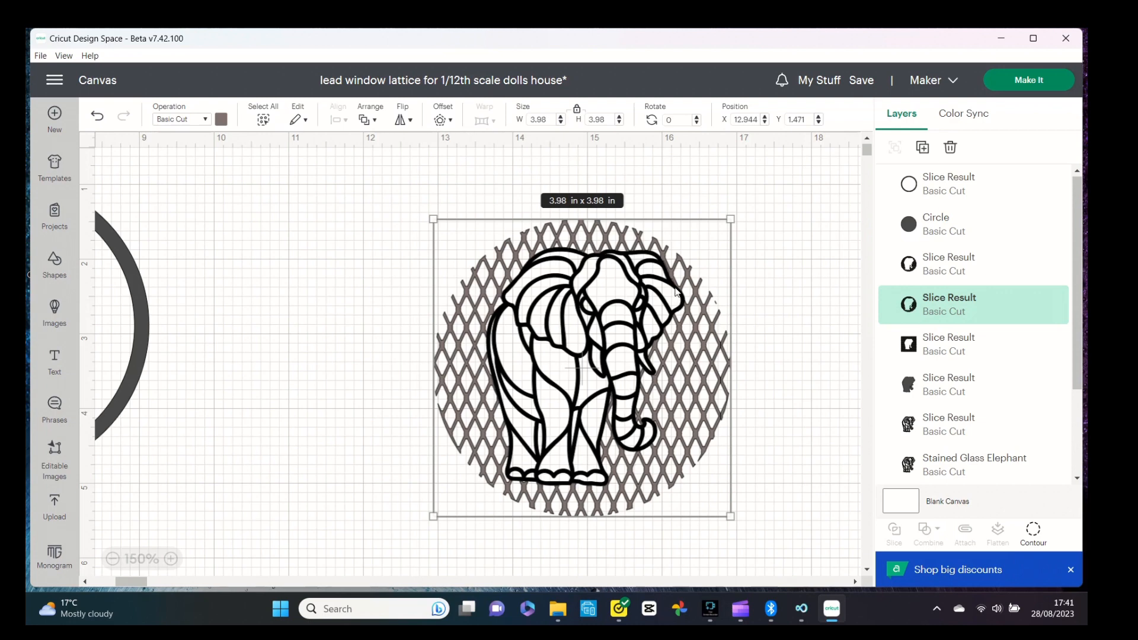
- Weld the stained glass elephant and the round lattice behind it into one shape
{"action": "left_click", "coordinate": [396, 223]}
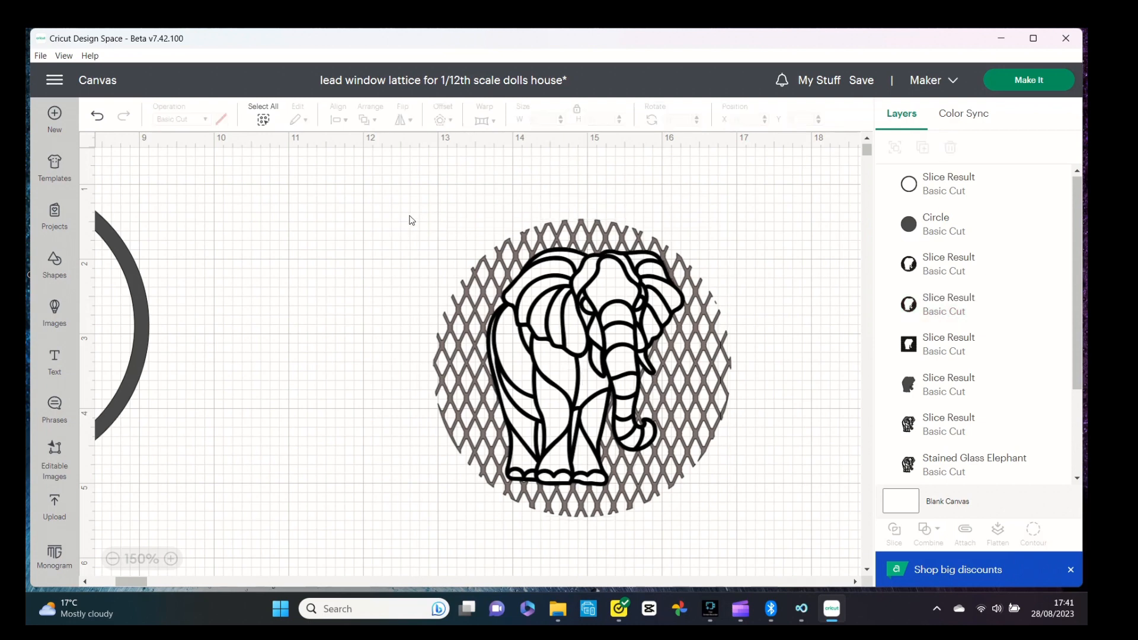
{"action": "left_click_drag", "start_coordinate": [409, 216], "coordinate": [727, 473]}
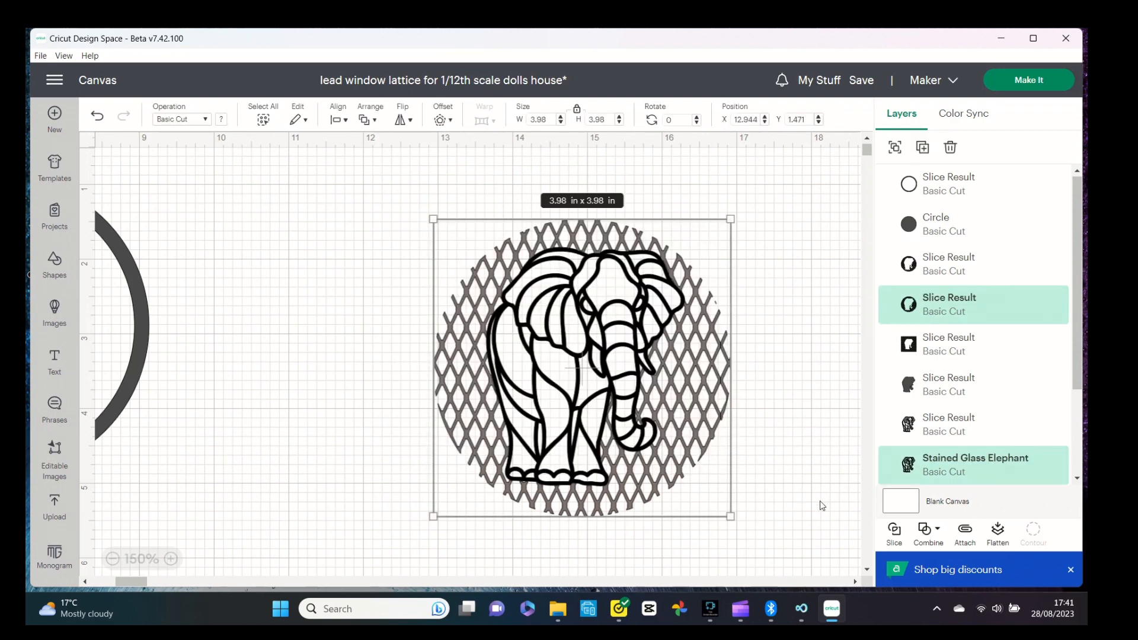
{"action": "left_click", "coordinate": [925, 531]}
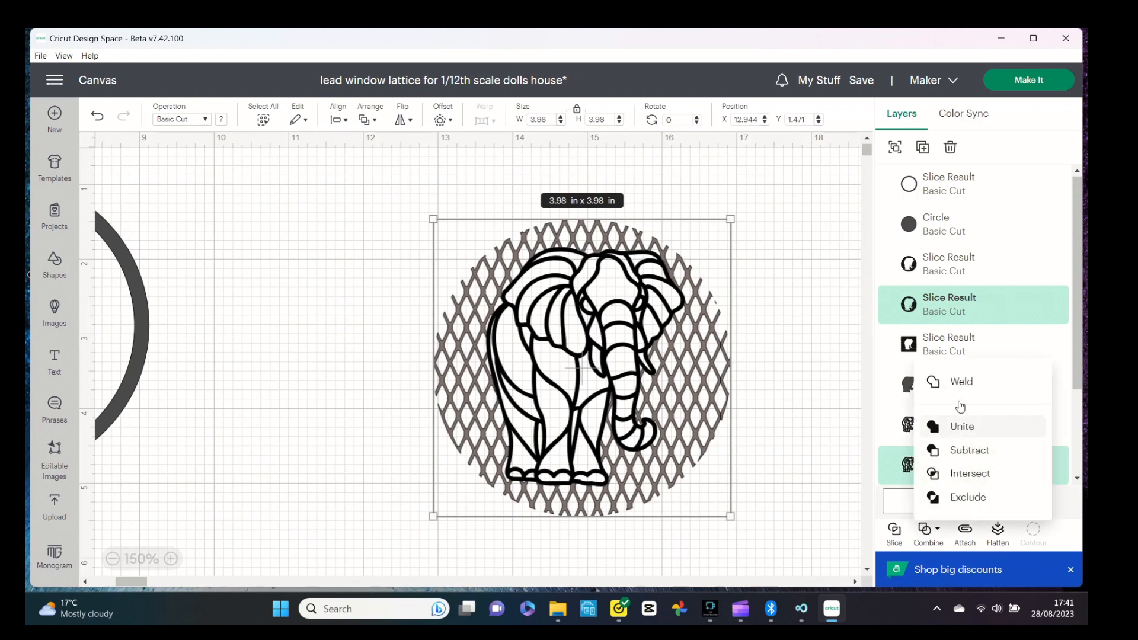
{"action": "left_click", "coordinate": [958, 384]}
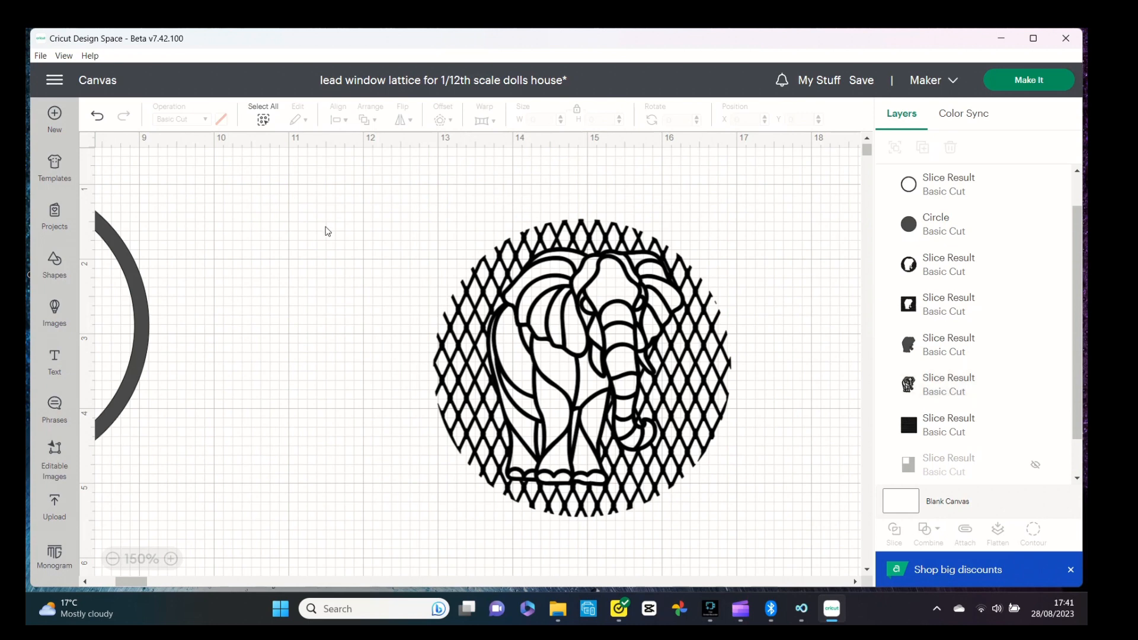
- Place the ring over the welded elephant lattice at about X 12.94, Y 1.47 and centre the two horizontally and vertically
{"action": "left_click_drag", "start_coordinate": [140, 311], "coordinate": [723, 354]}
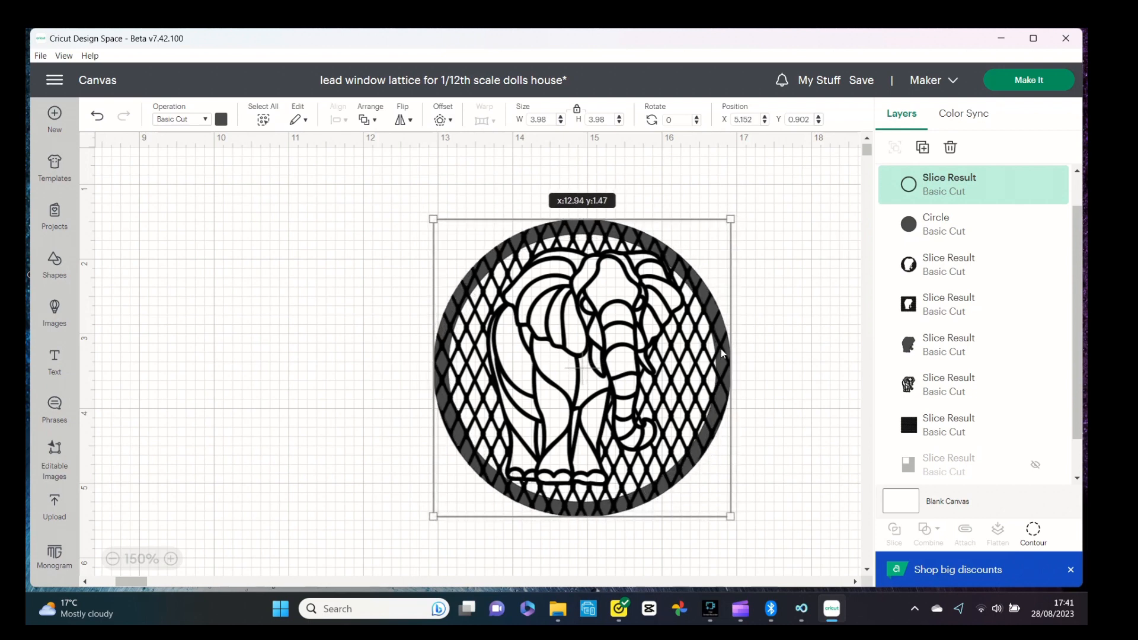
{"action": "left_click", "coordinate": [383, 300]}
{"action": "left_click_drag", "start_coordinate": [397, 237], "coordinate": [741, 509]}
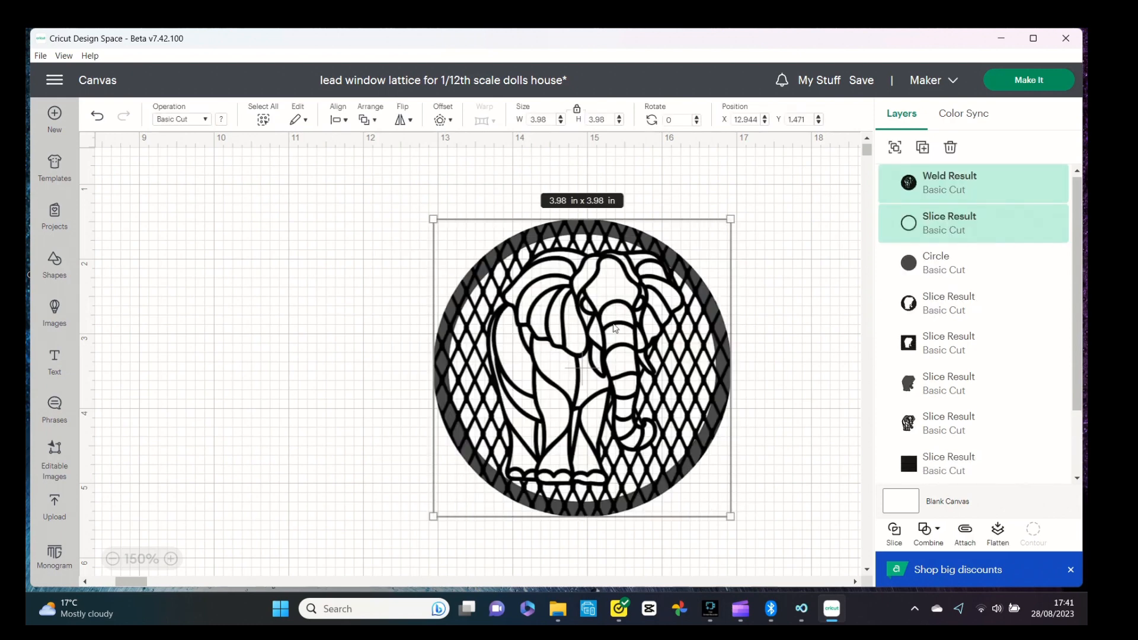
{"action": "left_click", "coordinate": [336, 121]}
{"action": "left_click", "coordinate": [375, 194]}
{"action": "left_click", "coordinate": [338, 120]}
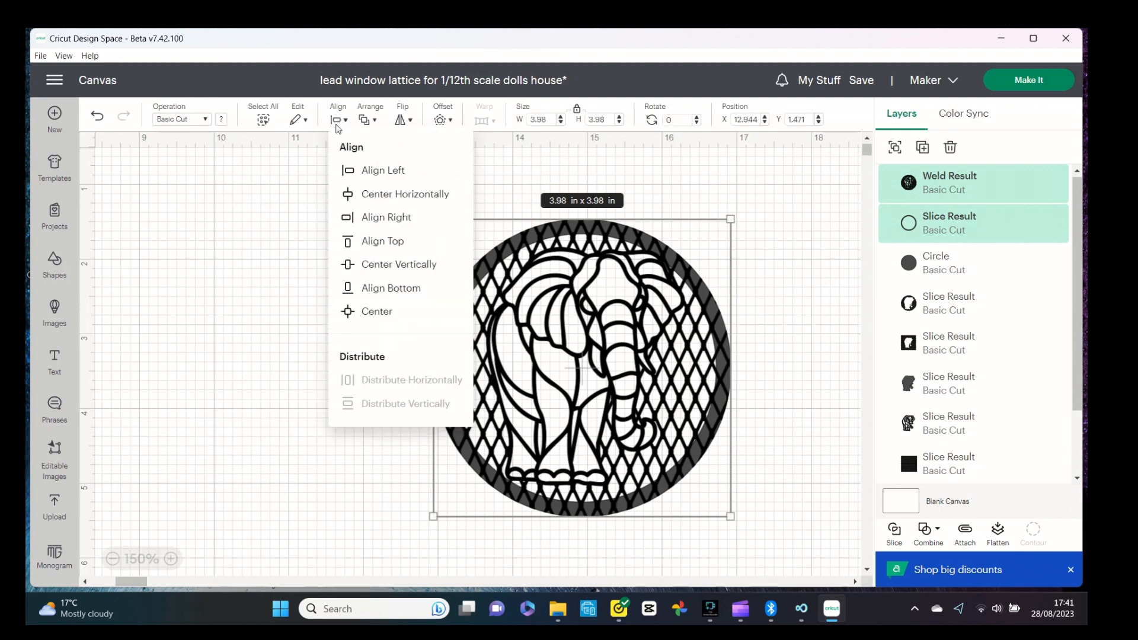
{"action": "left_click", "coordinate": [374, 265]}
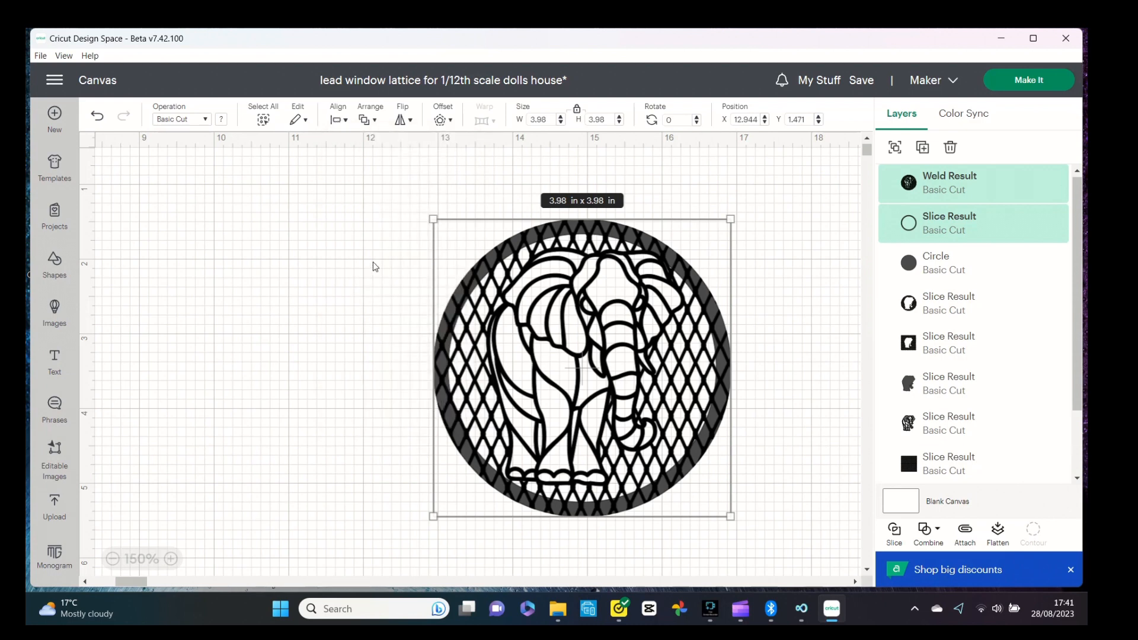
{"action": "left_click", "coordinate": [374, 265]}
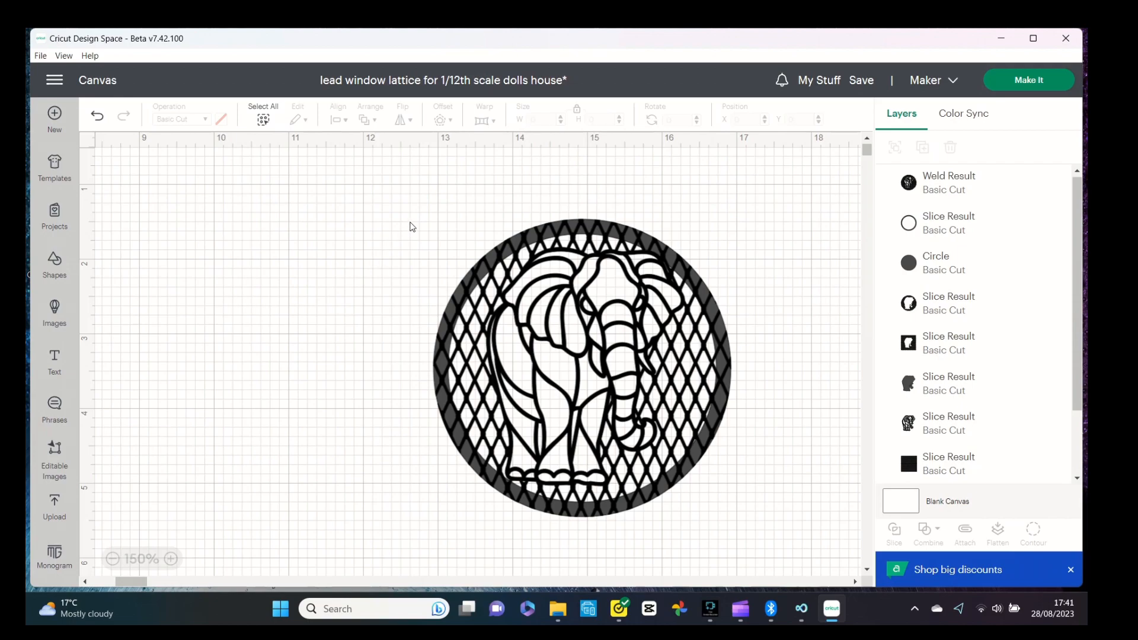